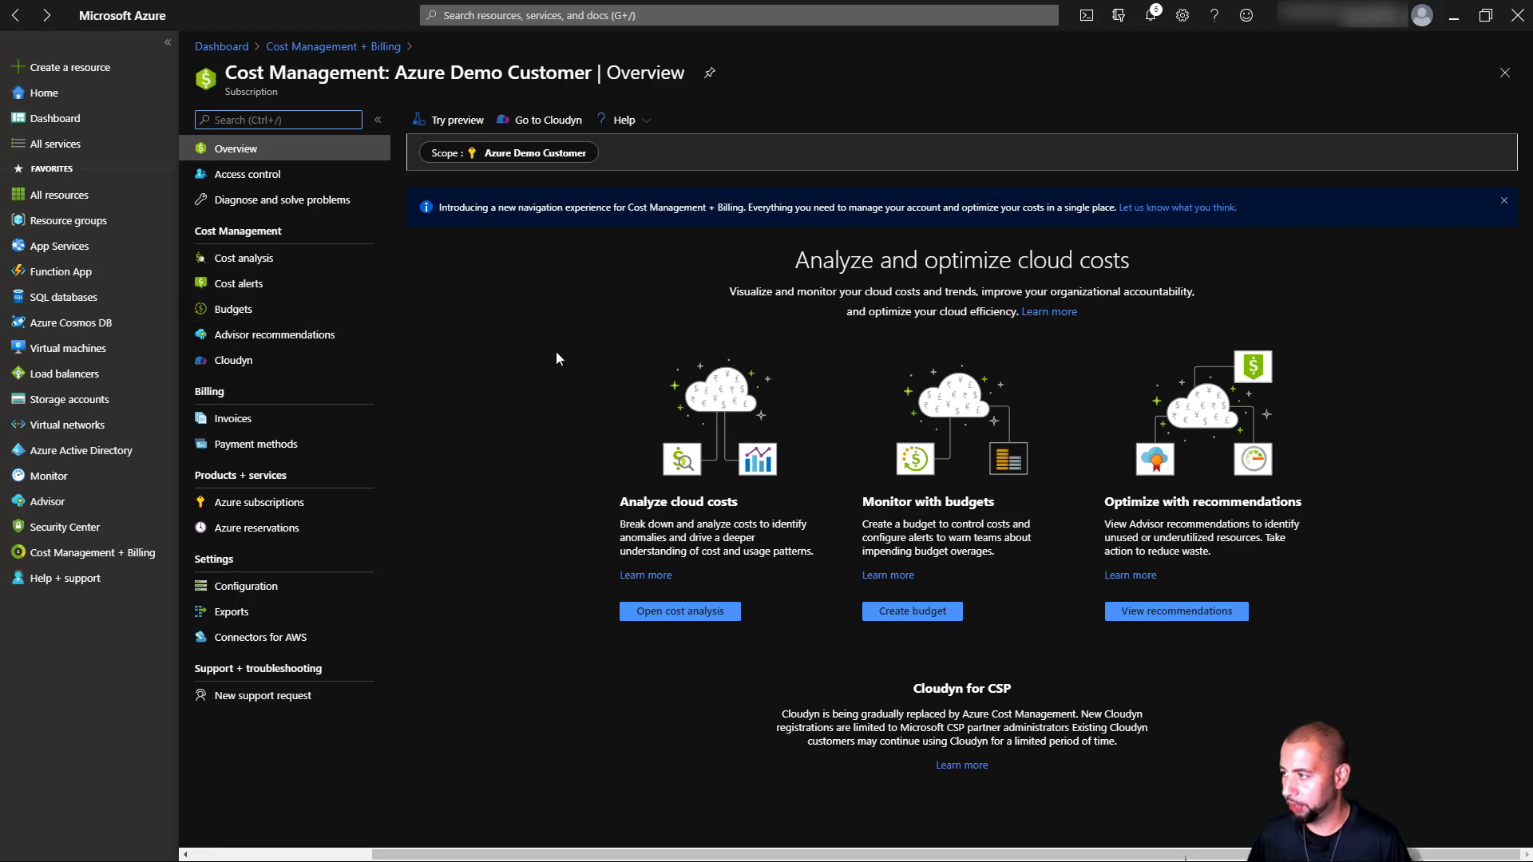
- Examine the cost-related roles offered for a new role assignment on the subscription, filtering the roles by "cos"
left_click(271, 180)
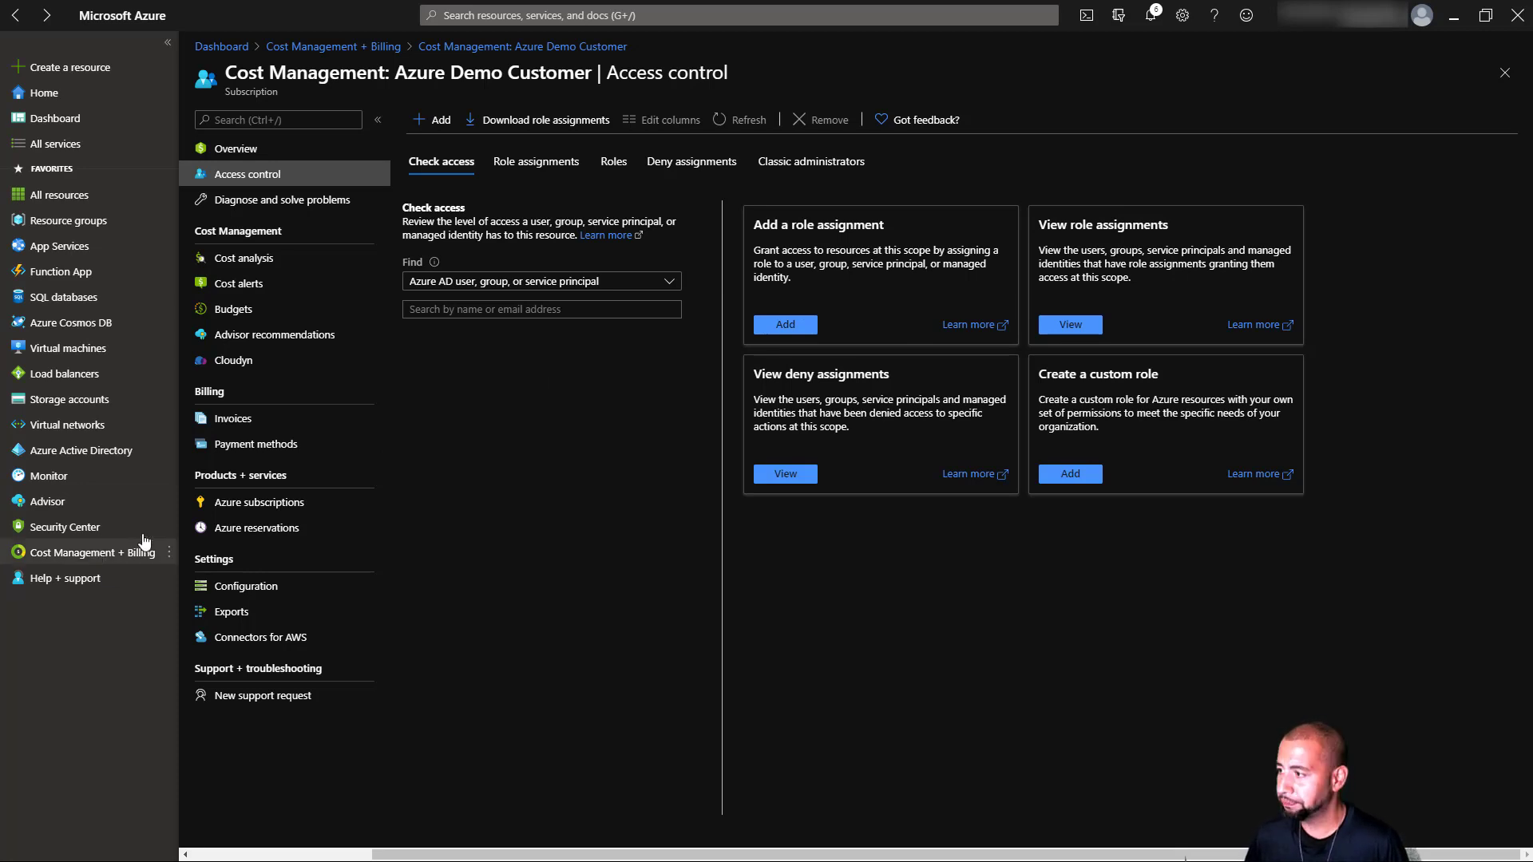
left_click(786, 324)
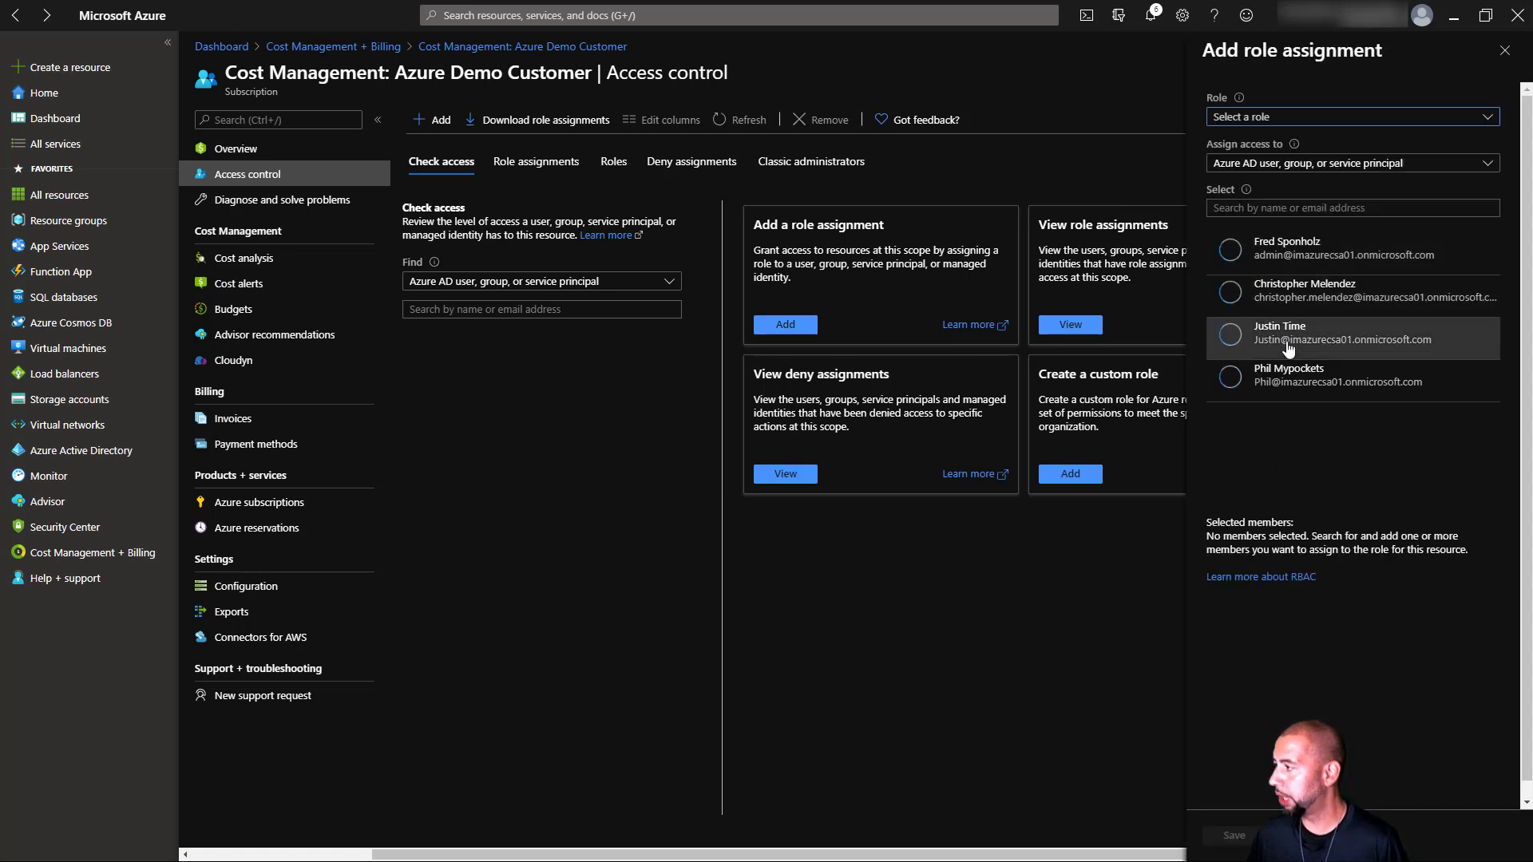
left_click(1407, 339)
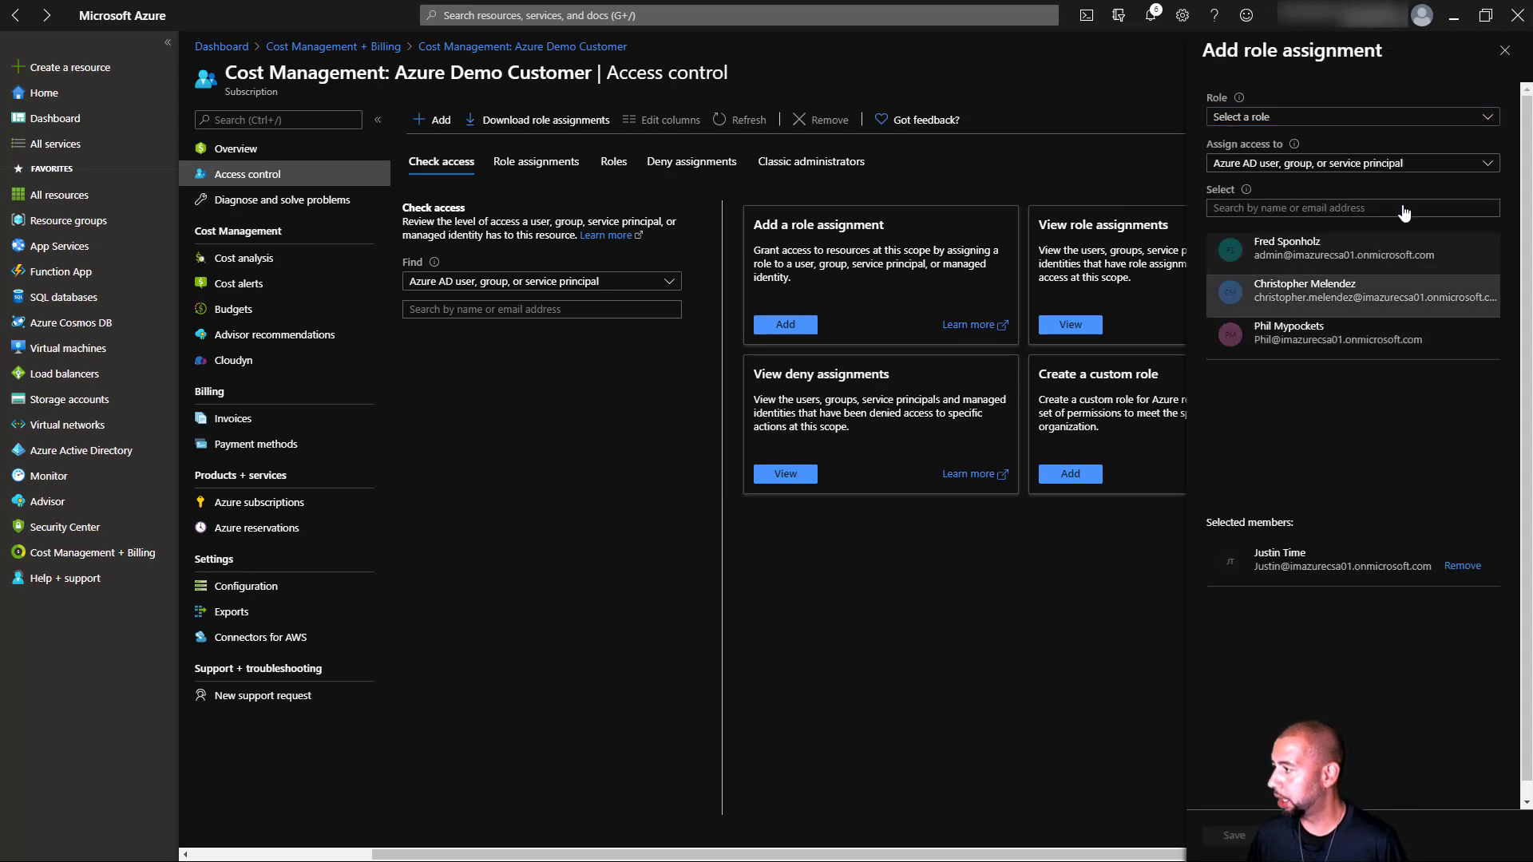
left_click(1292, 118)
type("cos")
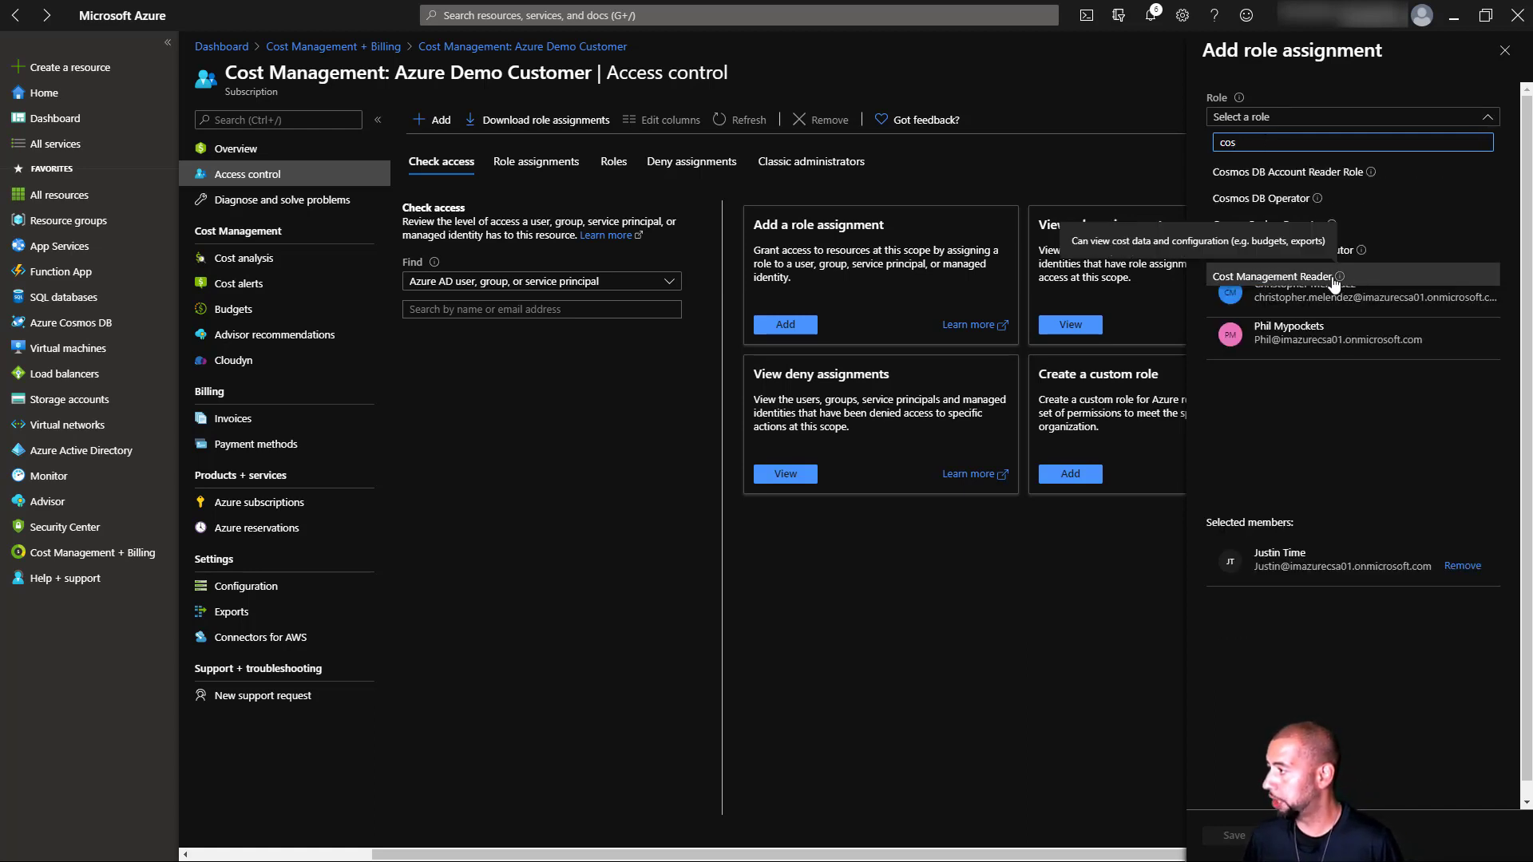
left_click(1504, 50)
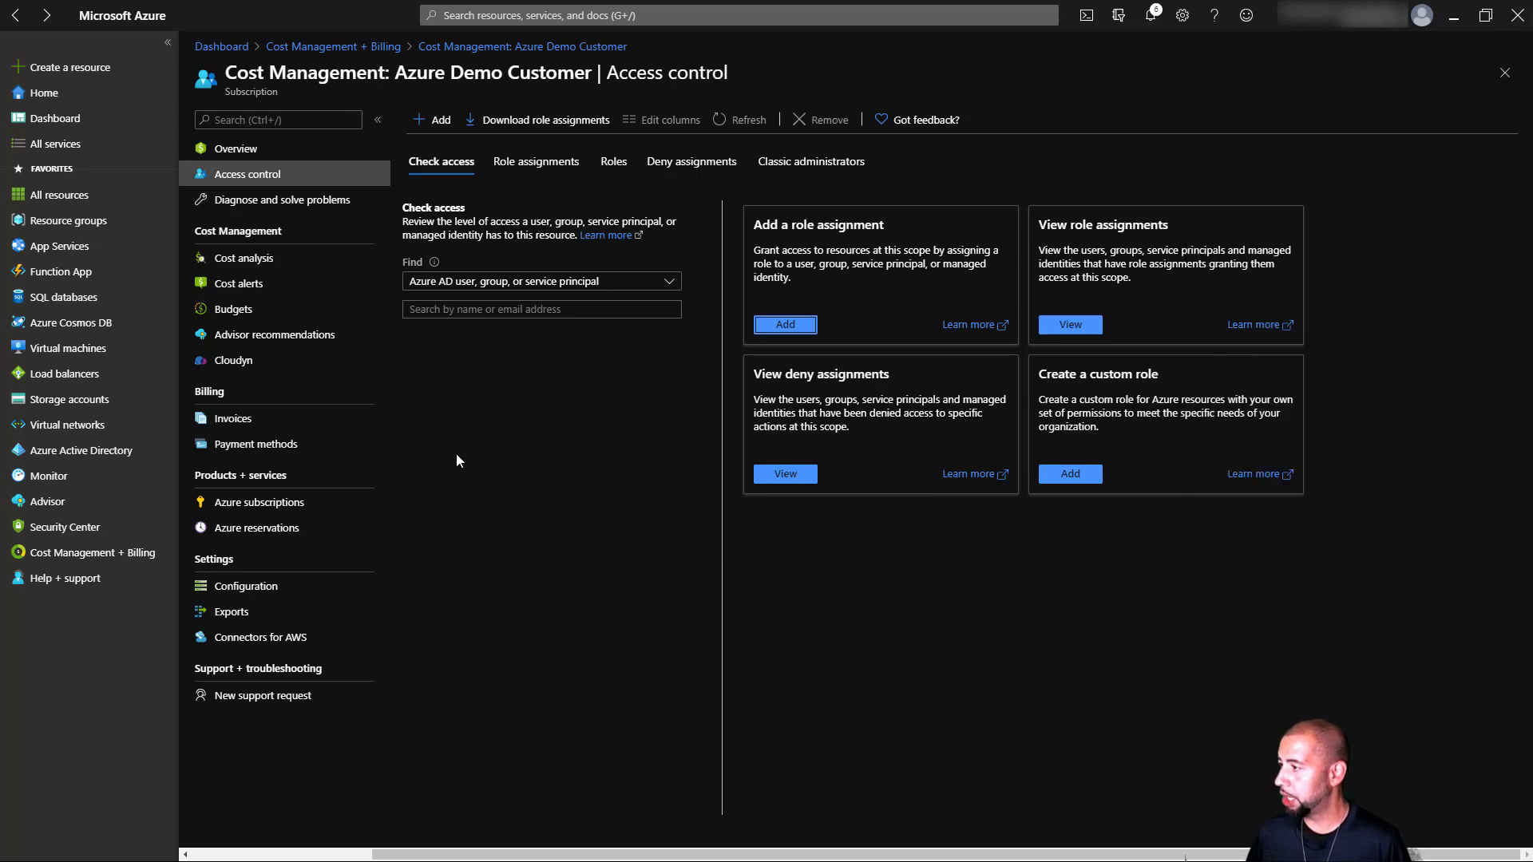
- Open cost analysis and set its scope to the Azure Demo Customer subscription
left_click(244, 260)
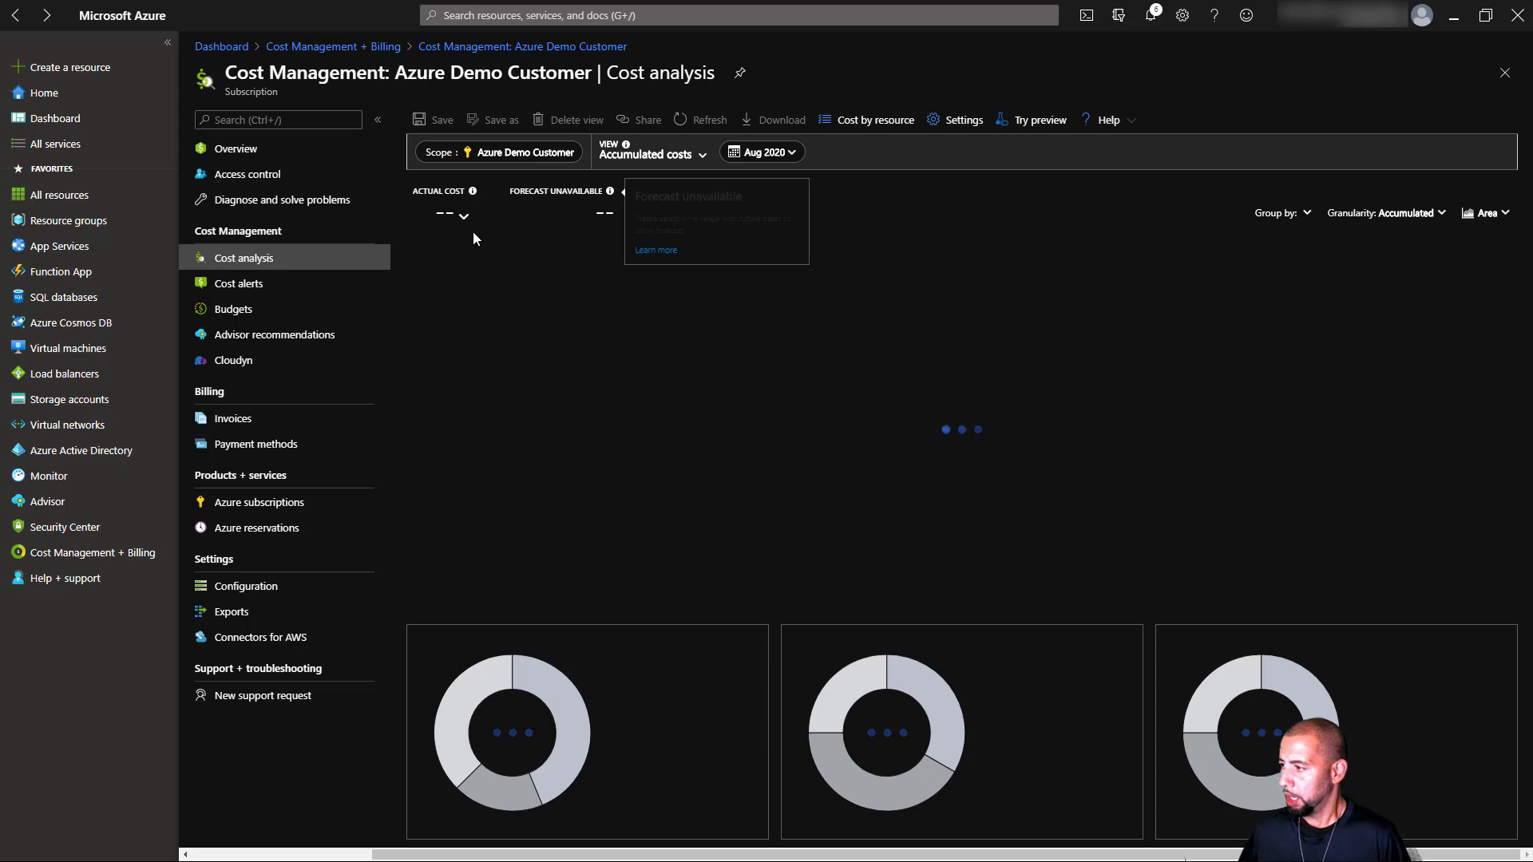
left_click(509, 153)
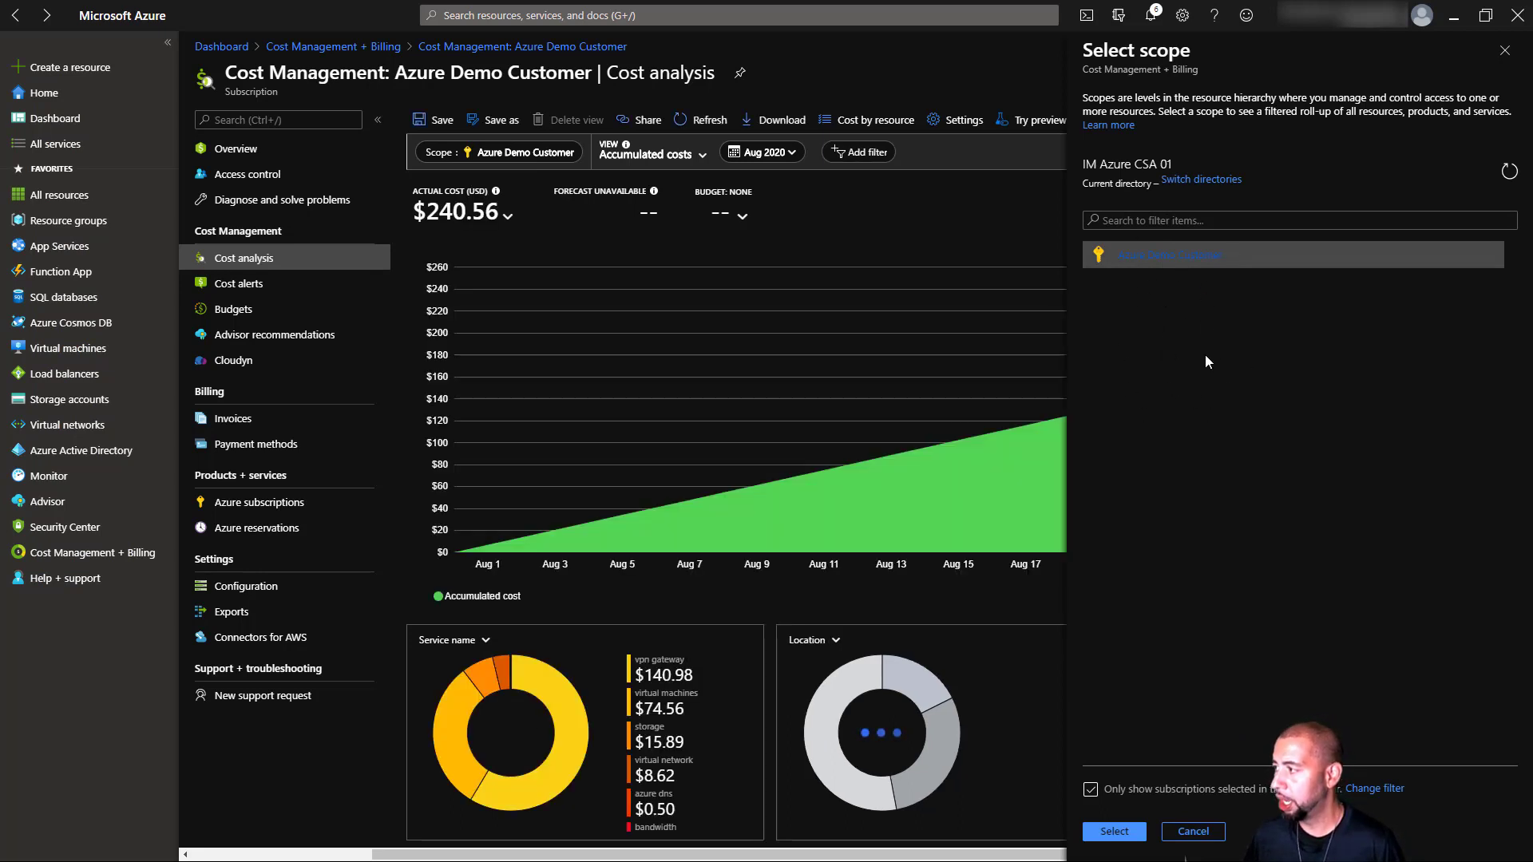
left_click(1160, 260)
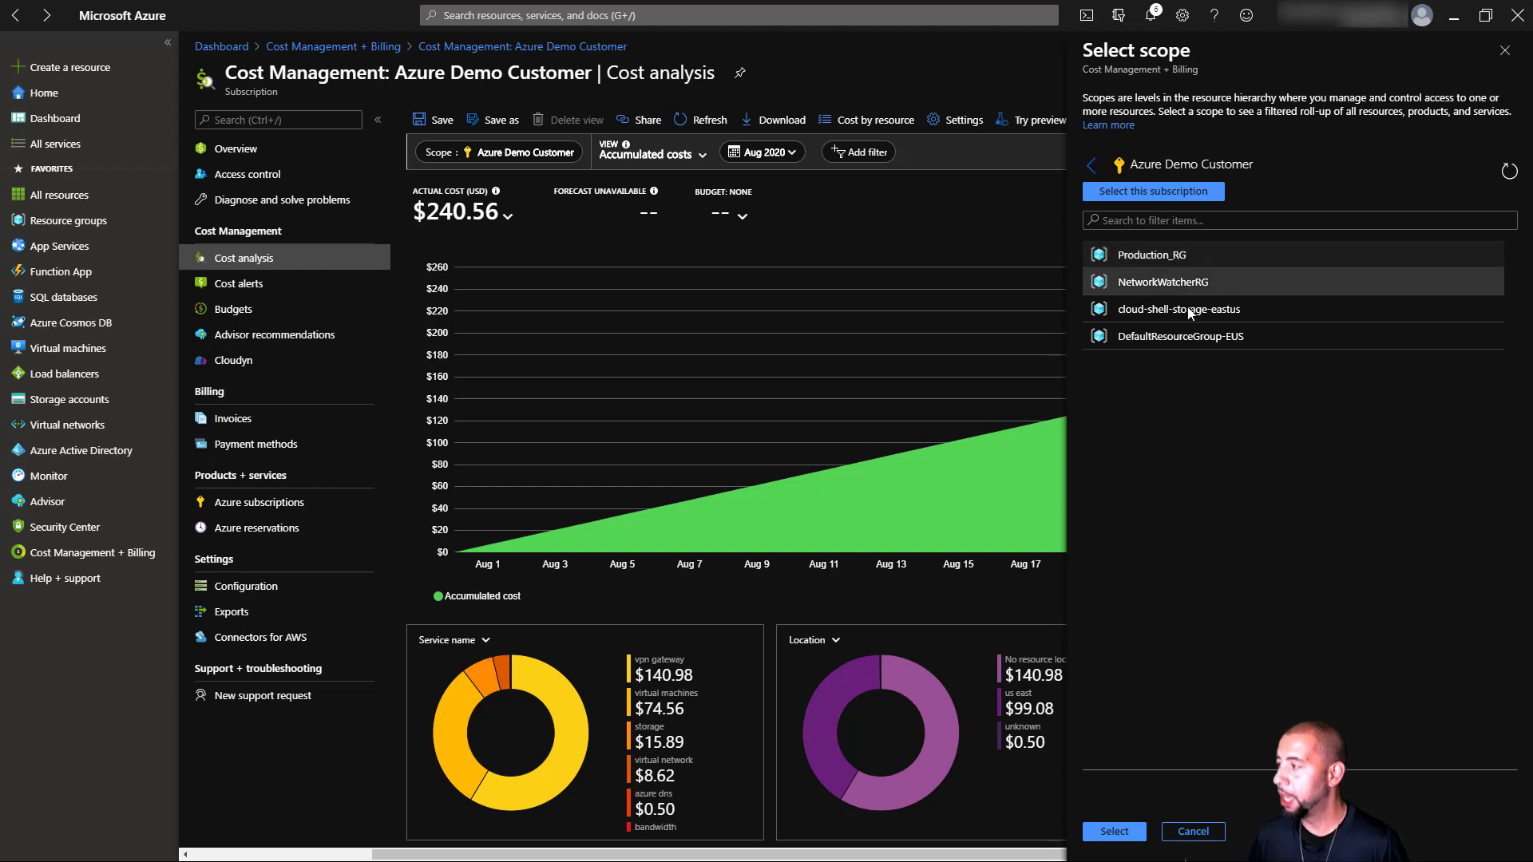
left_click(1141, 196)
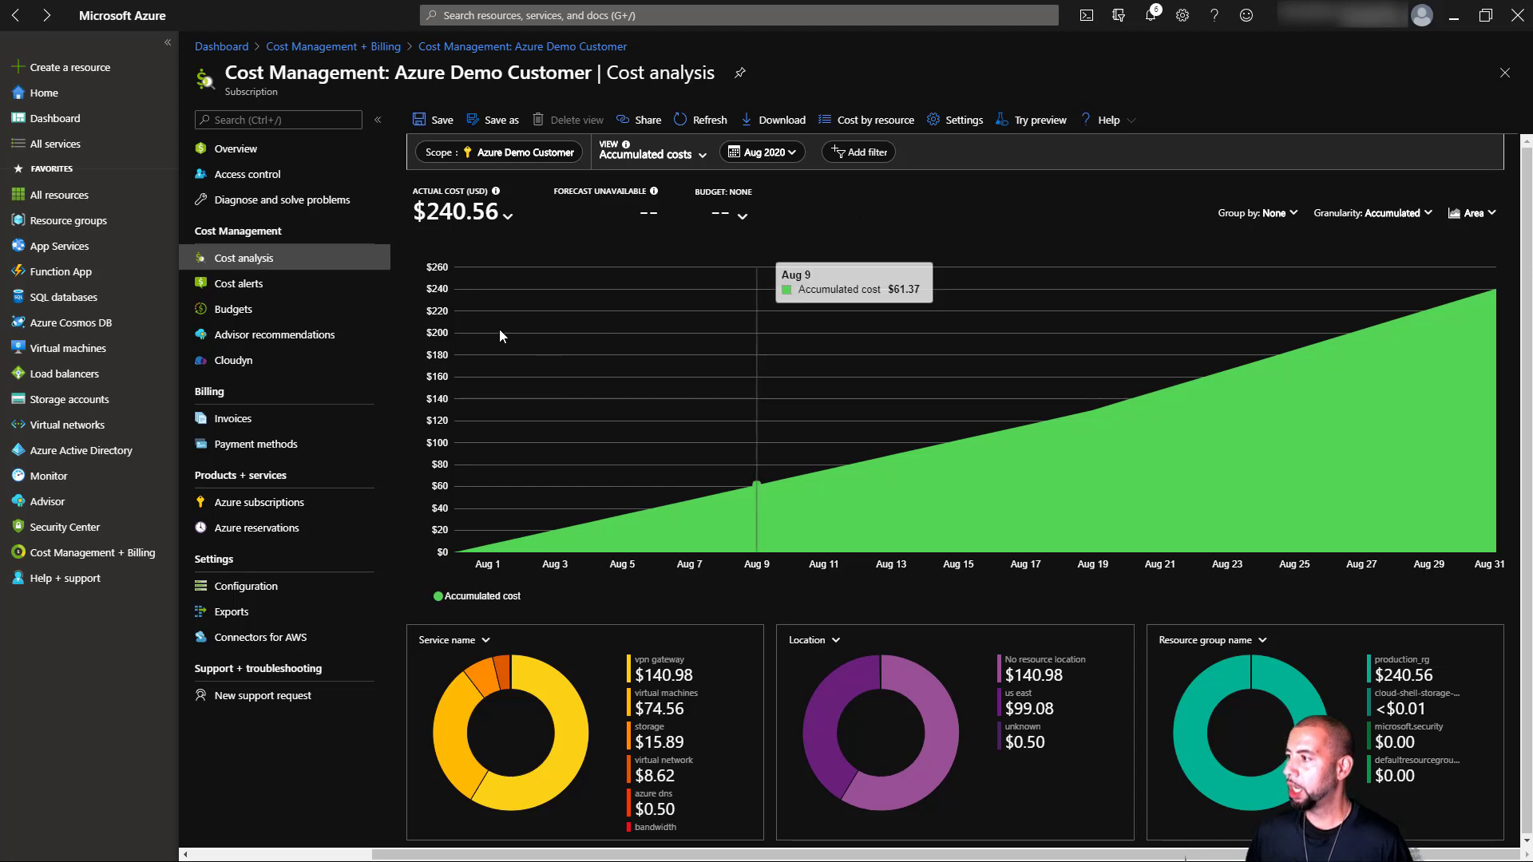
- Set the cost analysis date range to this month, Sep 2020
left_click(688, 160)
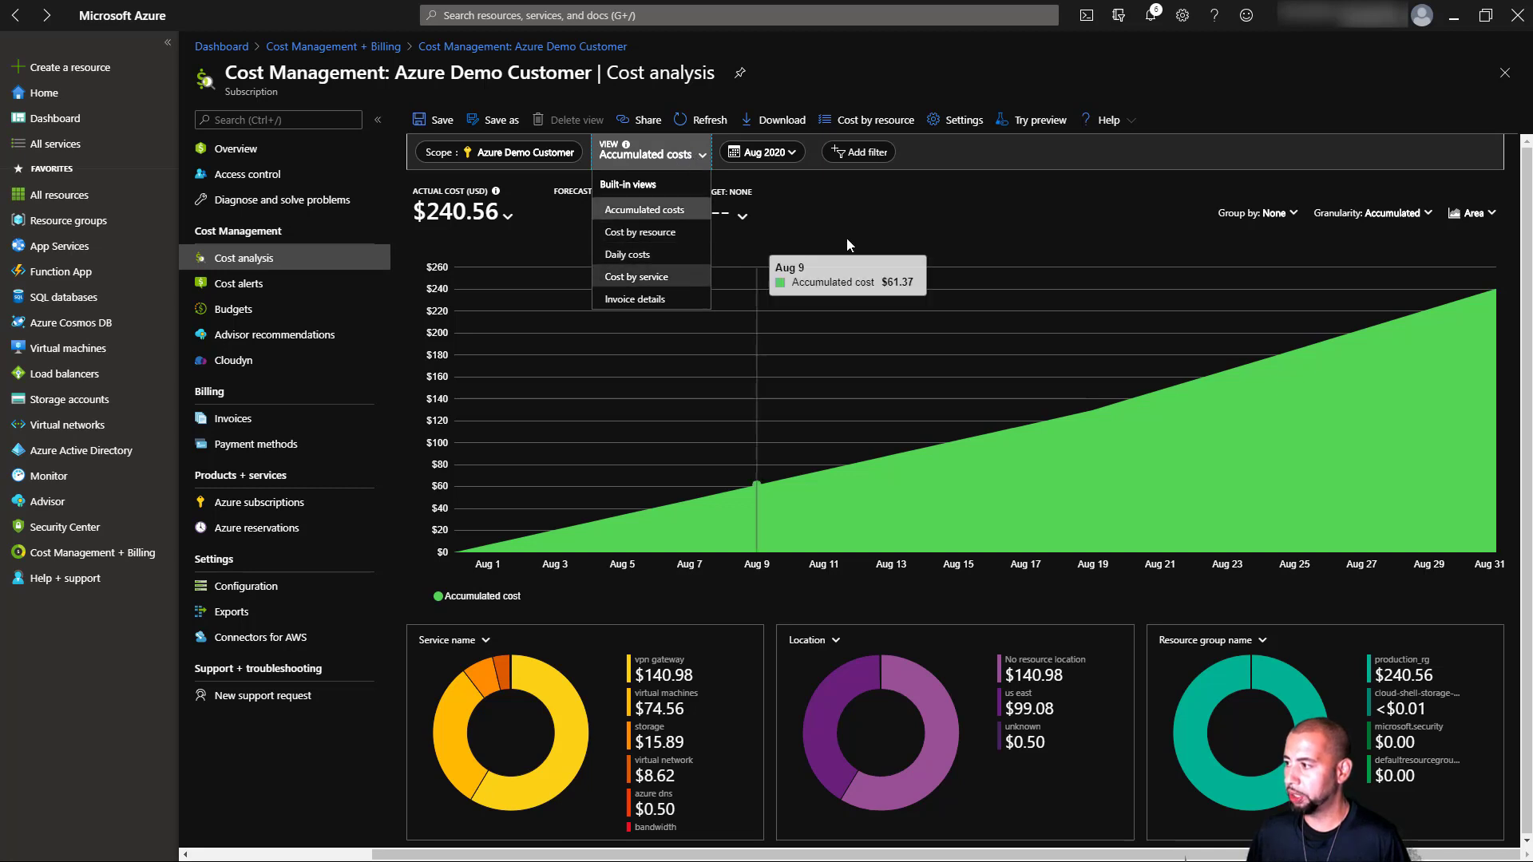
left_click(935, 236)
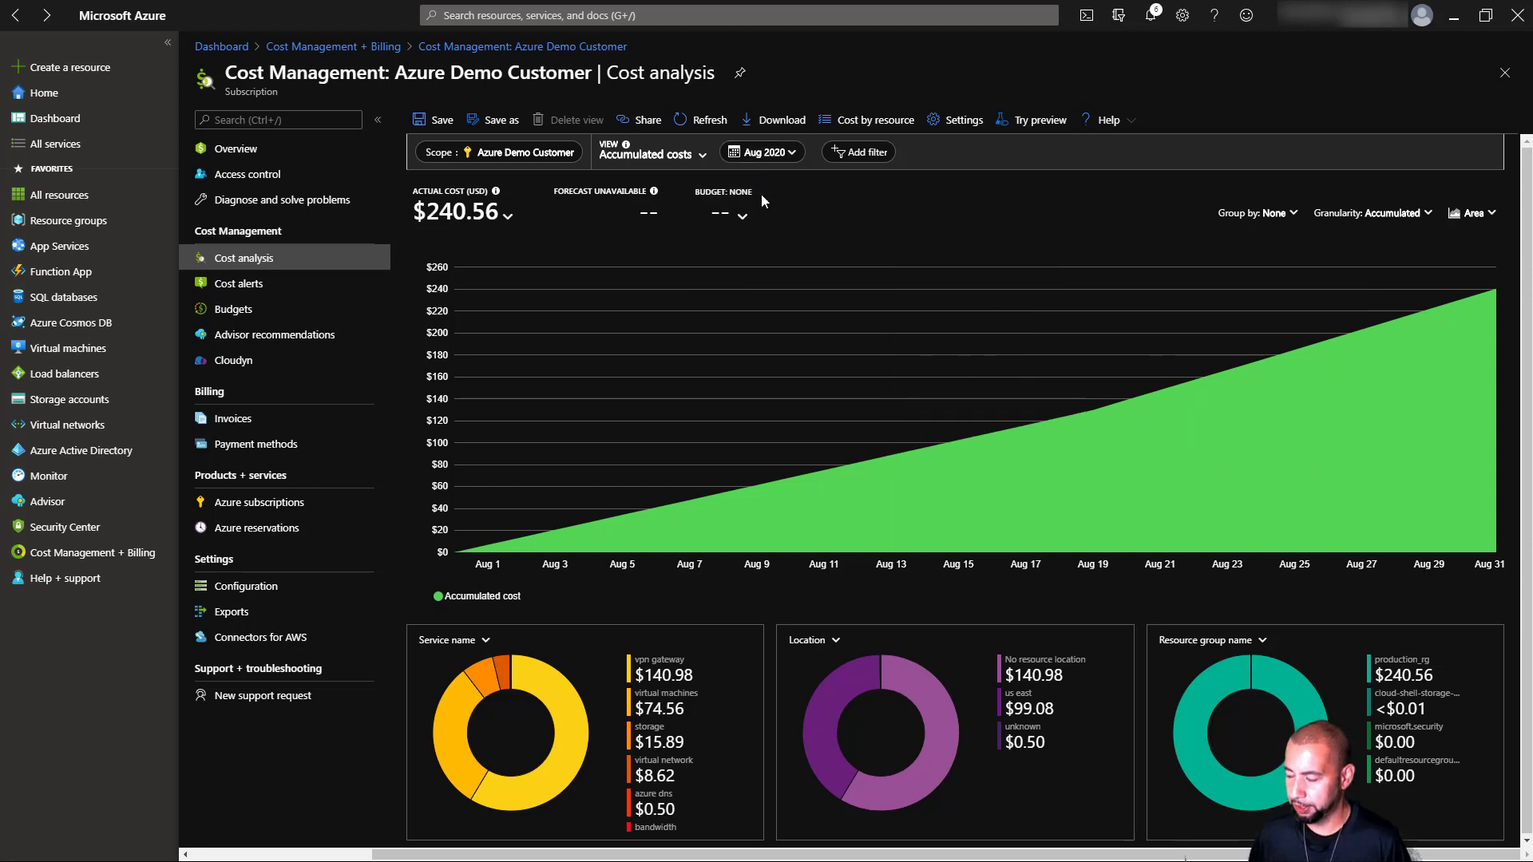
left_click(792, 156)
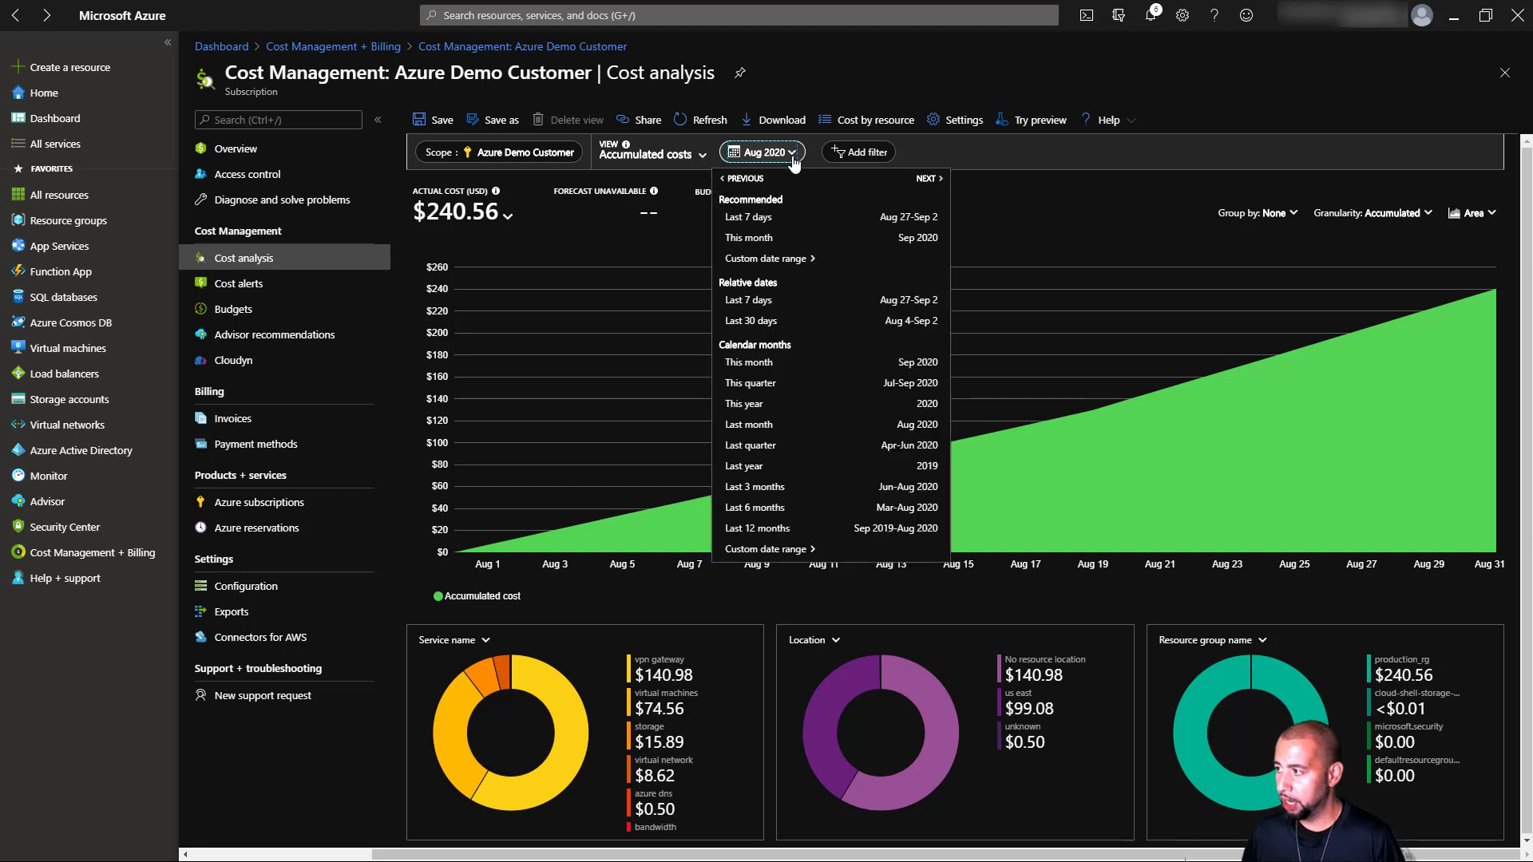
left_click(798, 237)
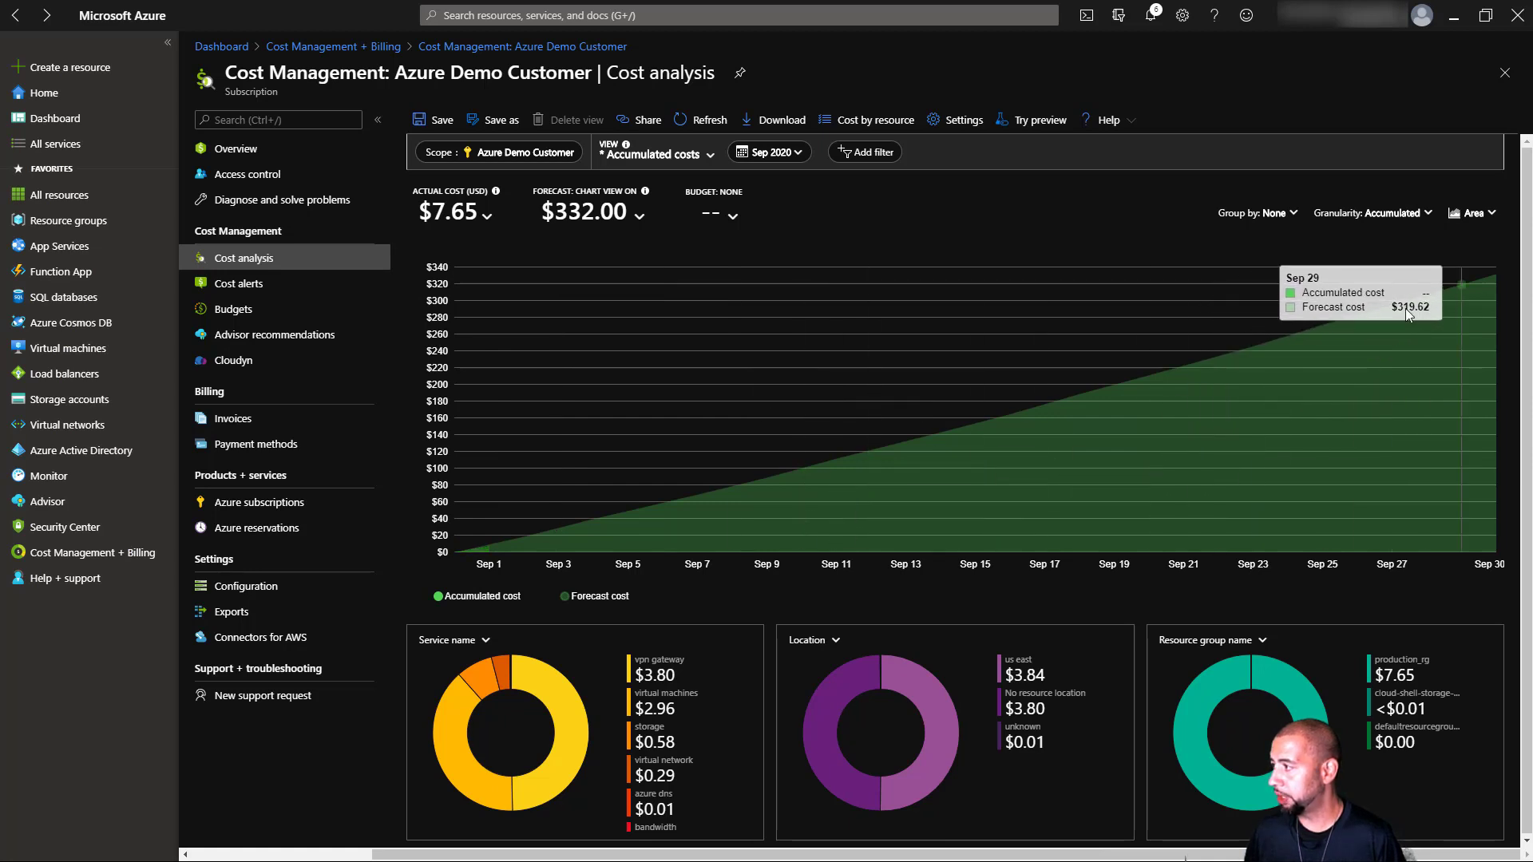
- Compare the accumulated costs against the ProdBud budget in the cost chart
left_click(713, 213)
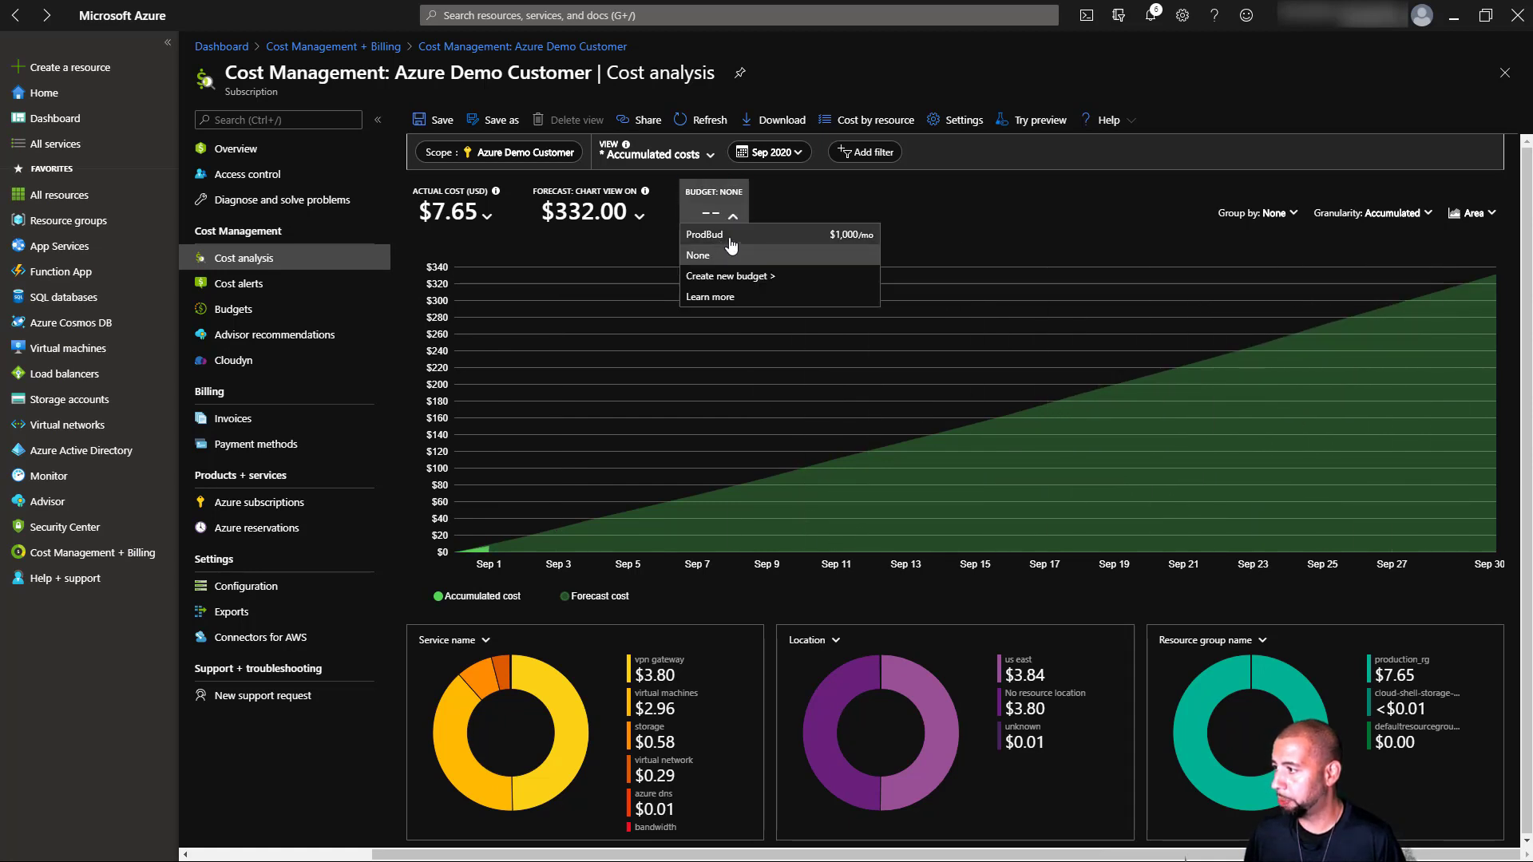
left_click(728, 236)
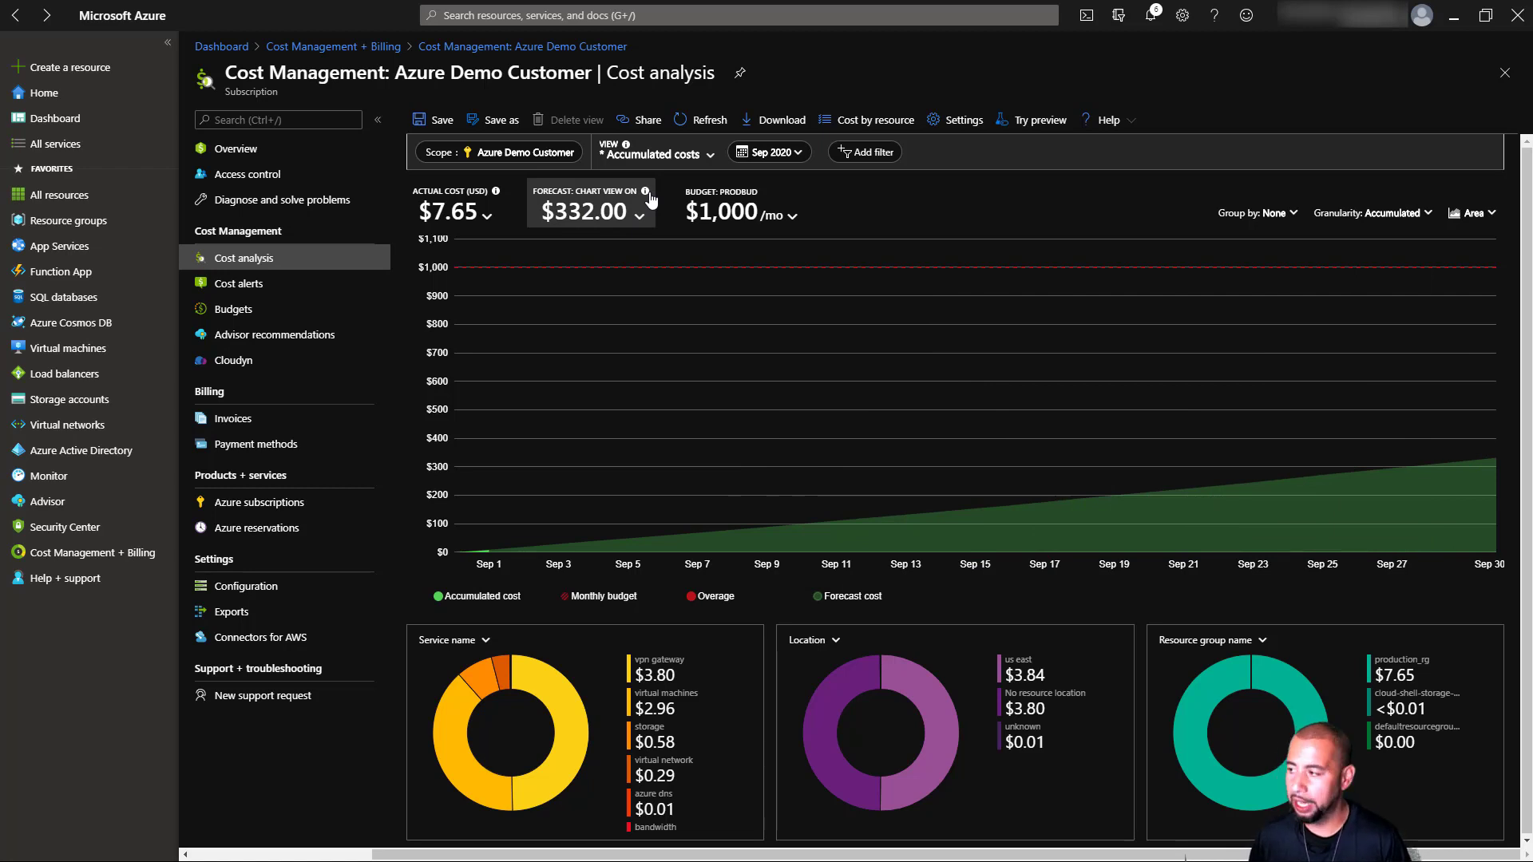
mouse_move(646, 197)
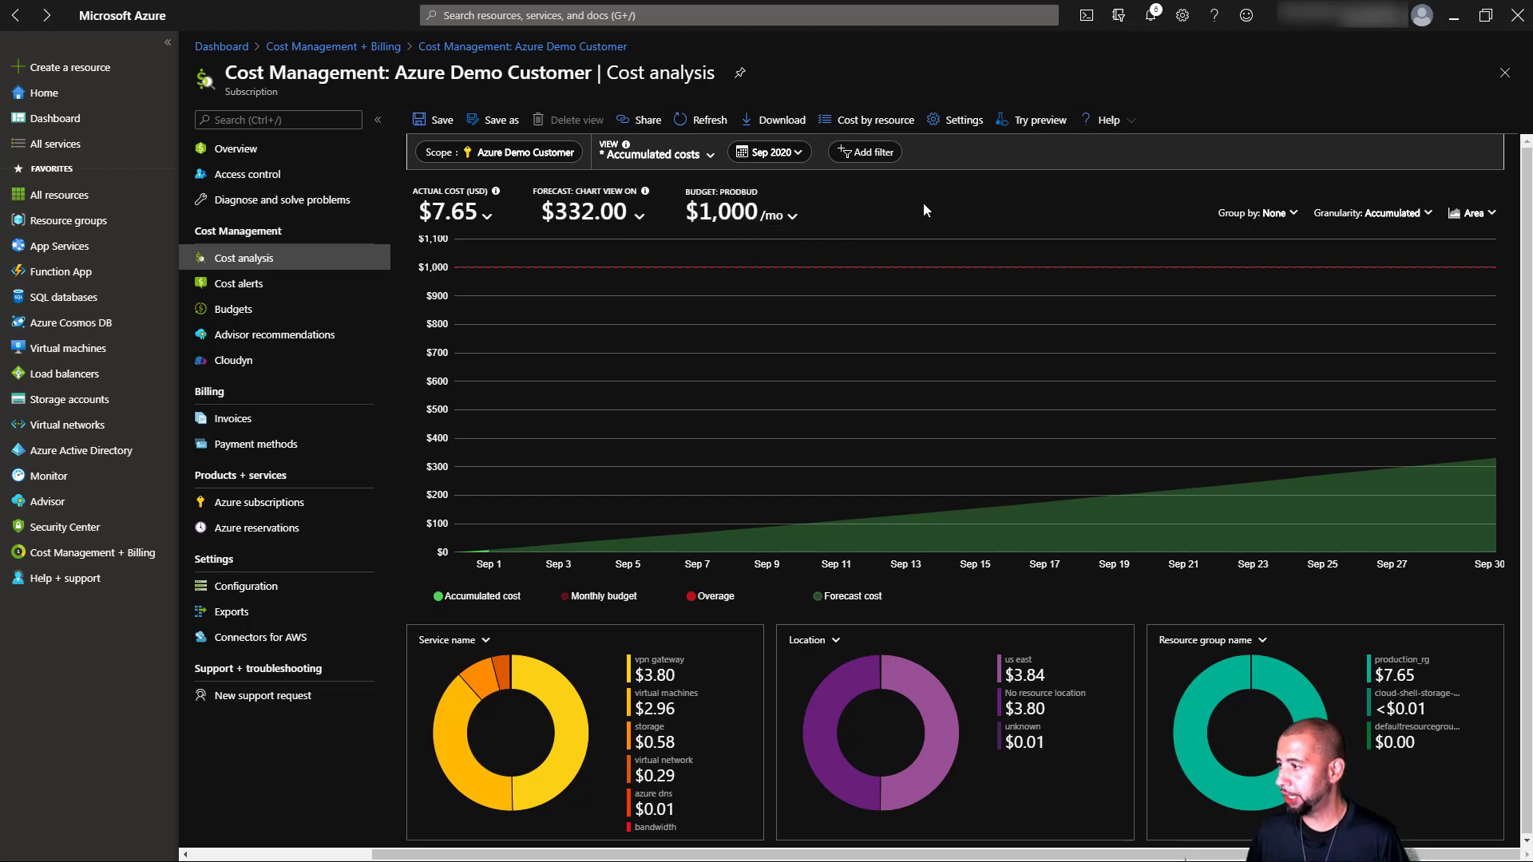
- Filter the cost analysis by the environment tag with the value production
left_click(885, 156)
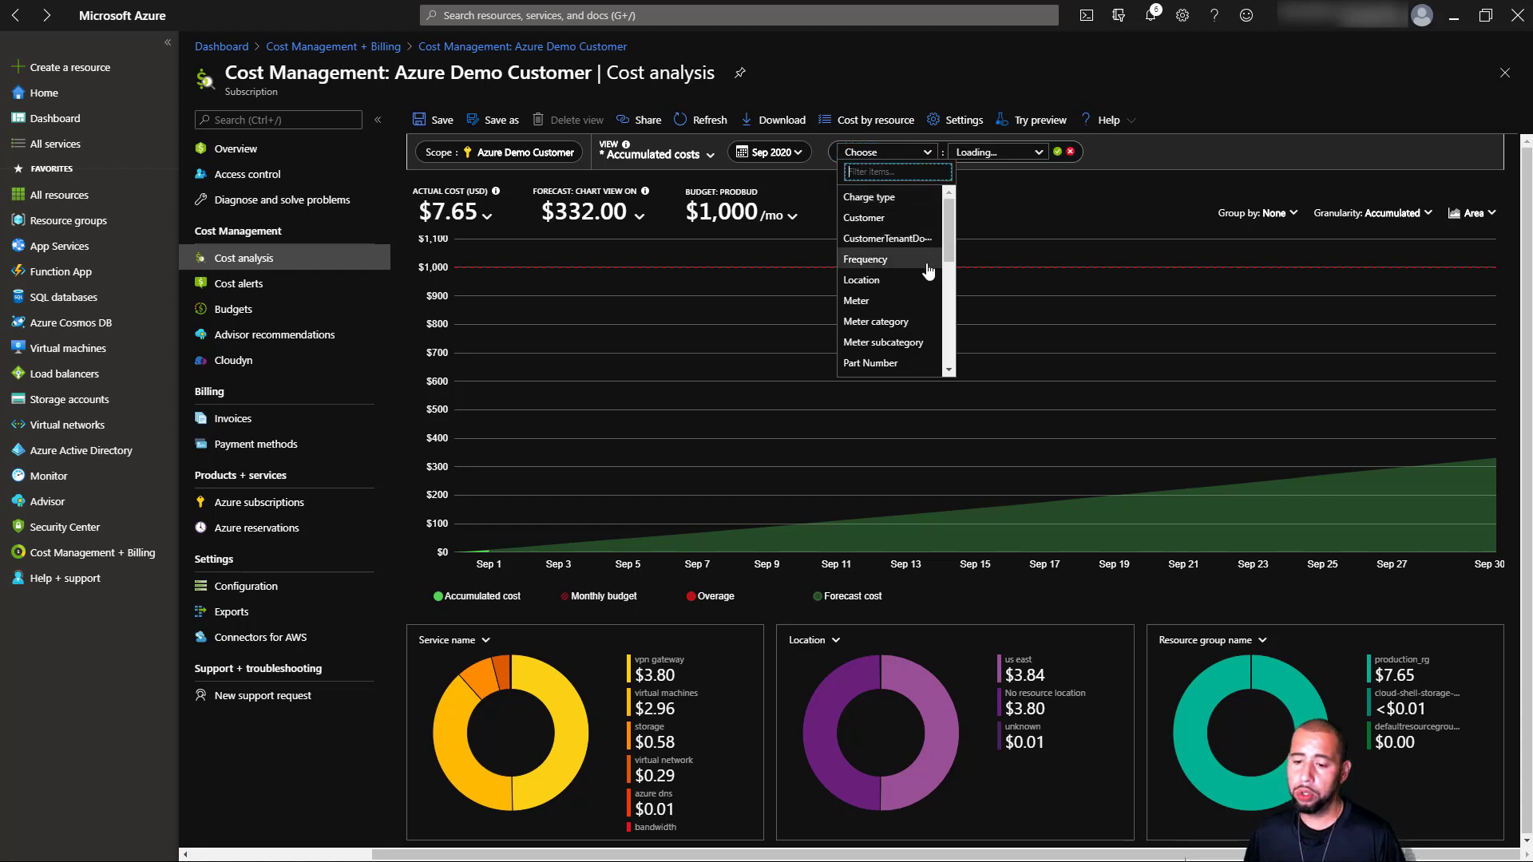
scroll(906, 265, "down", 5)
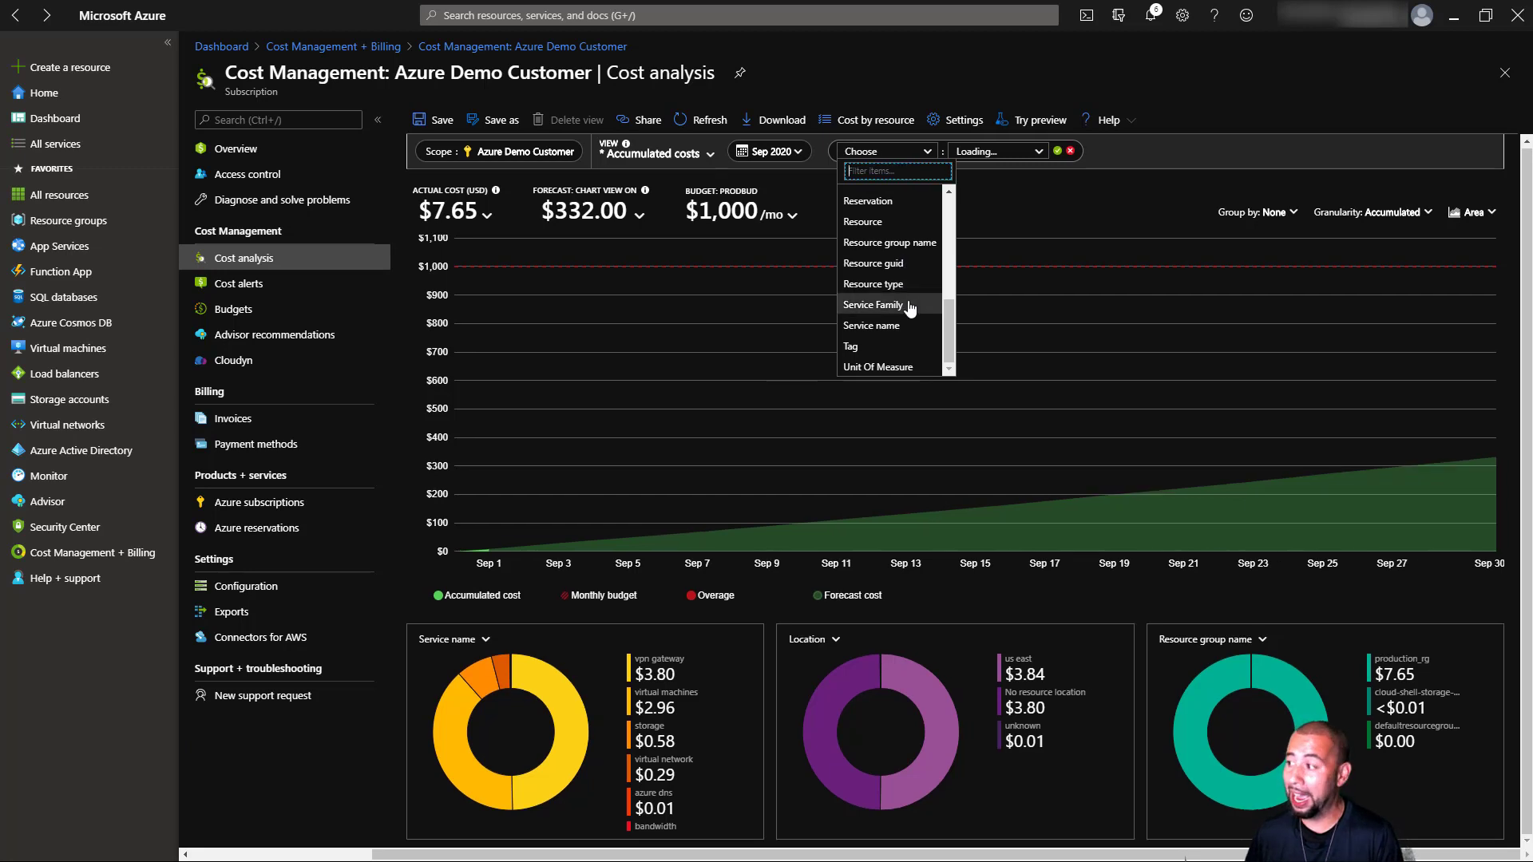
left_click(886, 349)
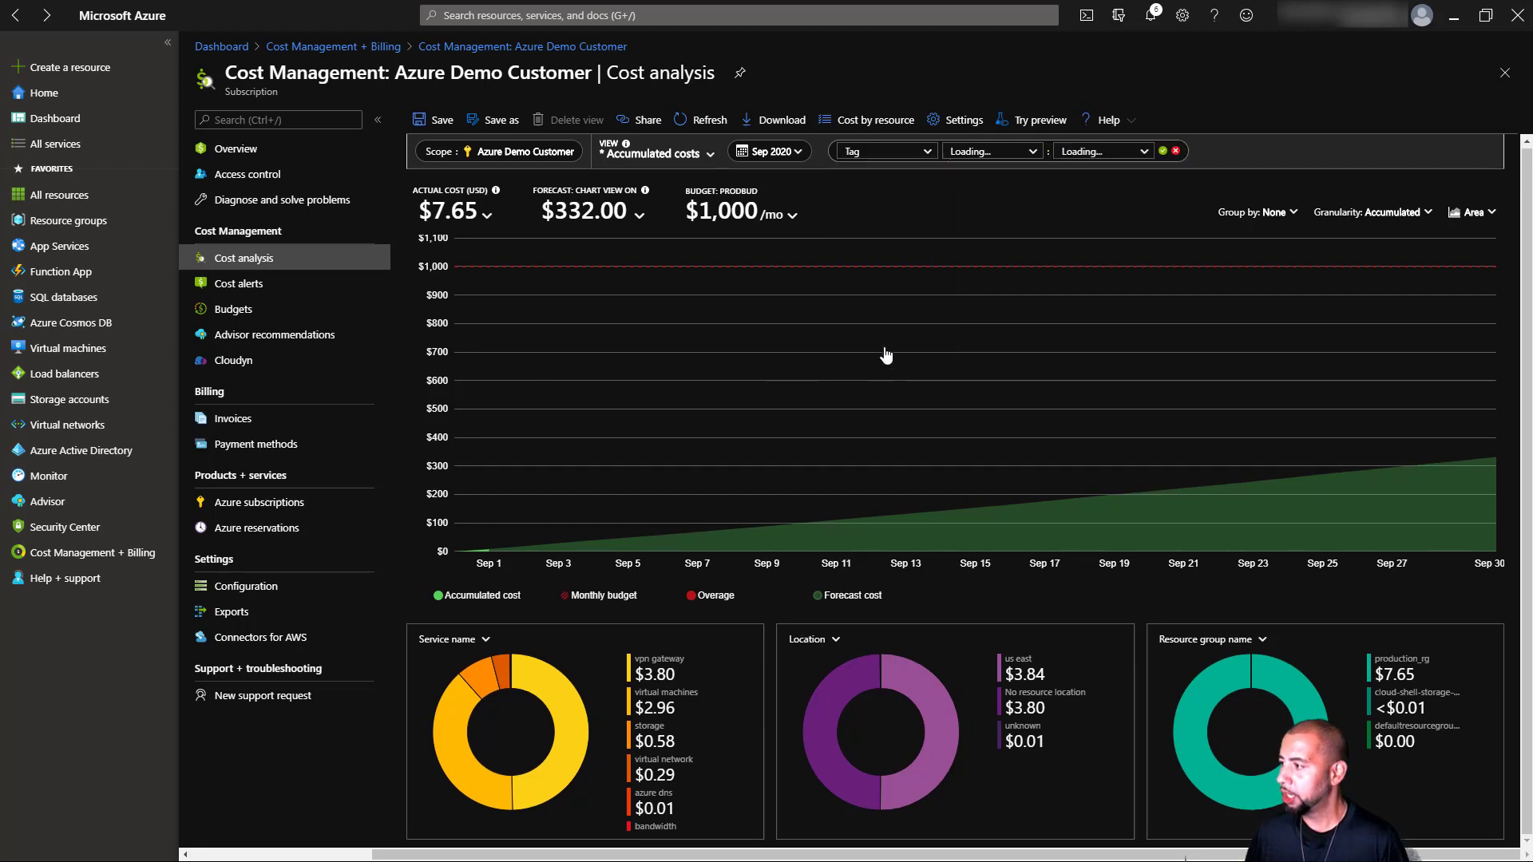
left_click(1032, 153)
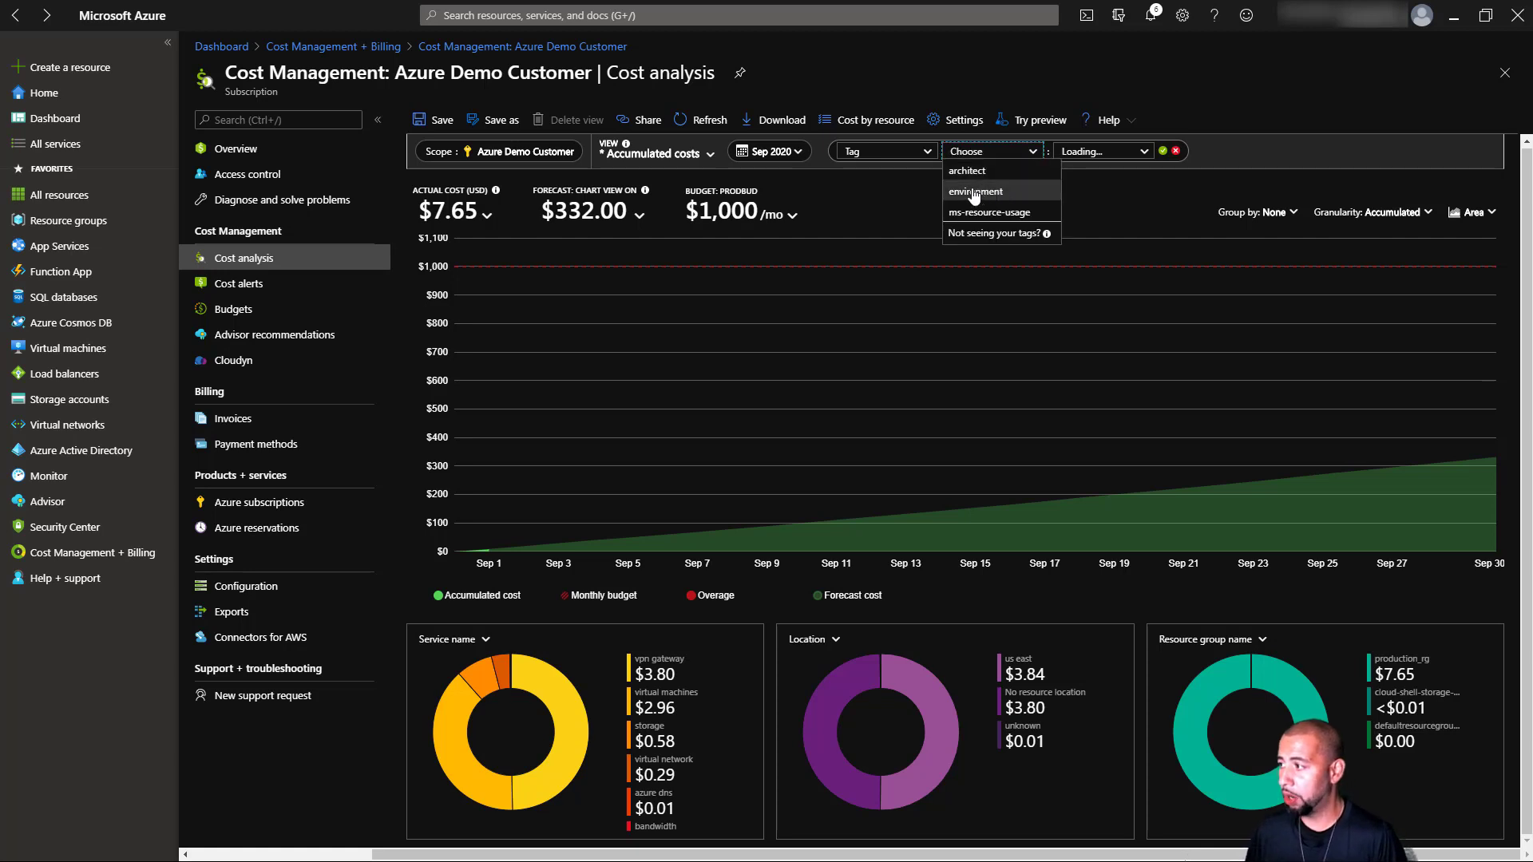
left_click(974, 192)
left_click(1058, 153)
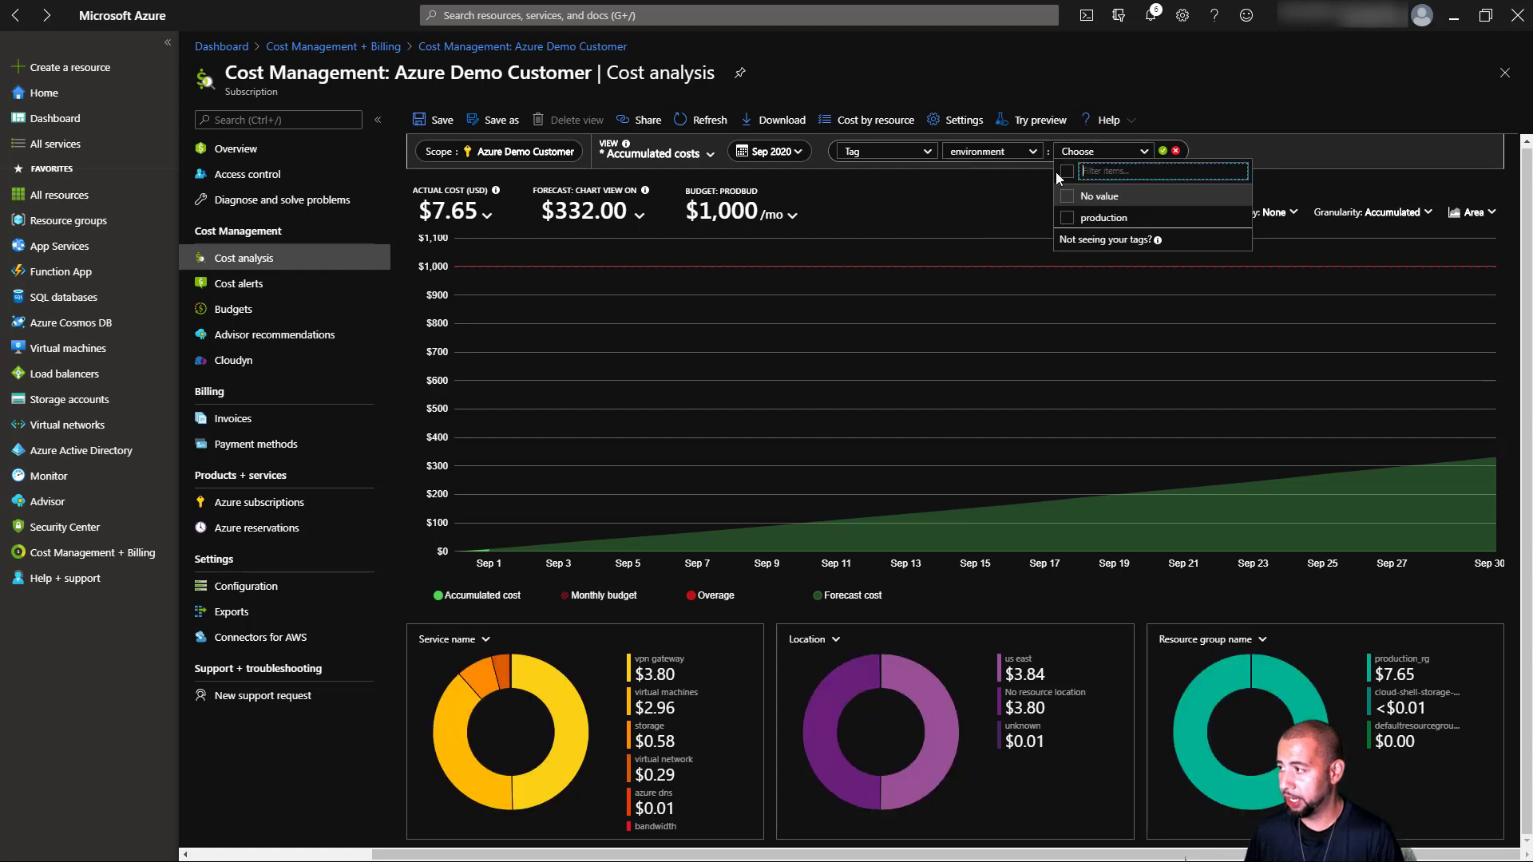
left_click(1072, 218)
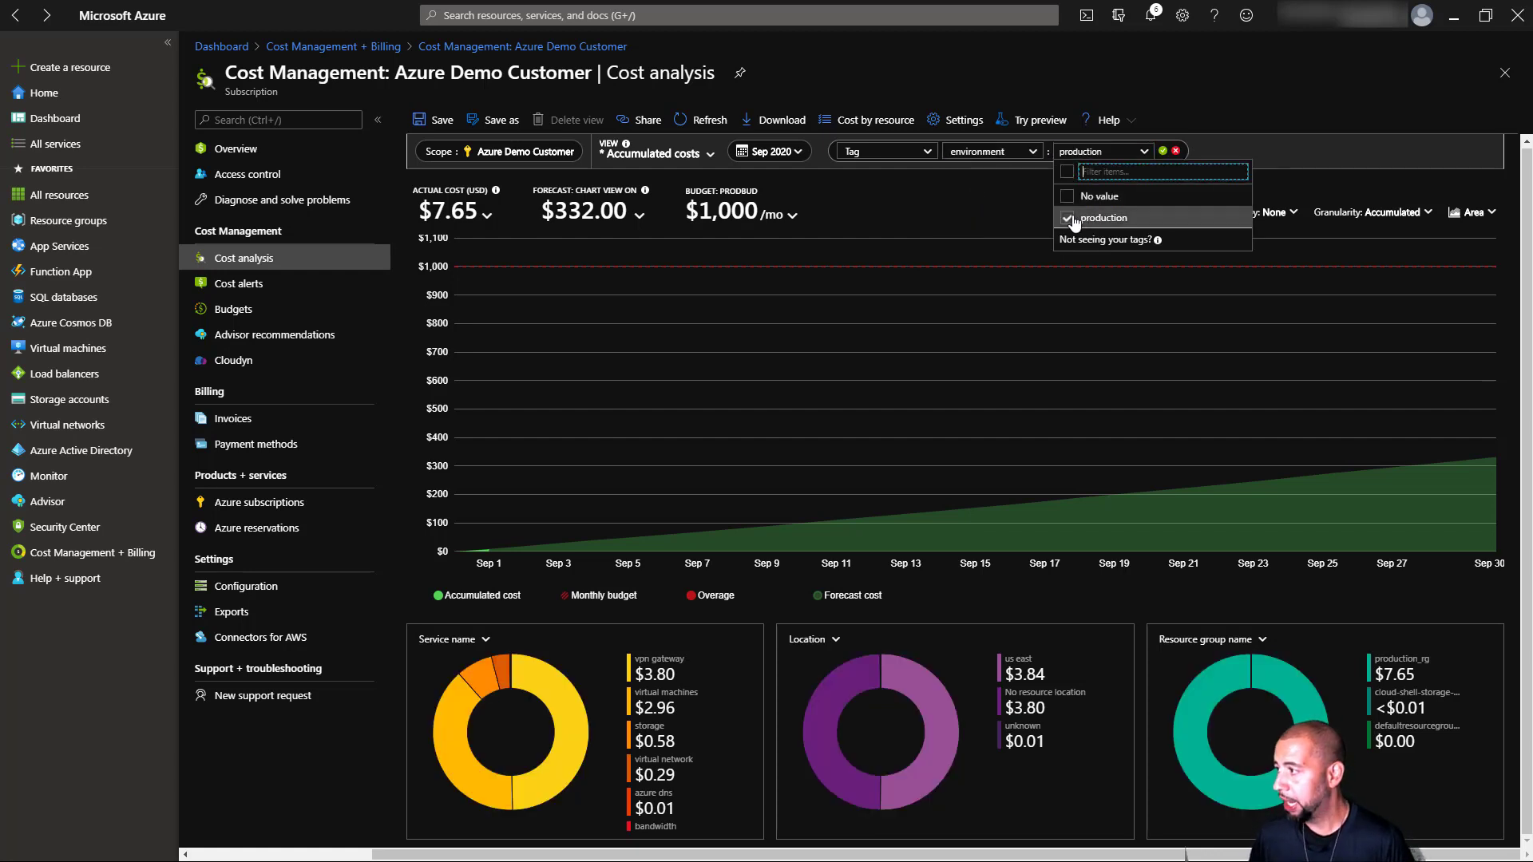
left_click(1162, 150)
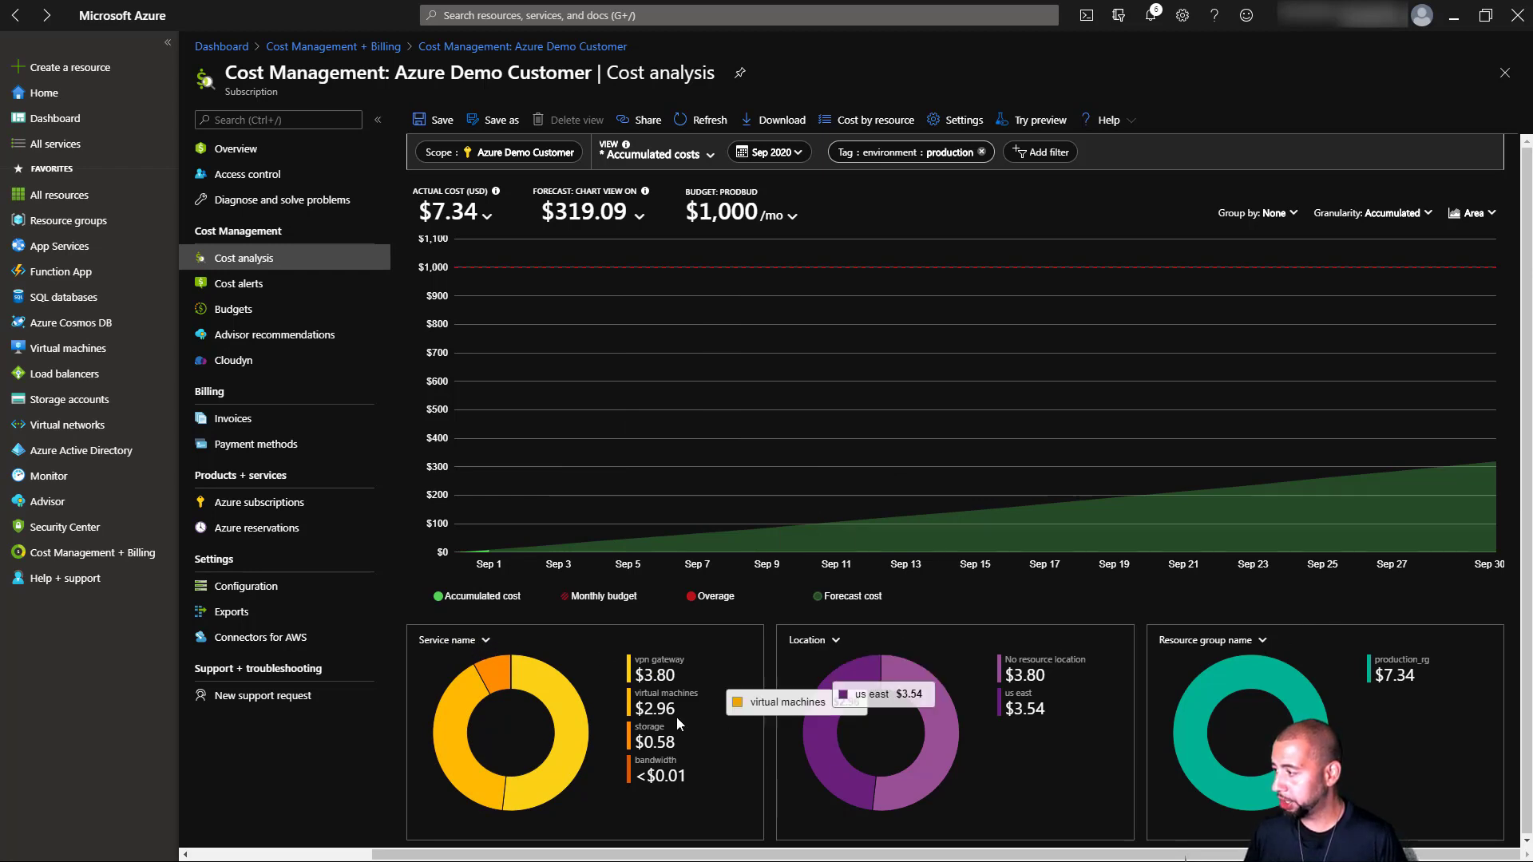
- Narrow the costs to the vpn gateway service from the service name chart
mouse_move(551, 701)
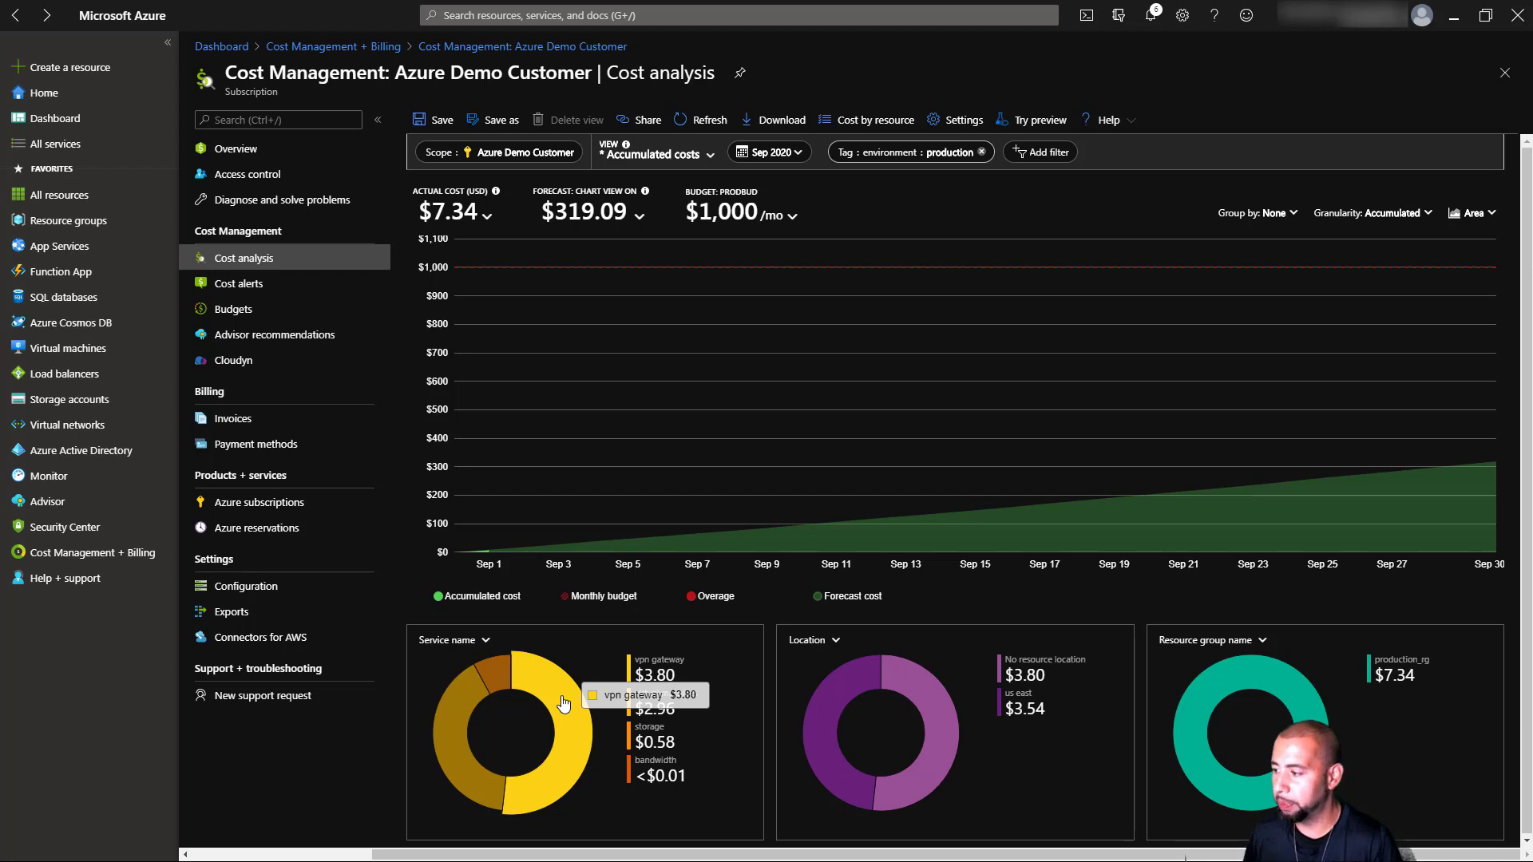
left_click(564, 702)
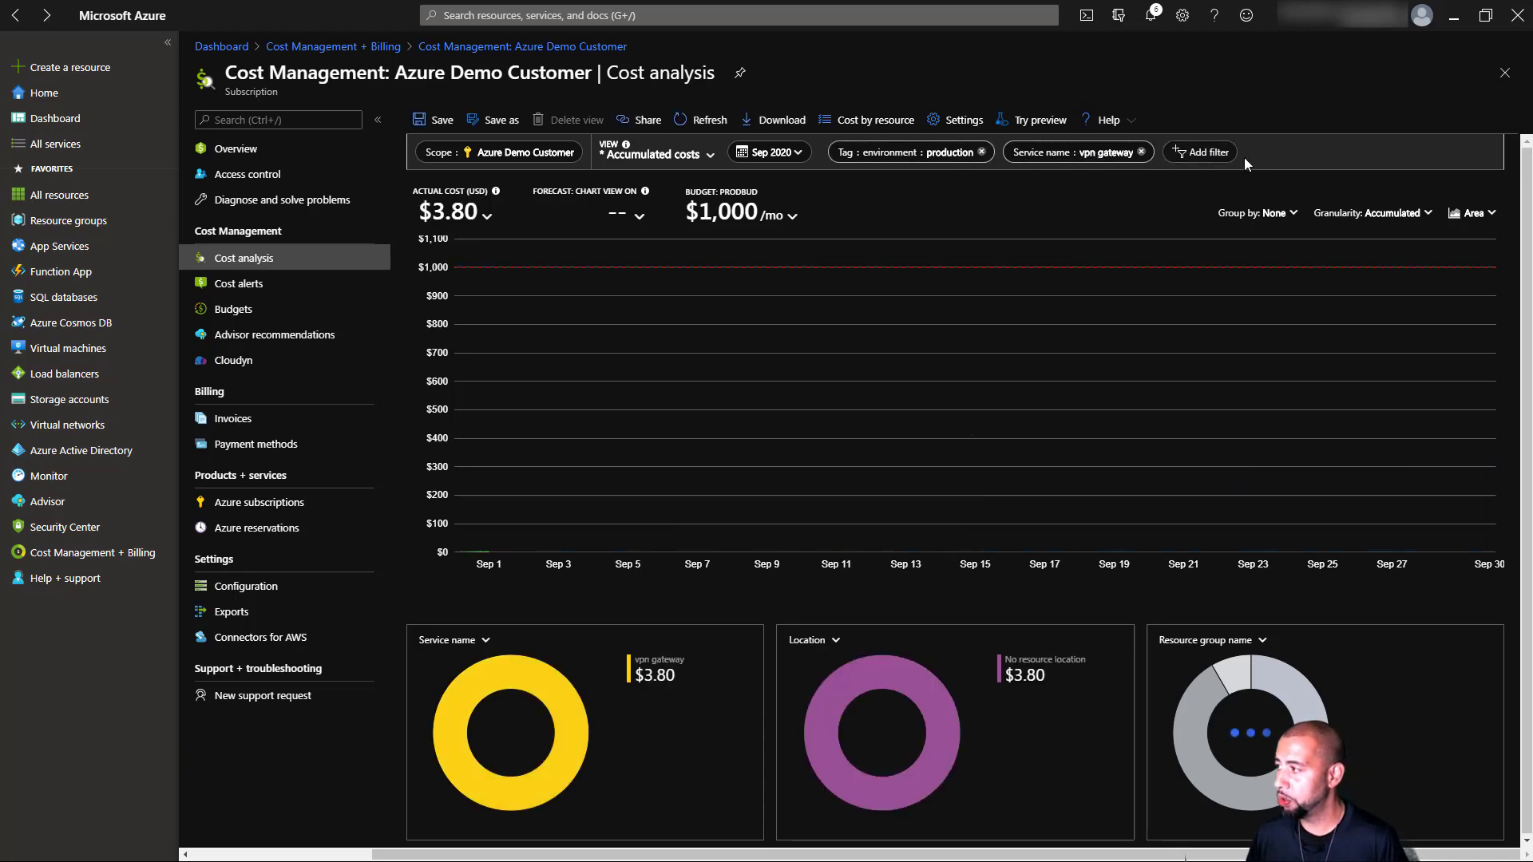
mouse_move(527, 701)
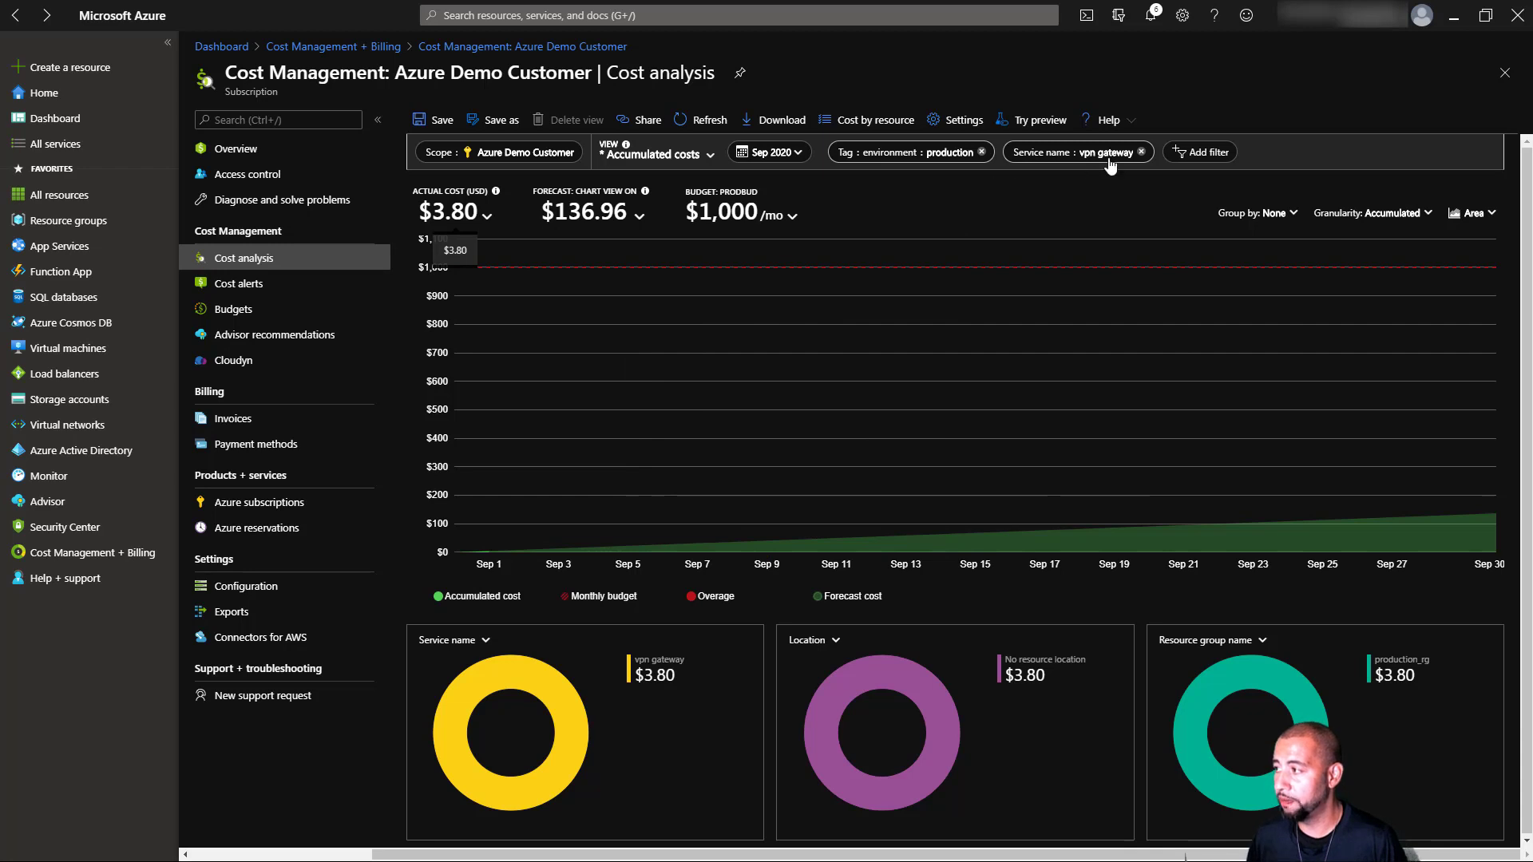
left_click(499, 122)
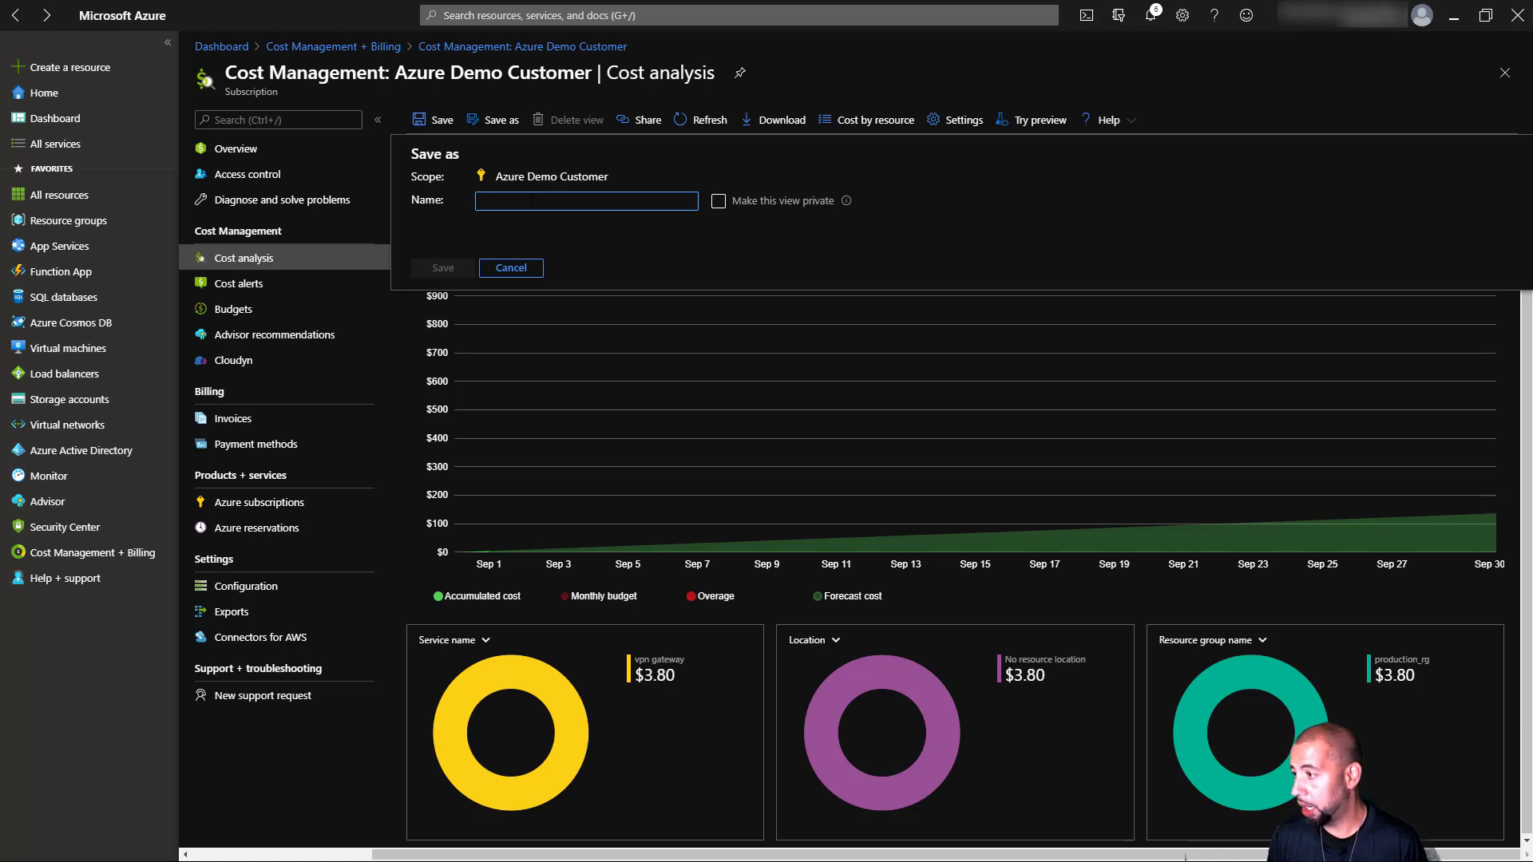
type("Test")
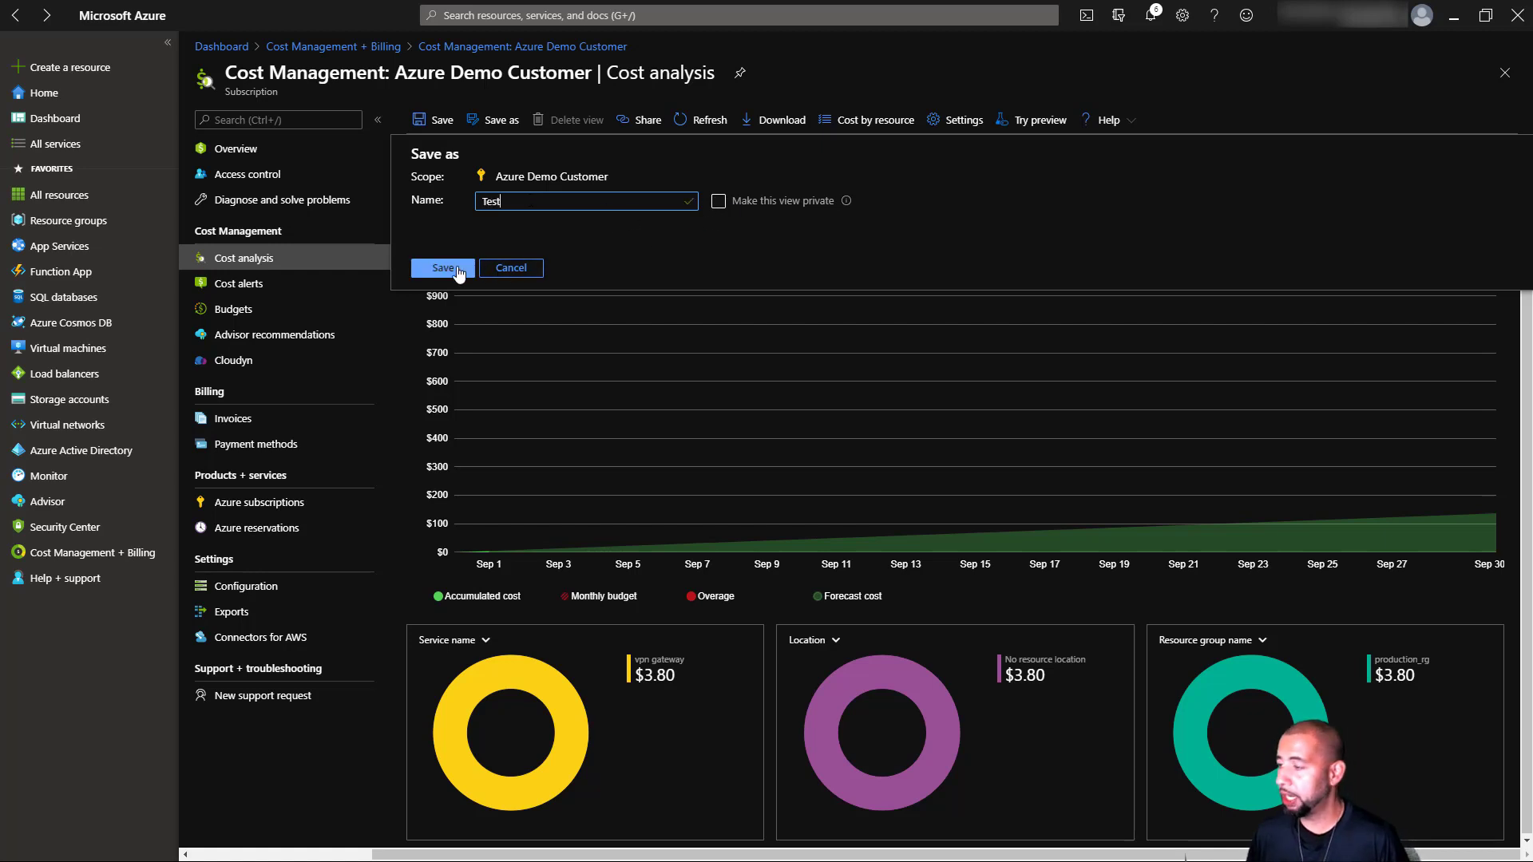
left_click(506, 272)
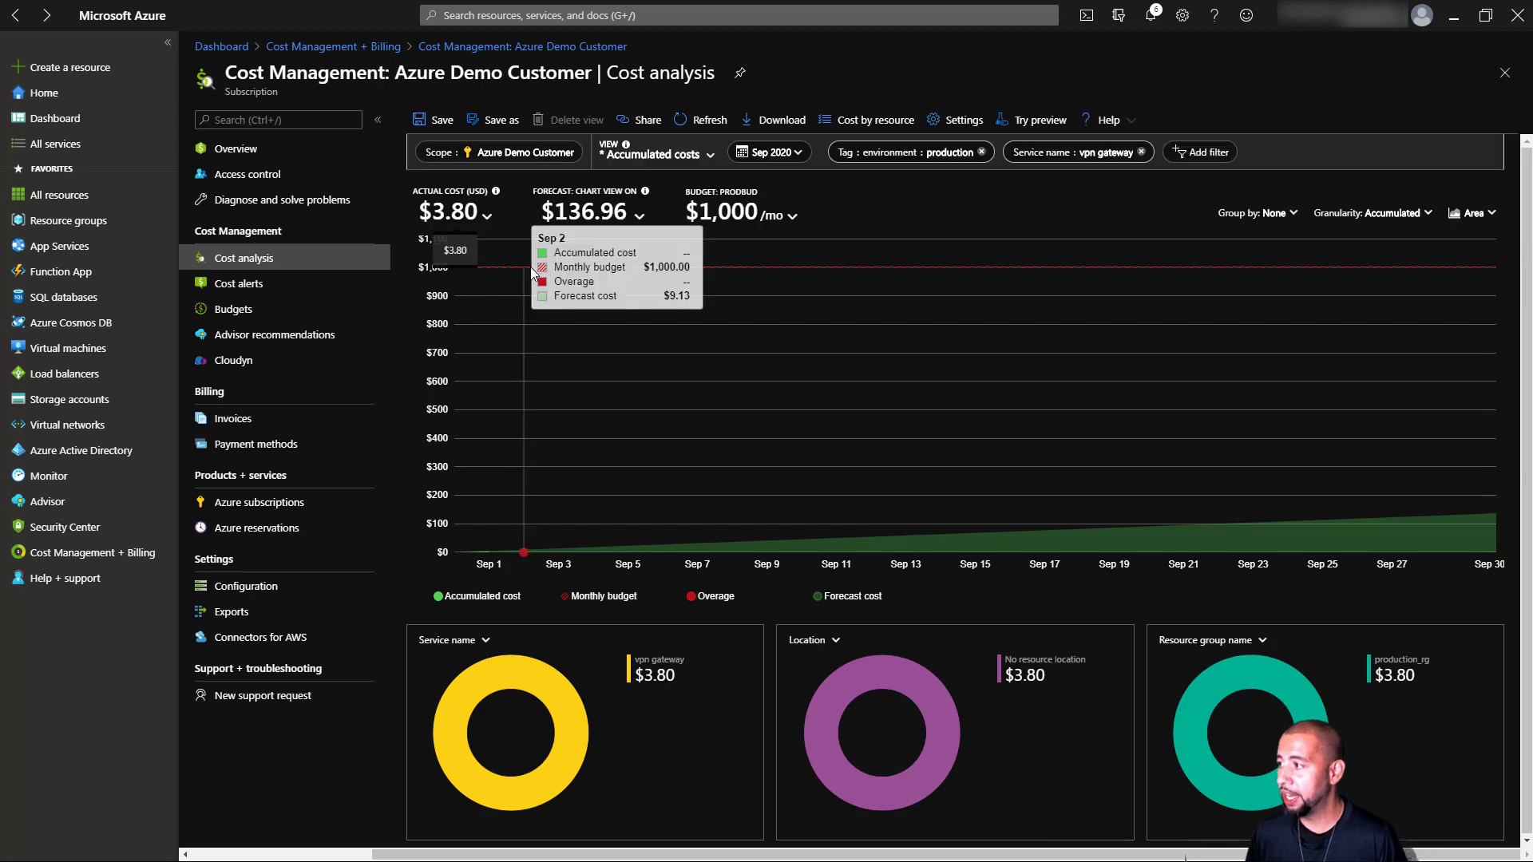
- Remove the vpn gateway service name filter and the environment tag filter from the cost analysis
left_click(701, 155)
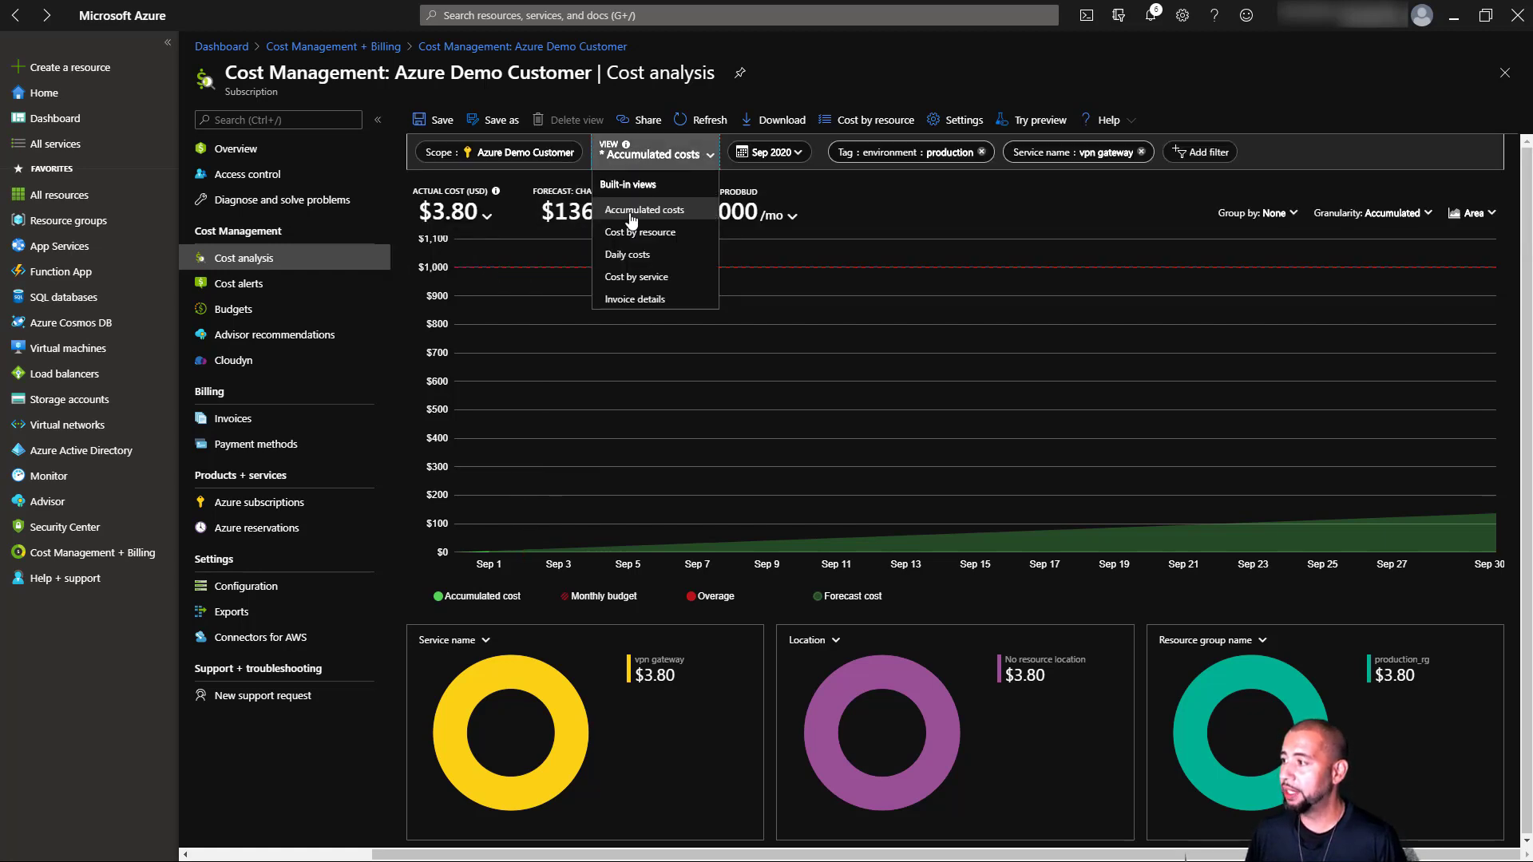
left_click(962, 207)
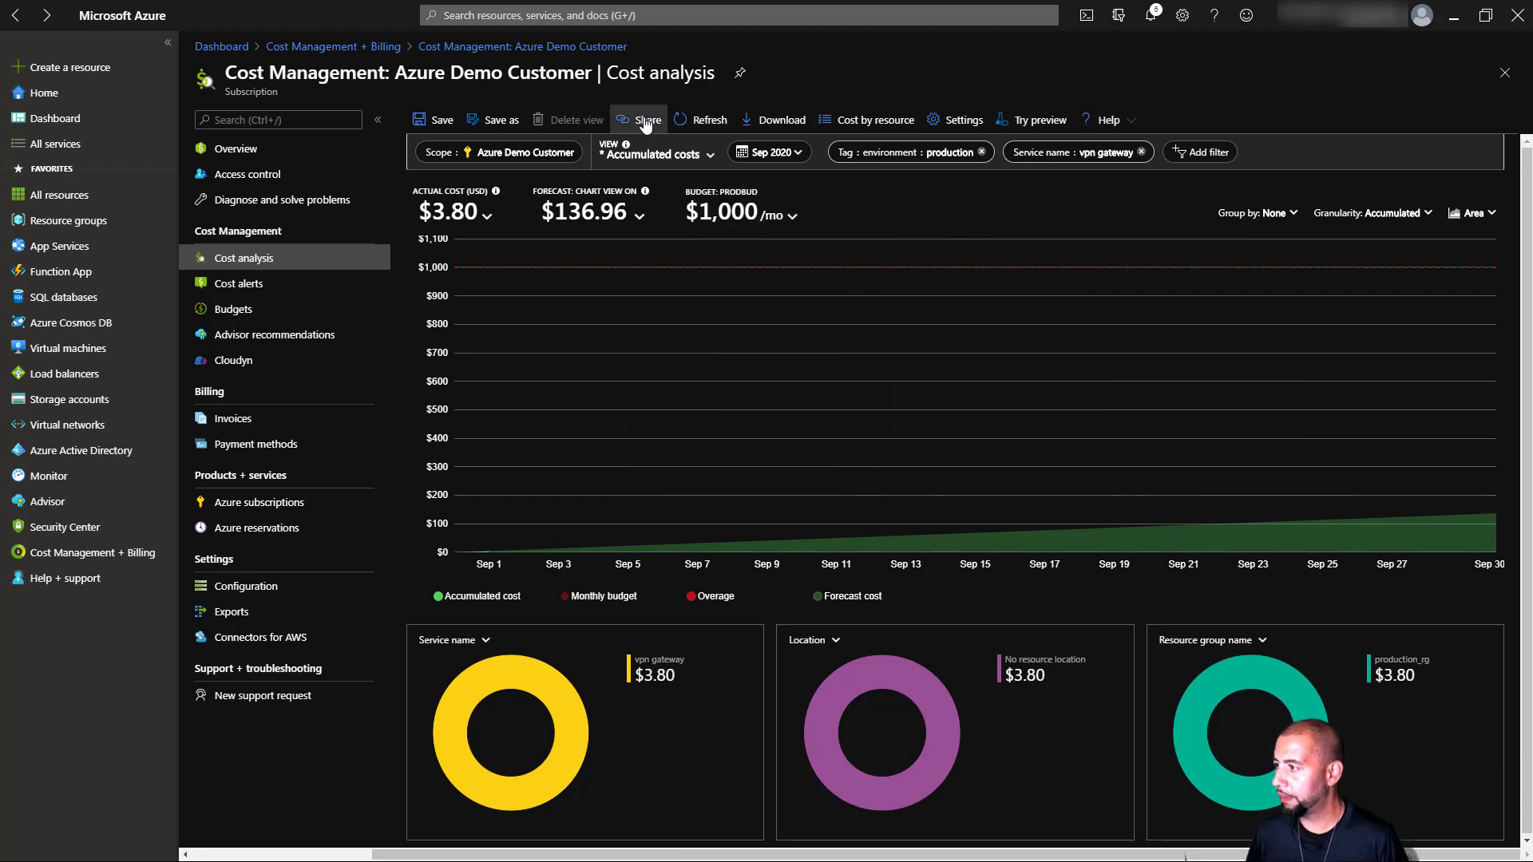
left_click(1142, 153)
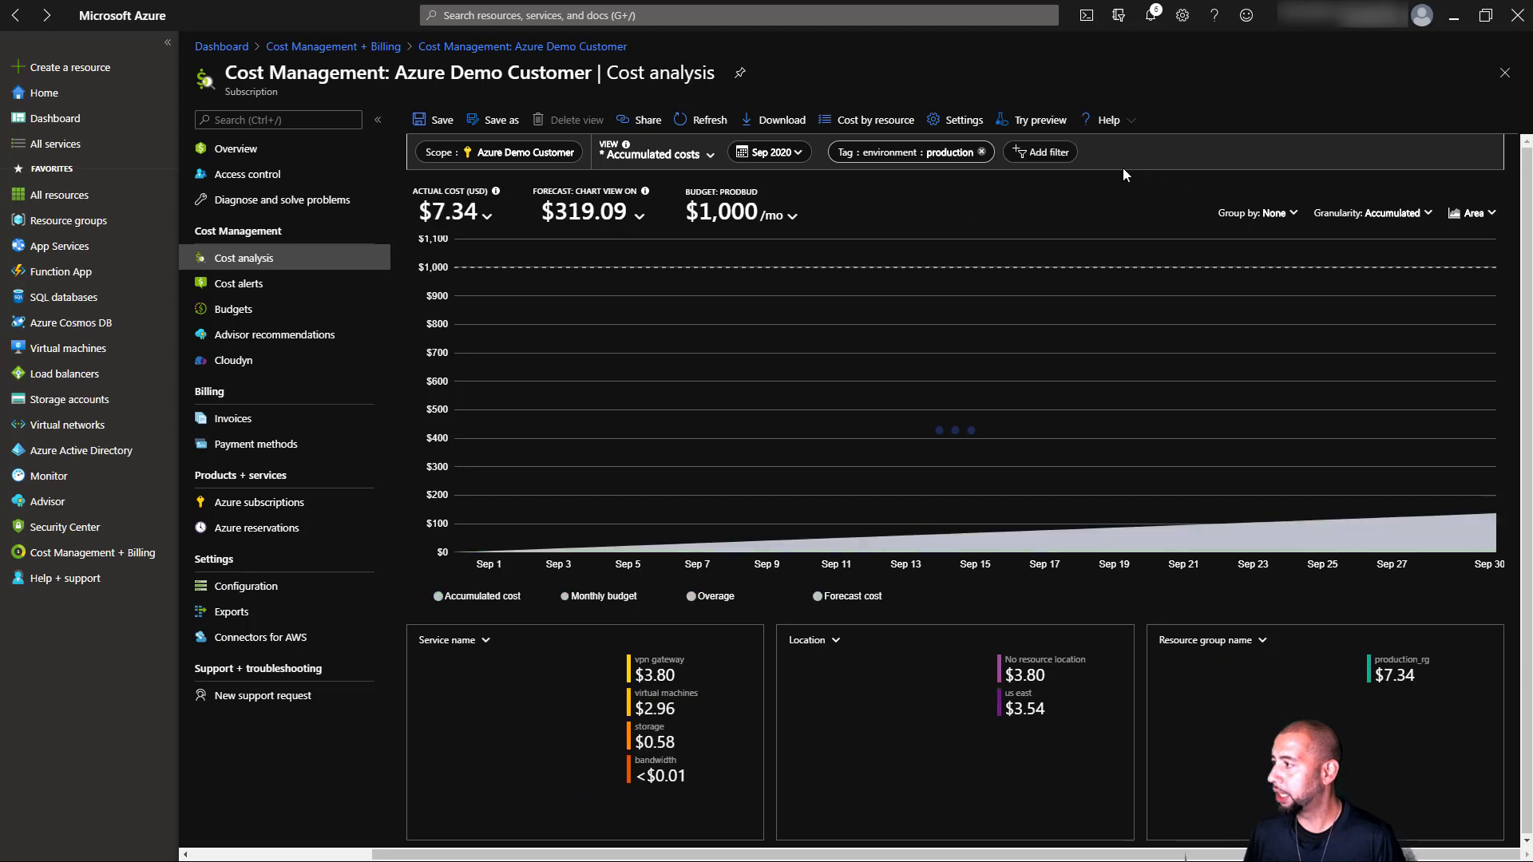
left_click(981, 153)
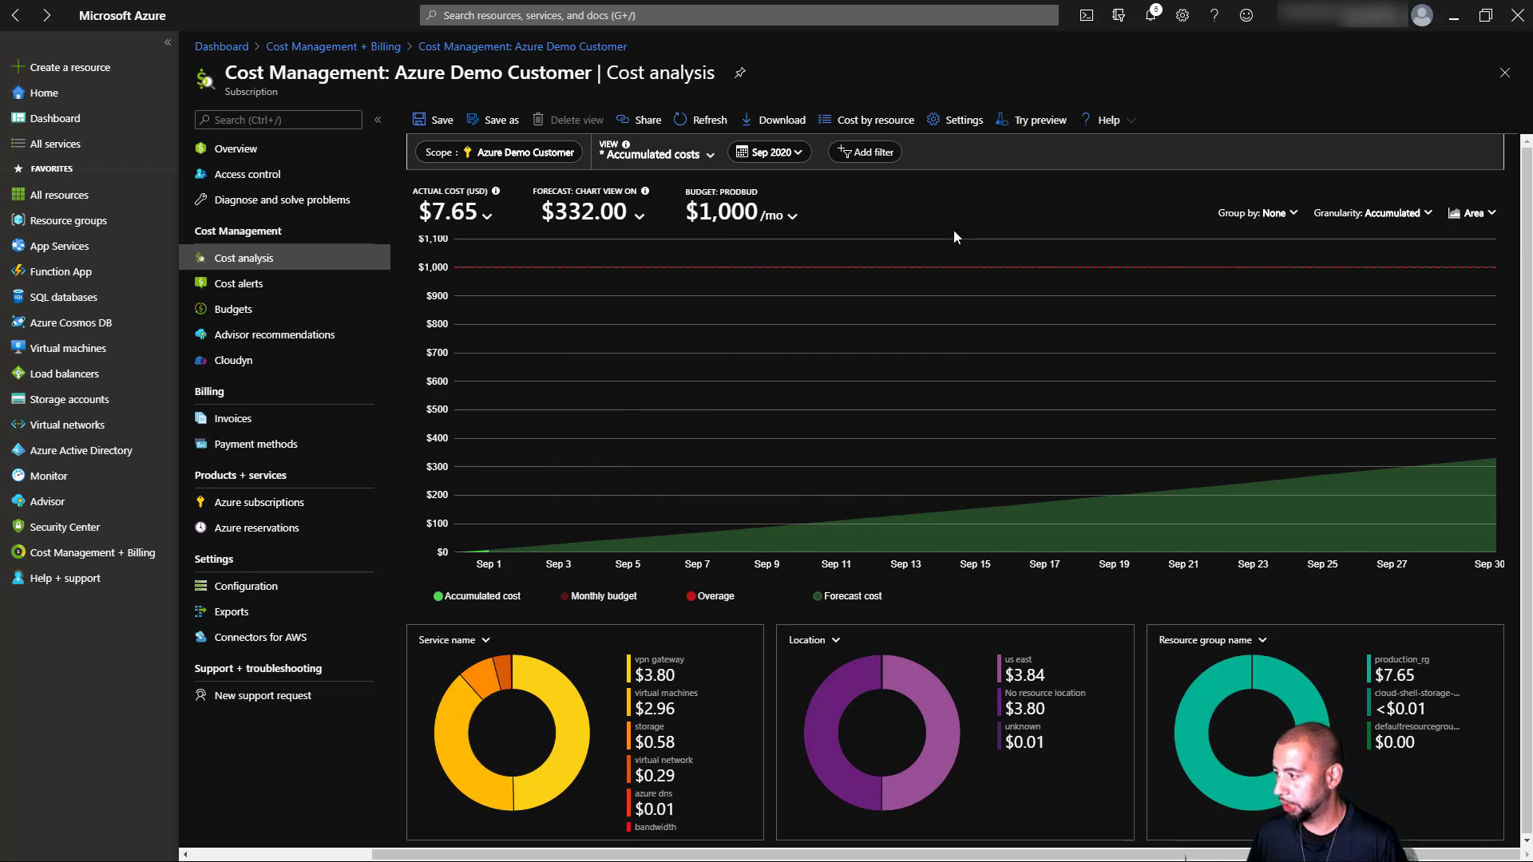
- Change the Location donut chart below the cost chart so it breaks down costs by Meter
left_click(486, 640)
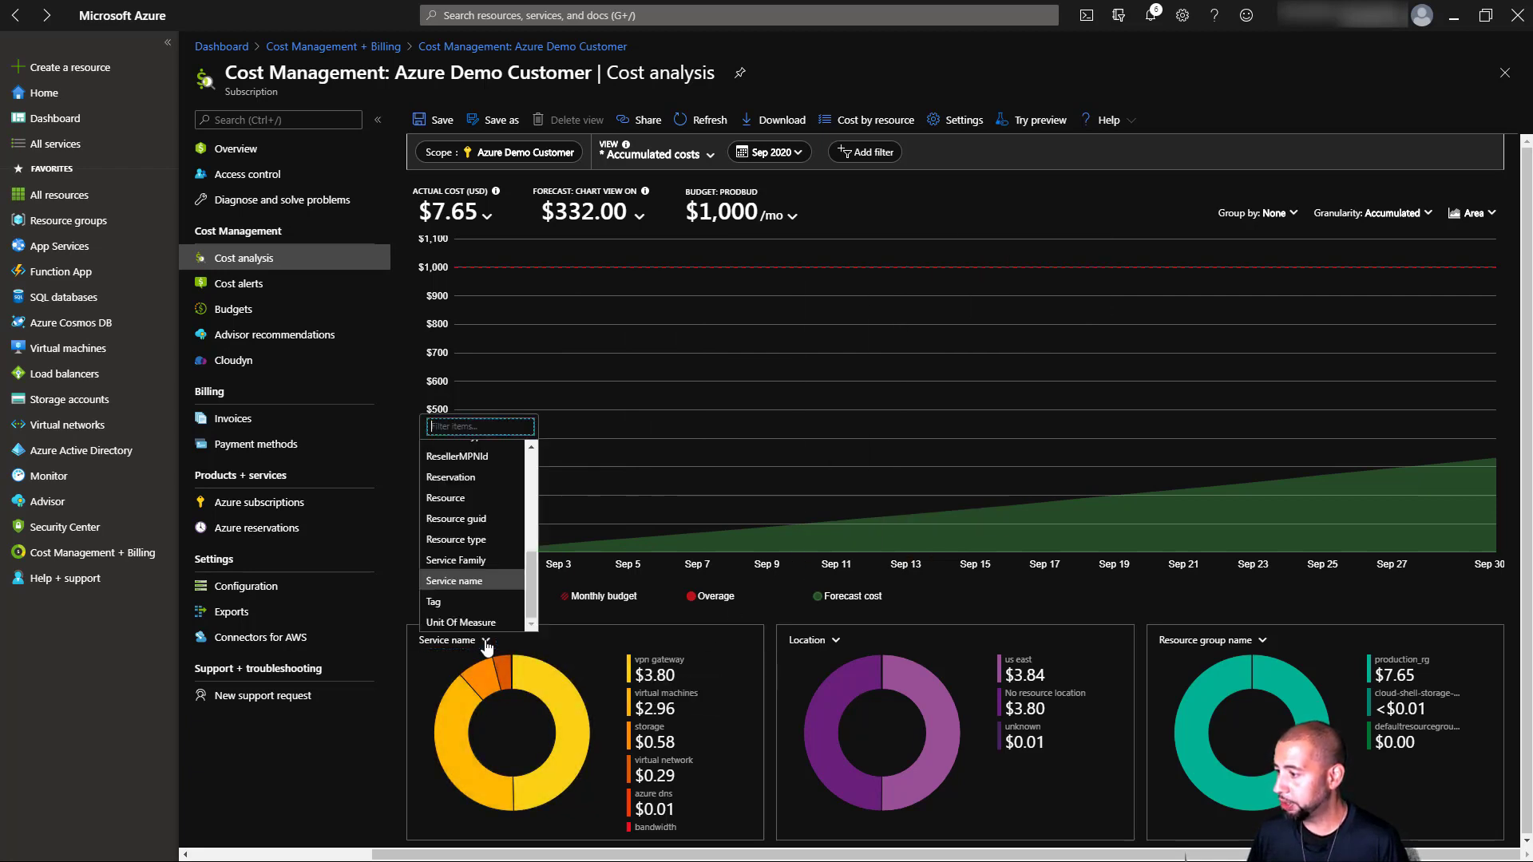
left_click(946, 595)
left_click(836, 641)
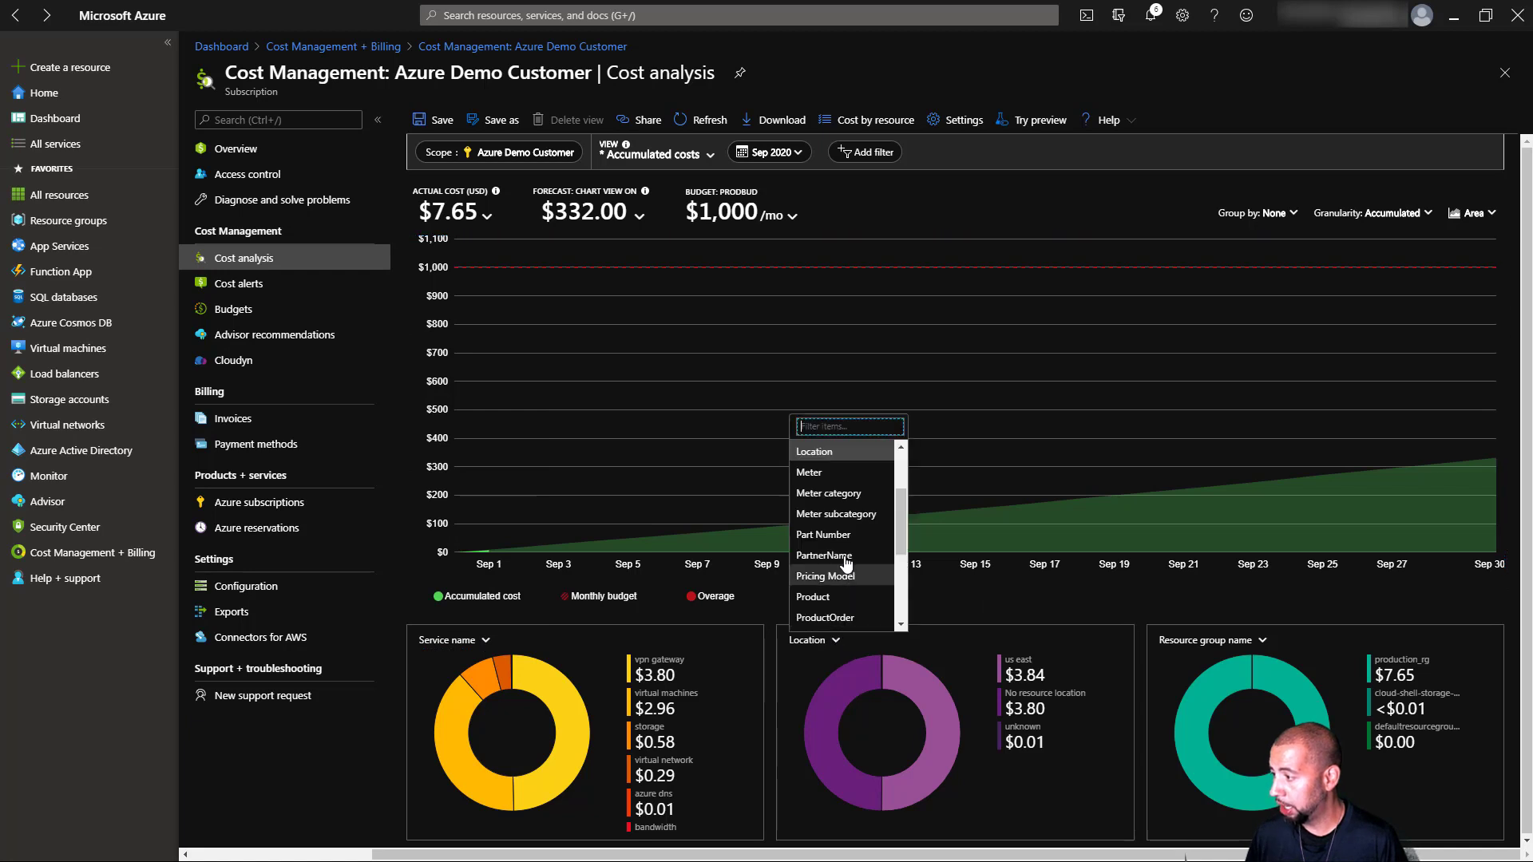
left_click(833, 477)
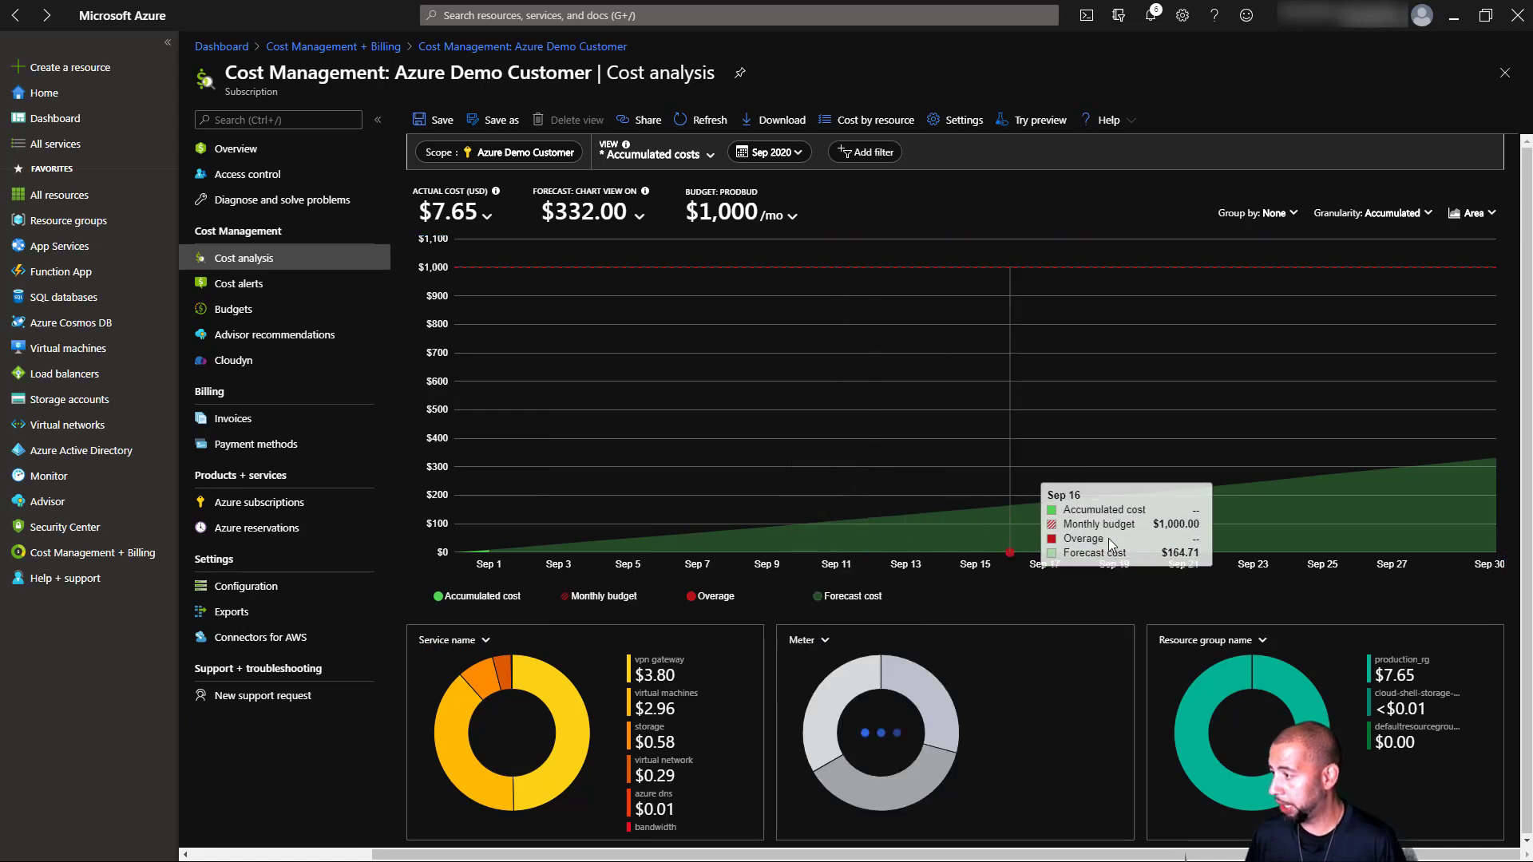
- Group the accumulated cost chart by Location and check the available chart types, keeping the Area chart
left_click(1291, 214)
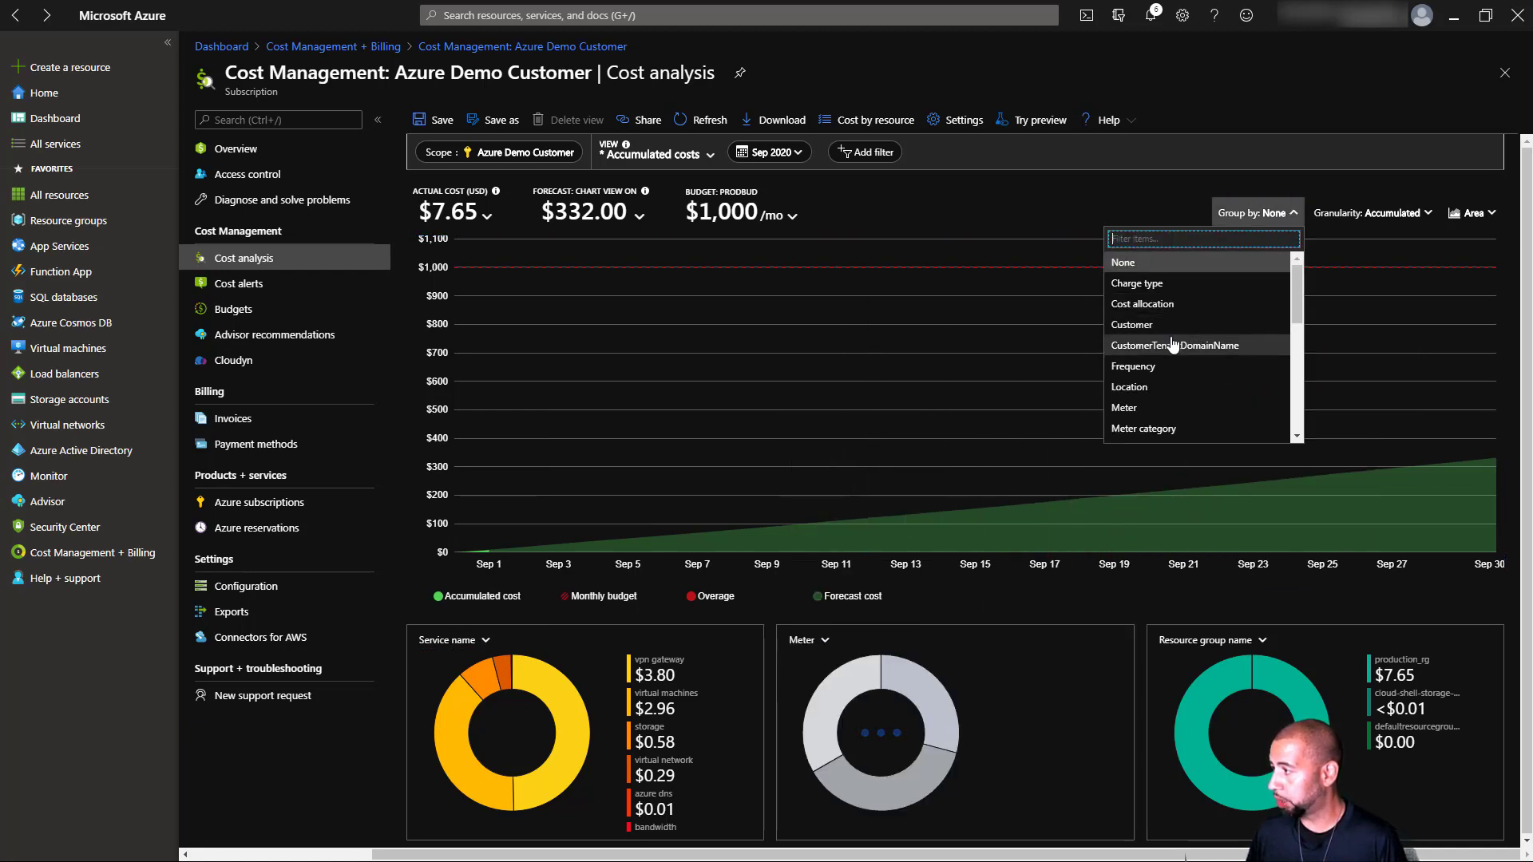
left_click(1169, 388)
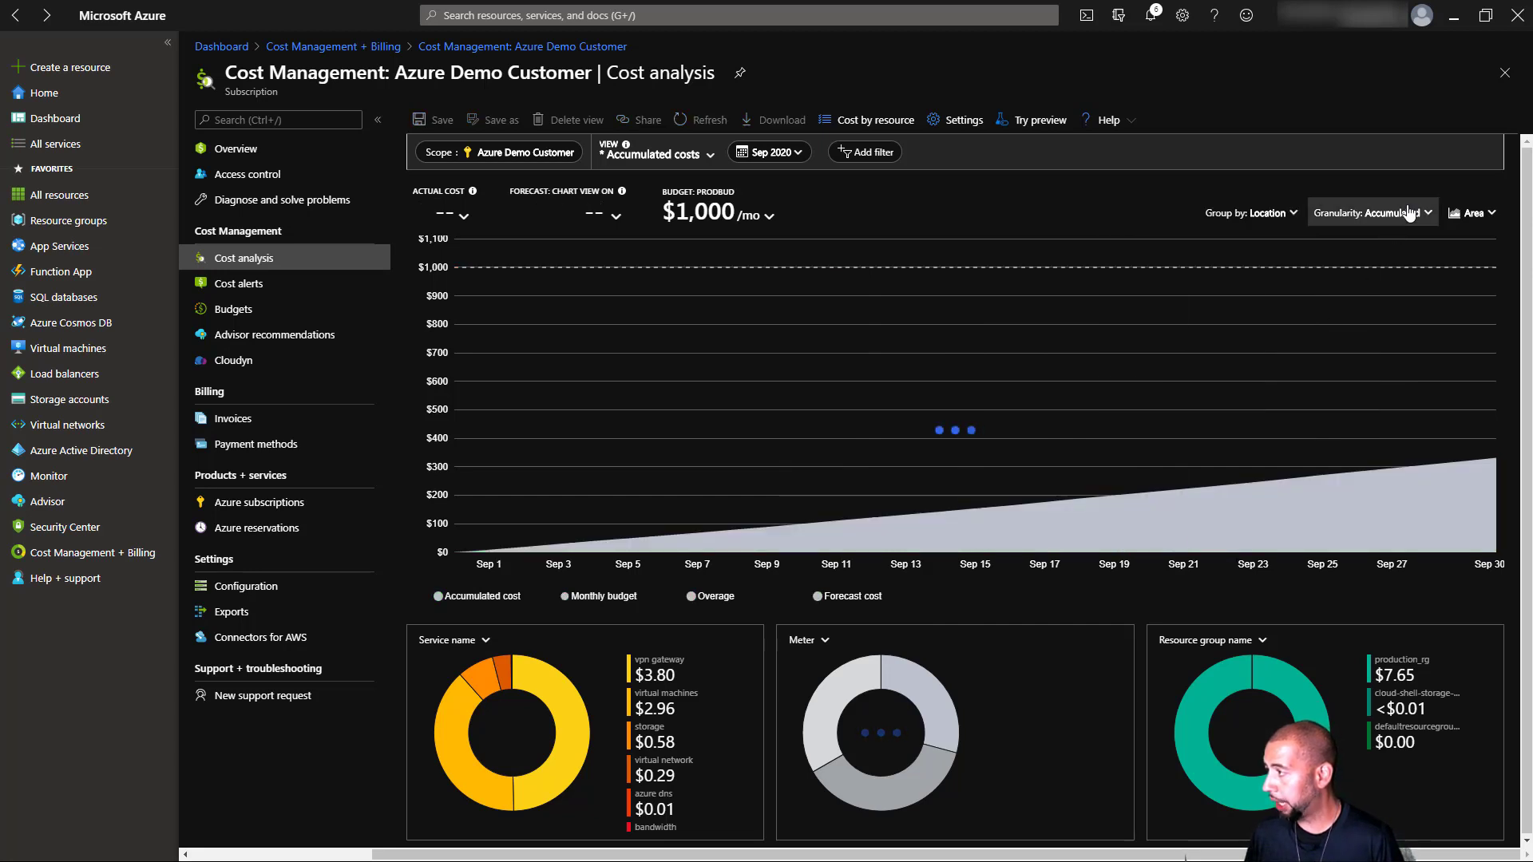
left_click(1475, 213)
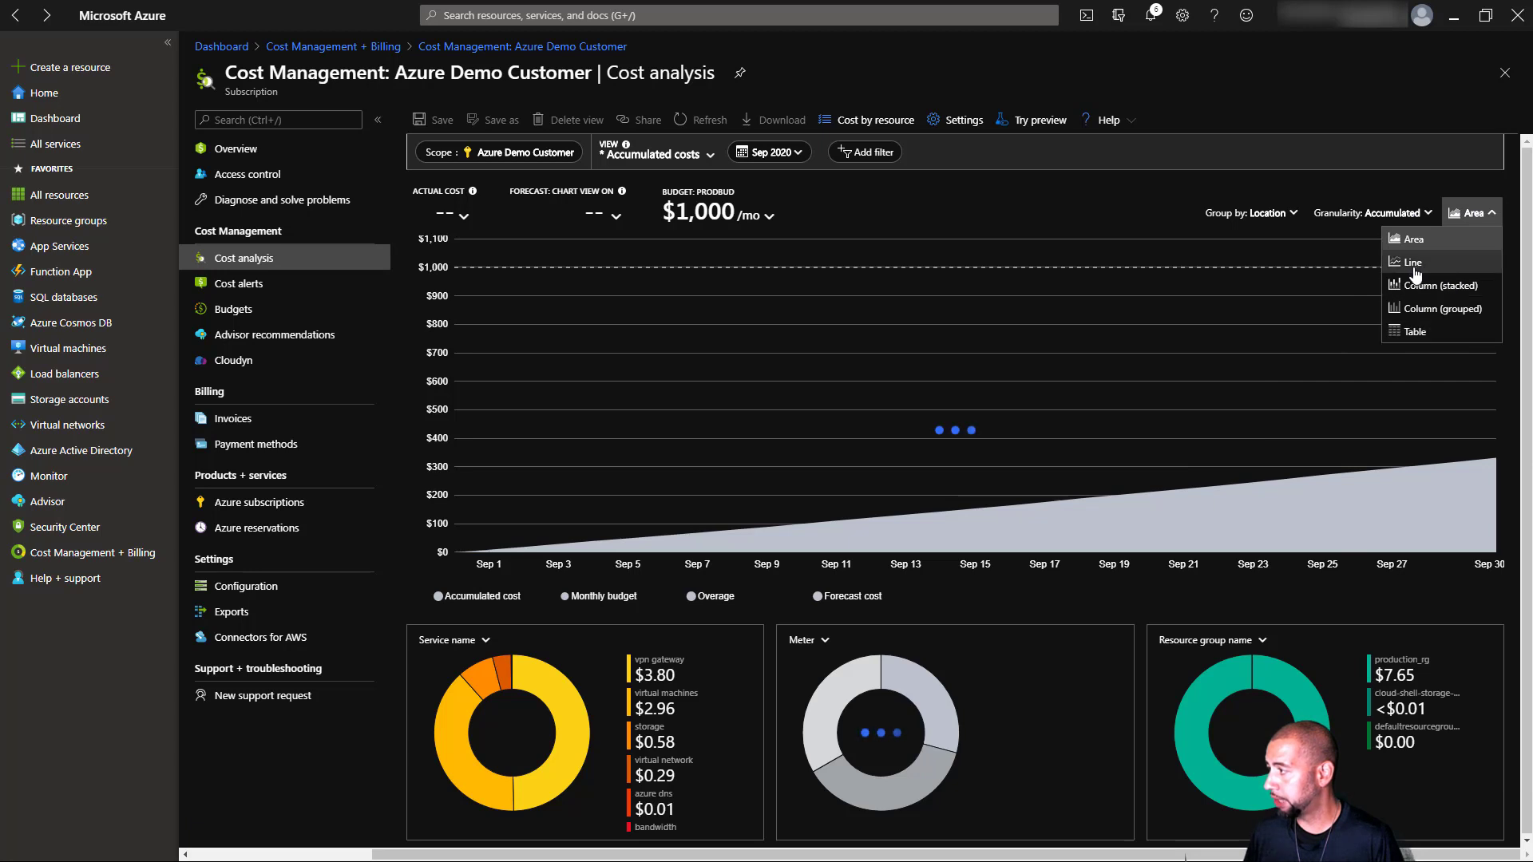
left_click(1014, 223)
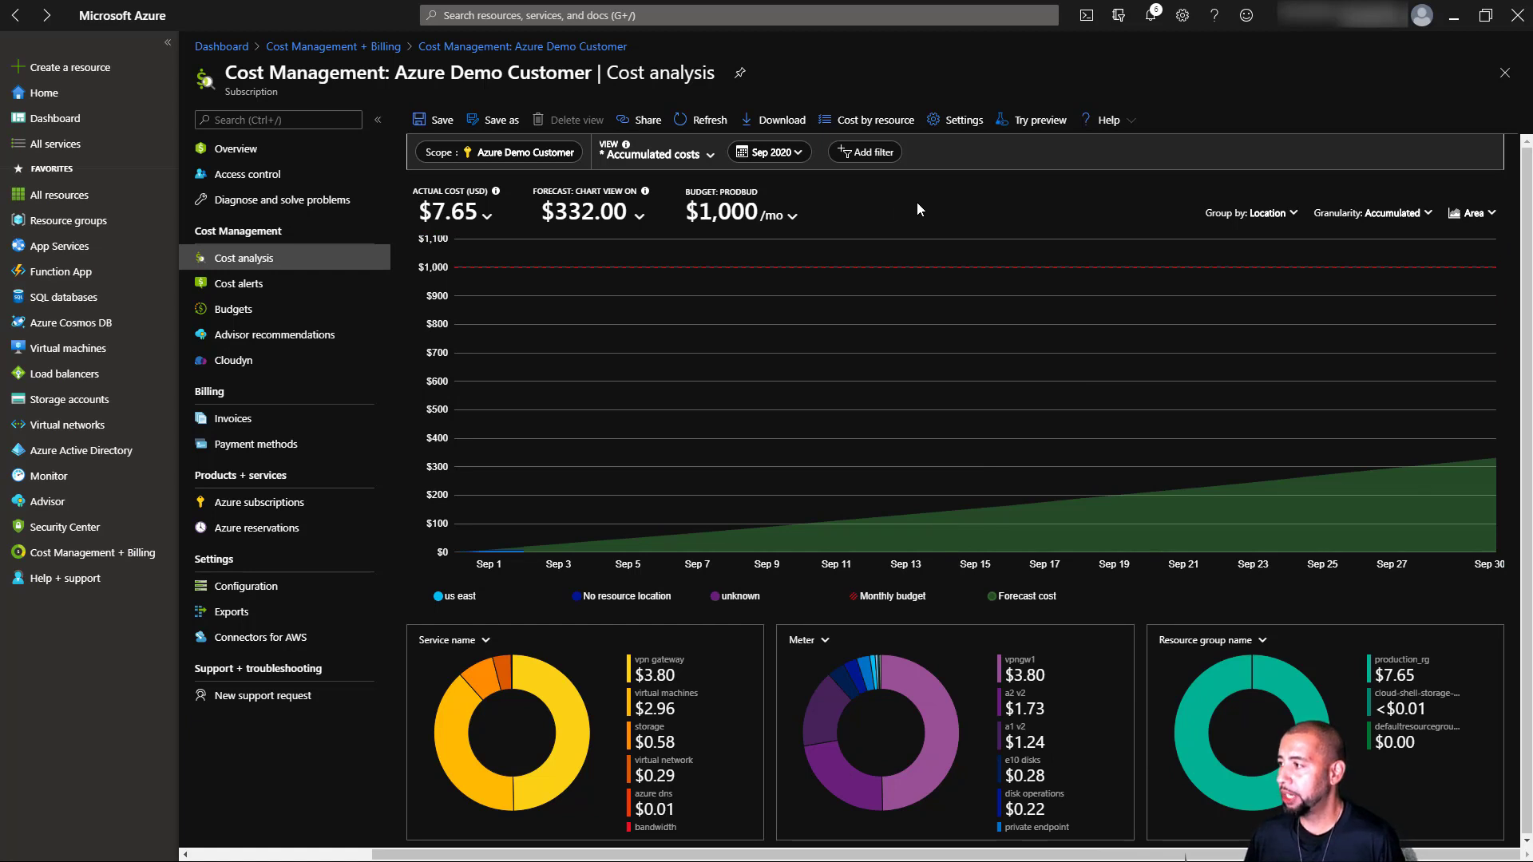
- Review the cost analysis download formats and open the scheduled exports of the subscription
left_click(777, 121)
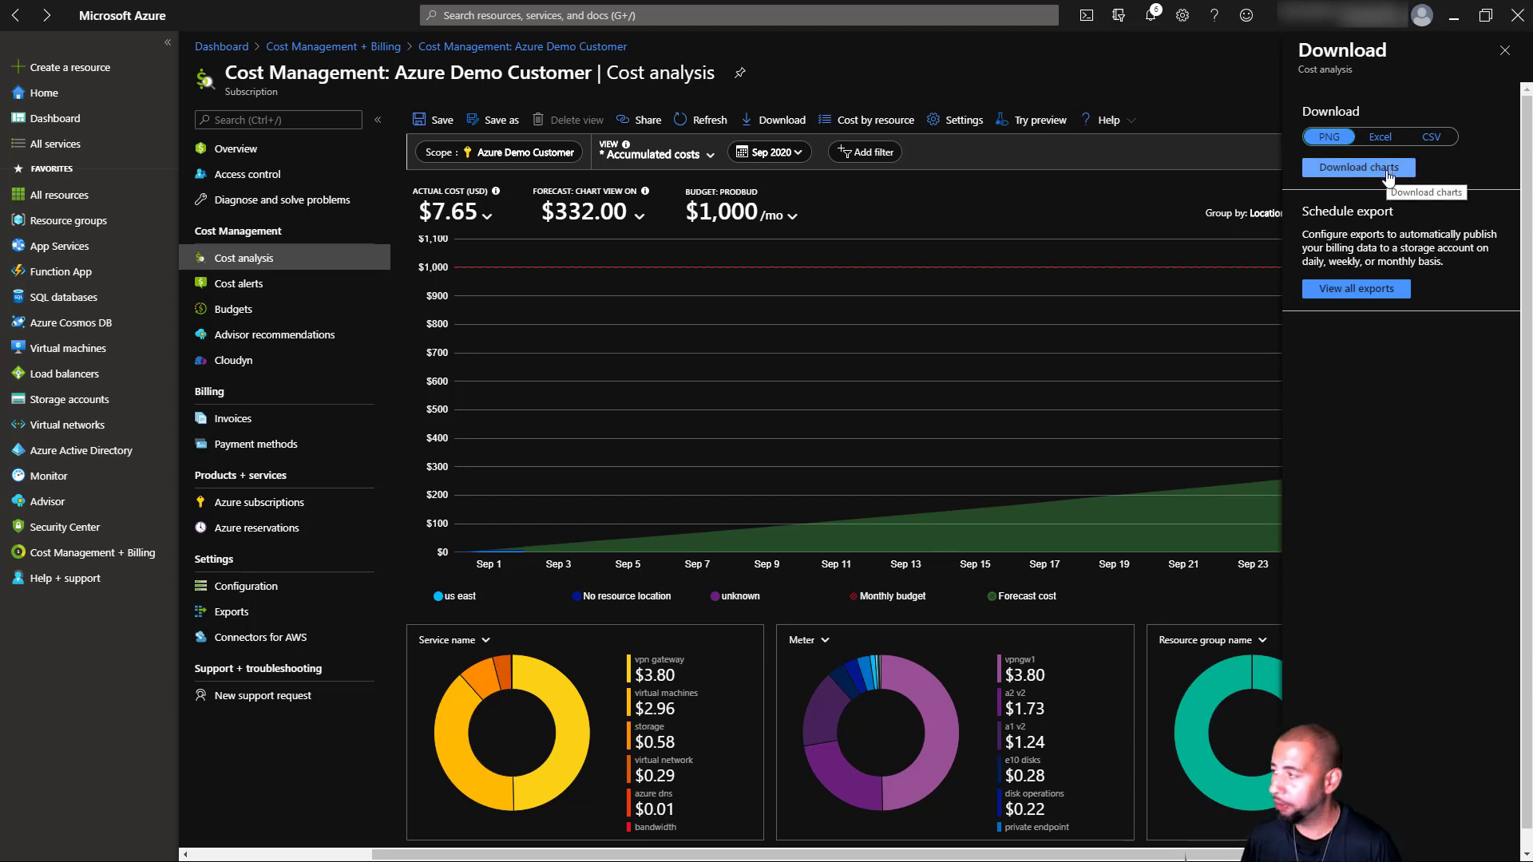
left_click(1366, 291)
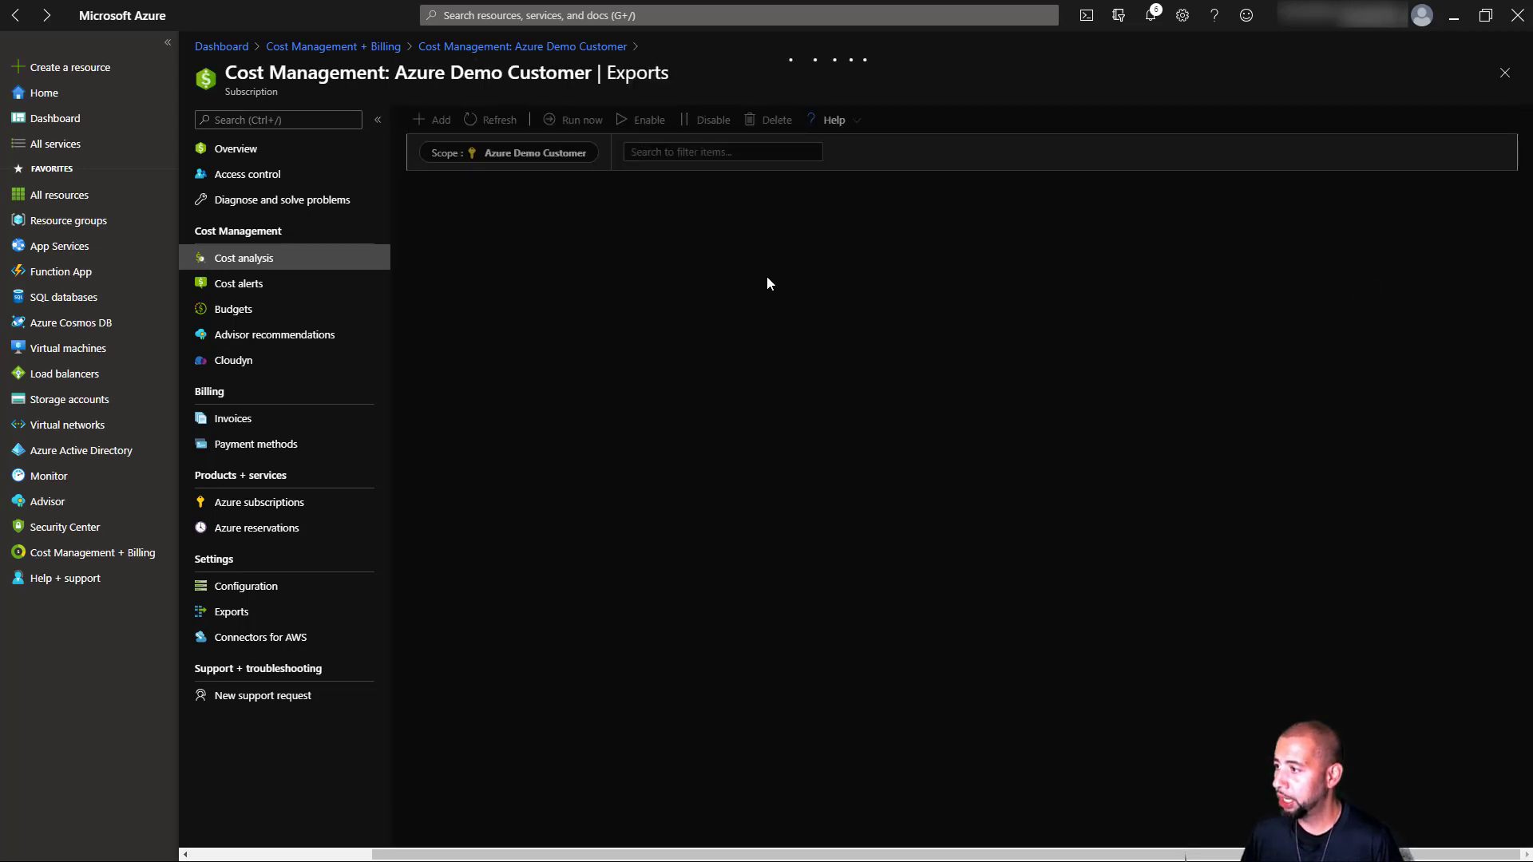
- Draft a cost export named Test using subscription Azure Demo Customer and storage account cs210032000c2662e54, and return to the cost analysis without creating it
left_click(955, 439)
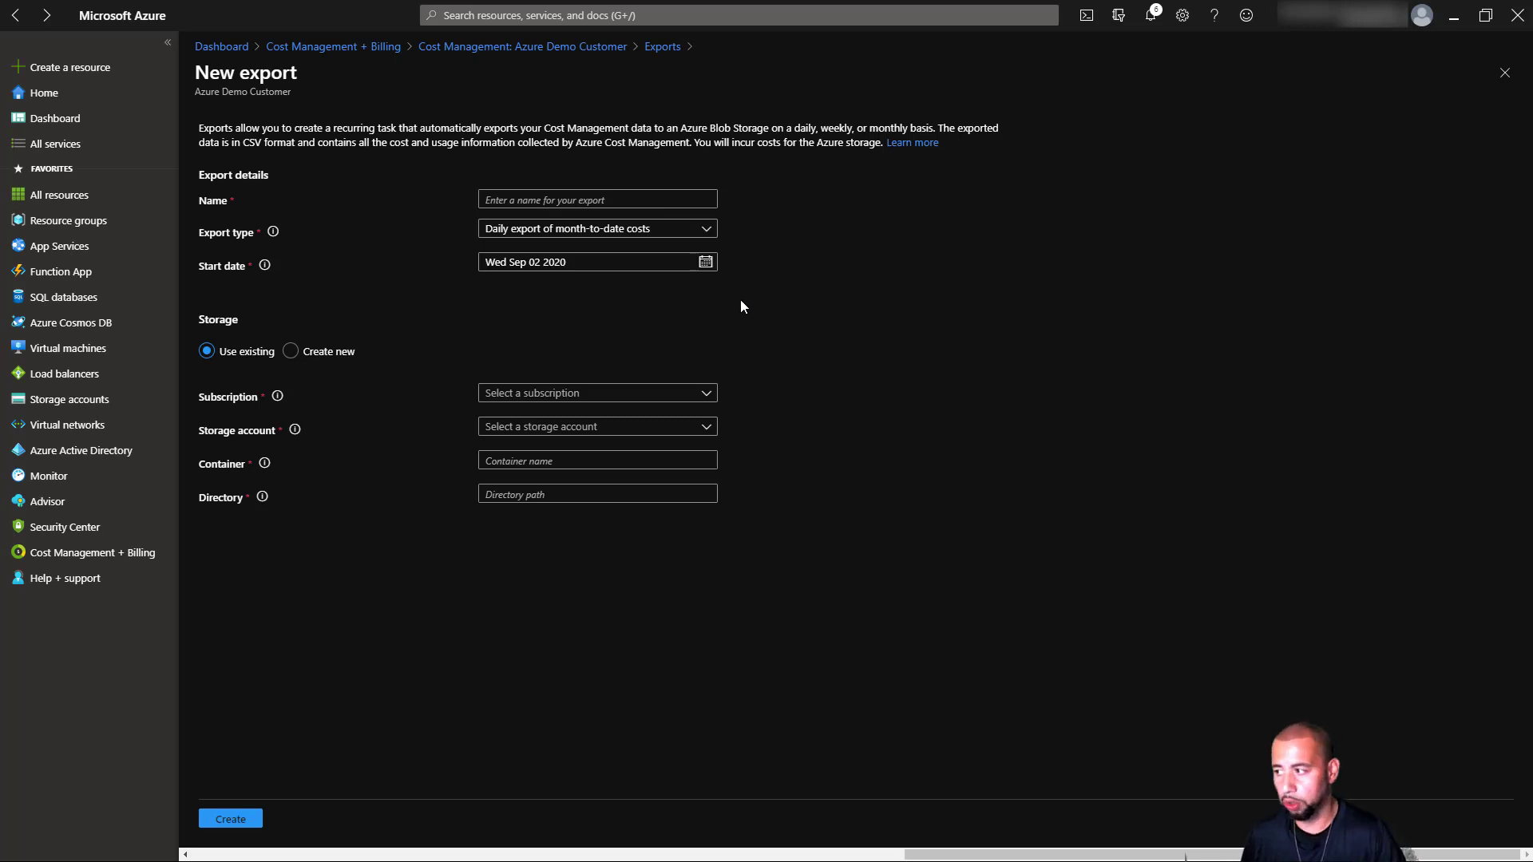
left_click(563, 194)
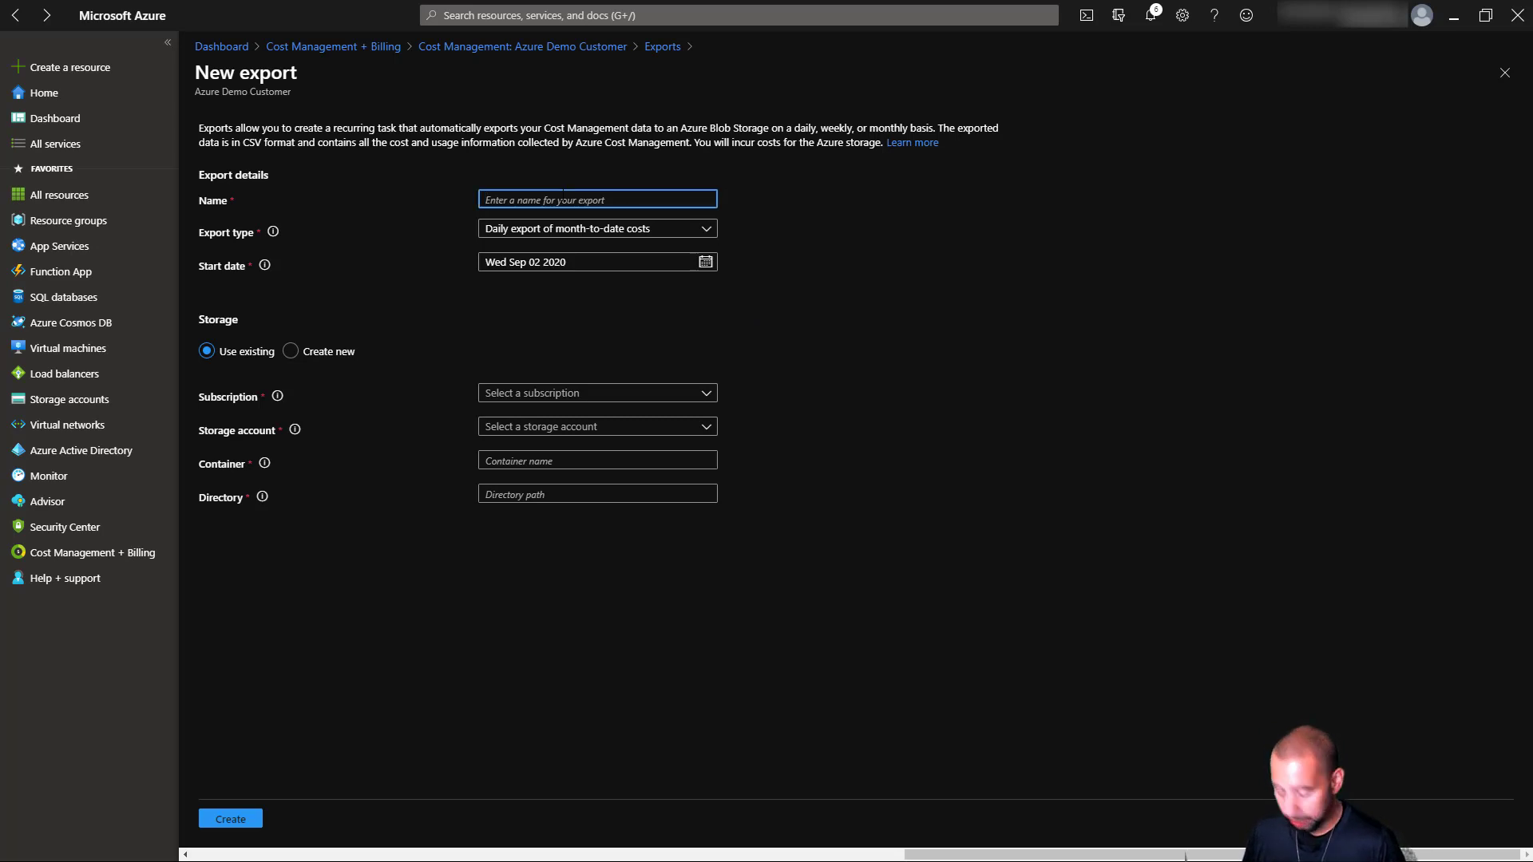
type("Test")
left_click(666, 237)
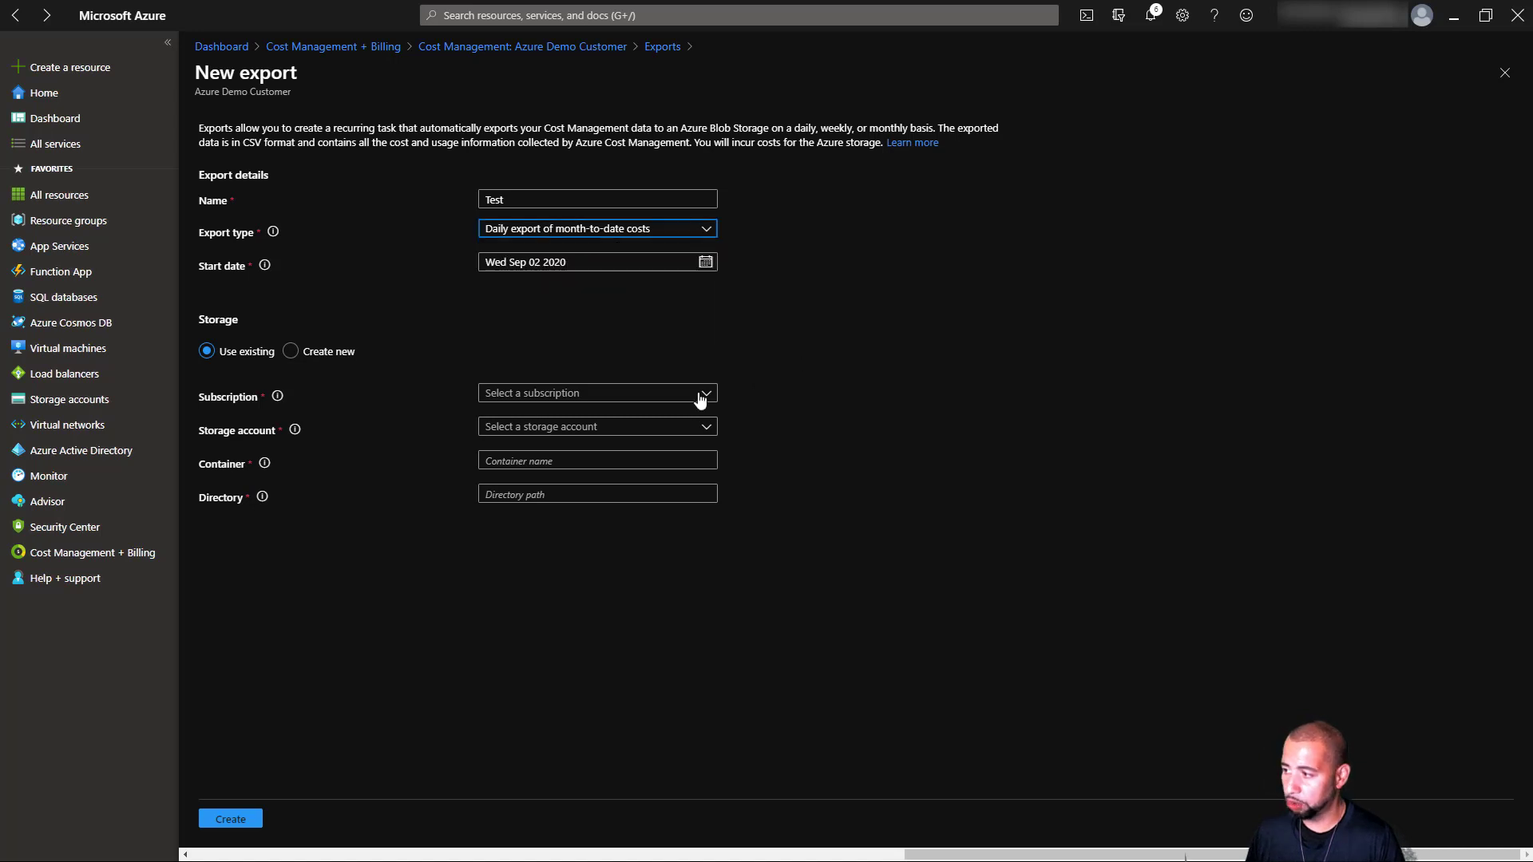
left_click(650, 398)
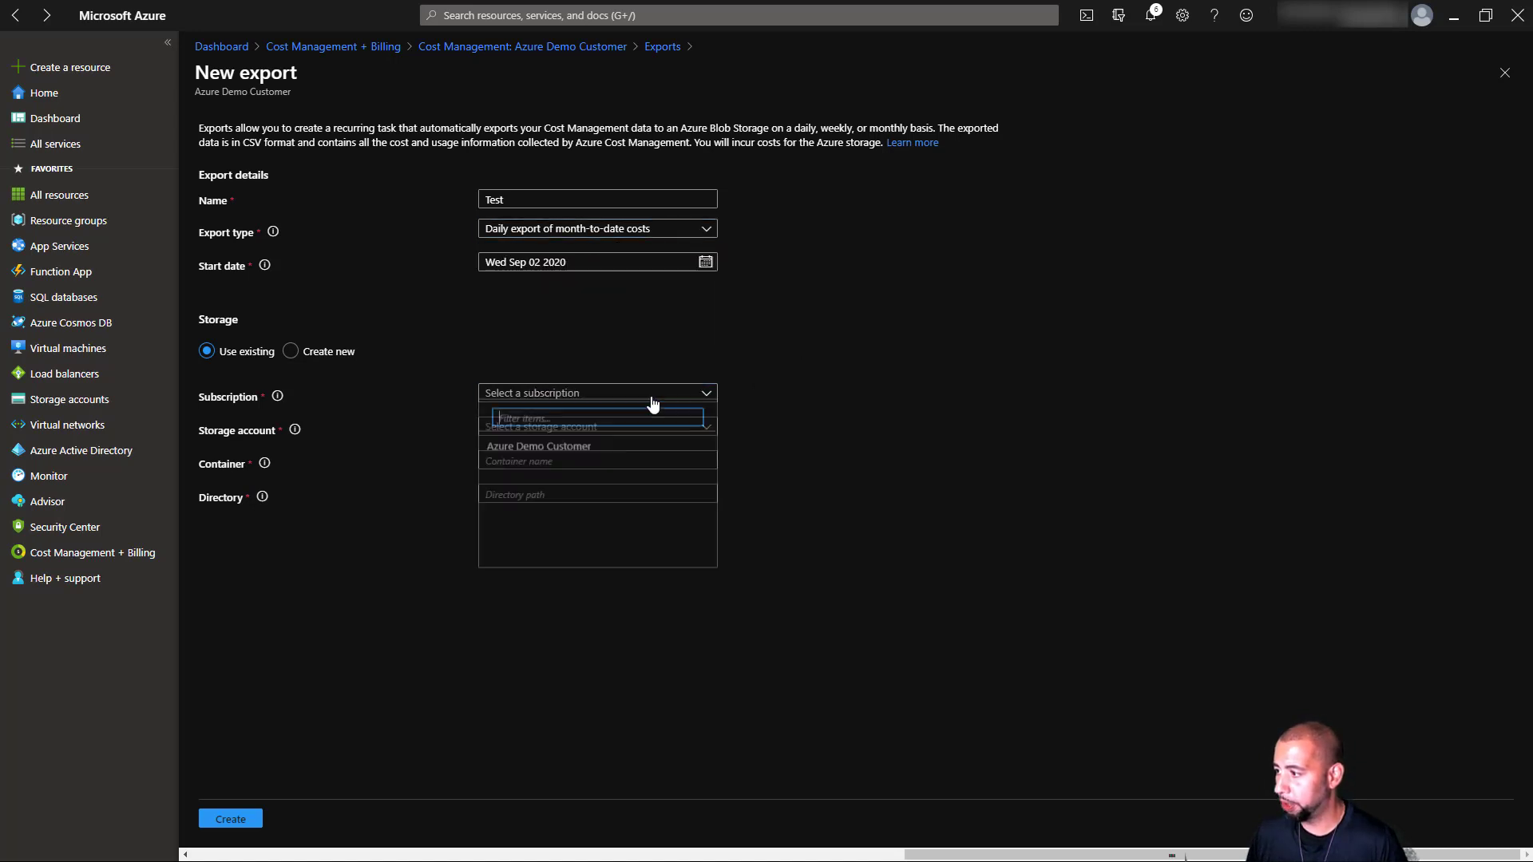
left_click(552, 451)
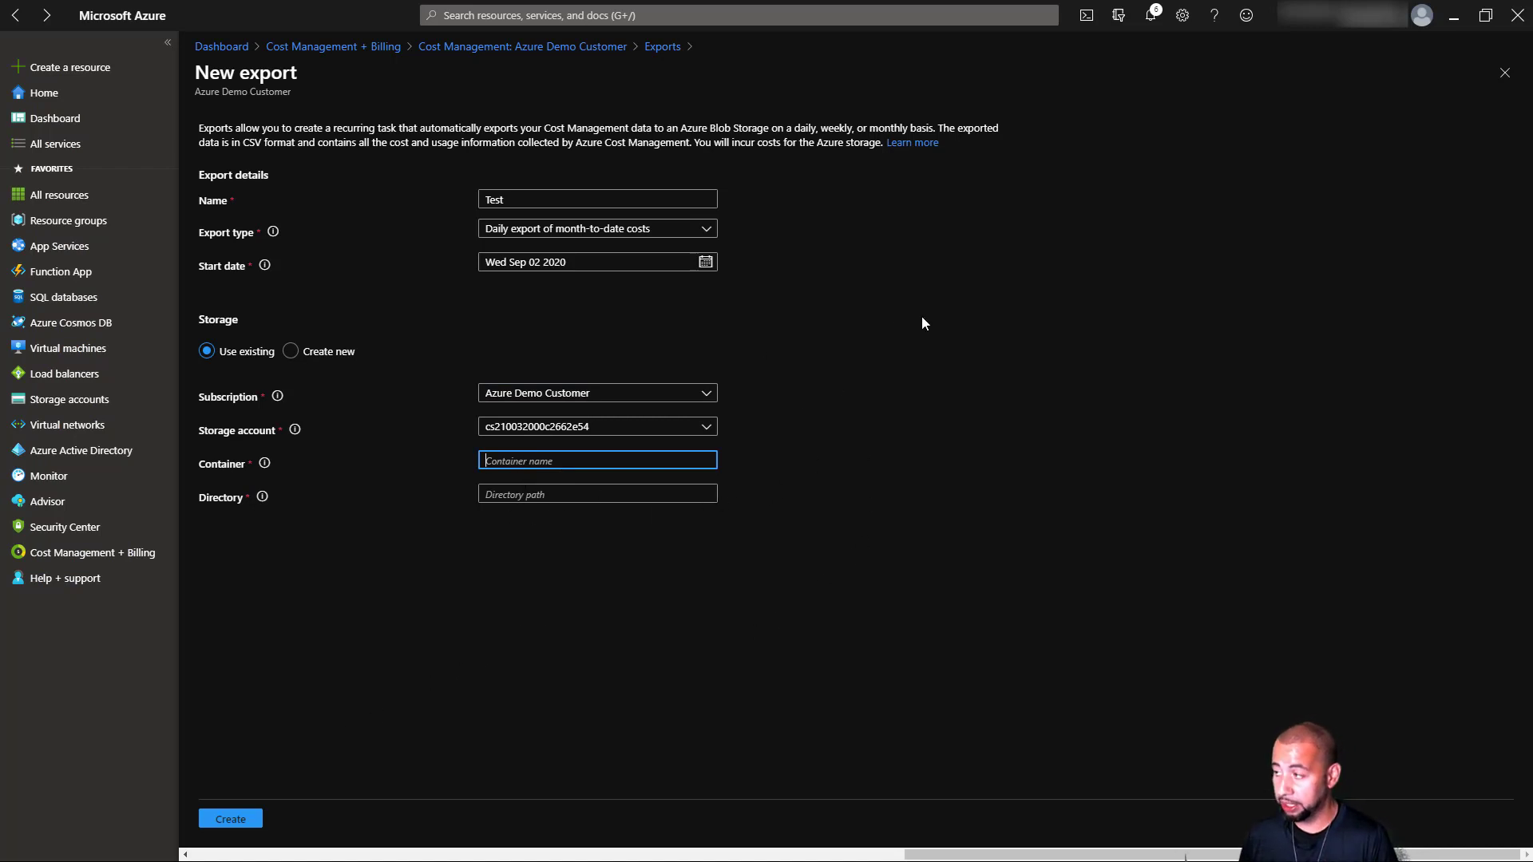
left_click(578, 50)
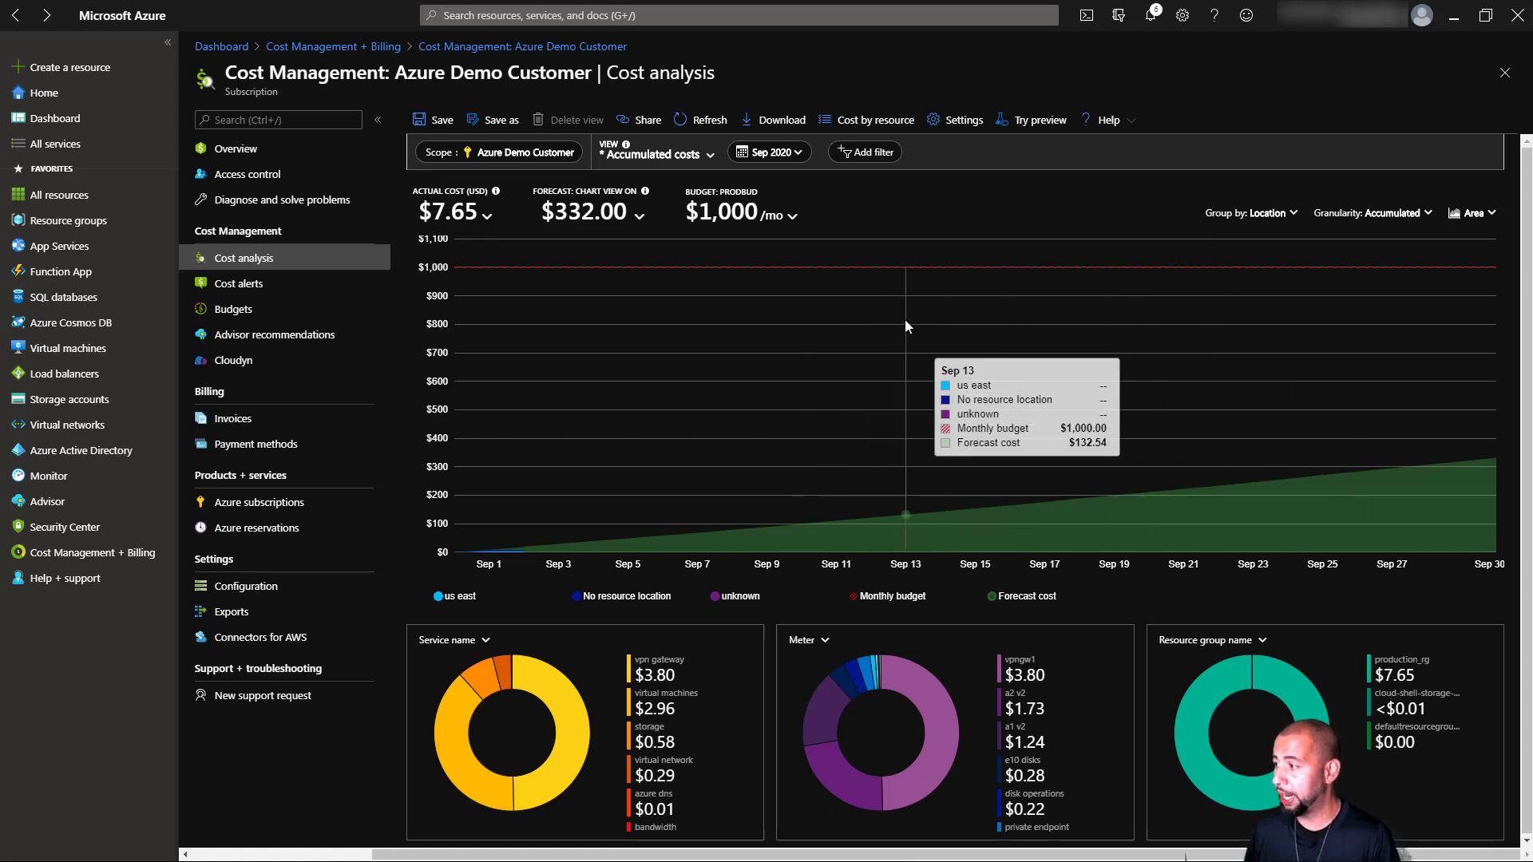
- Examine the costs in the built-in Cost by resource view and the August meter charges in the Invoice details view
left_click(708, 157)
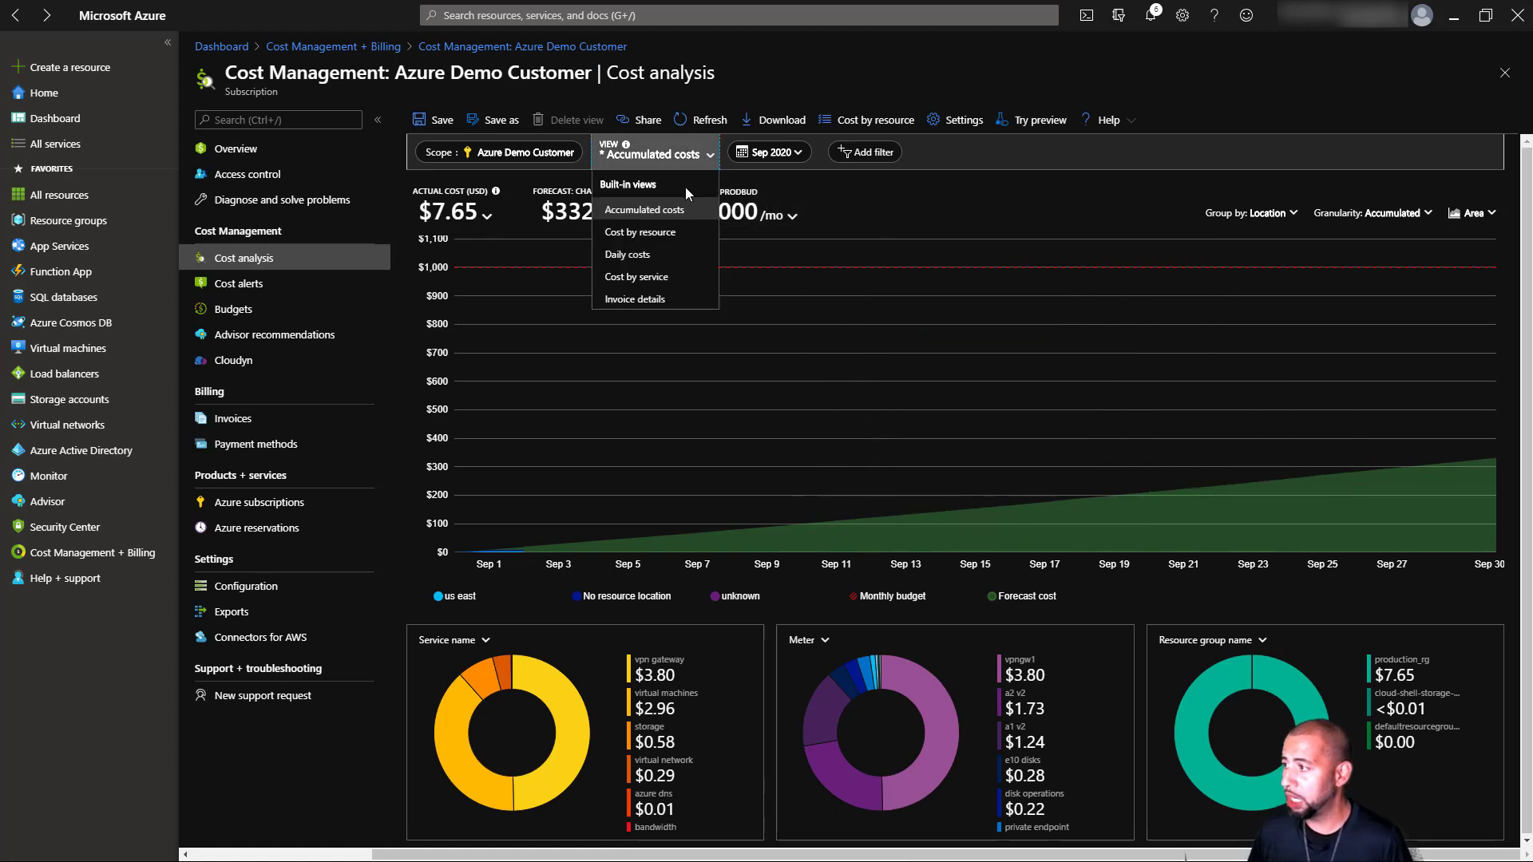
left_click(669, 236)
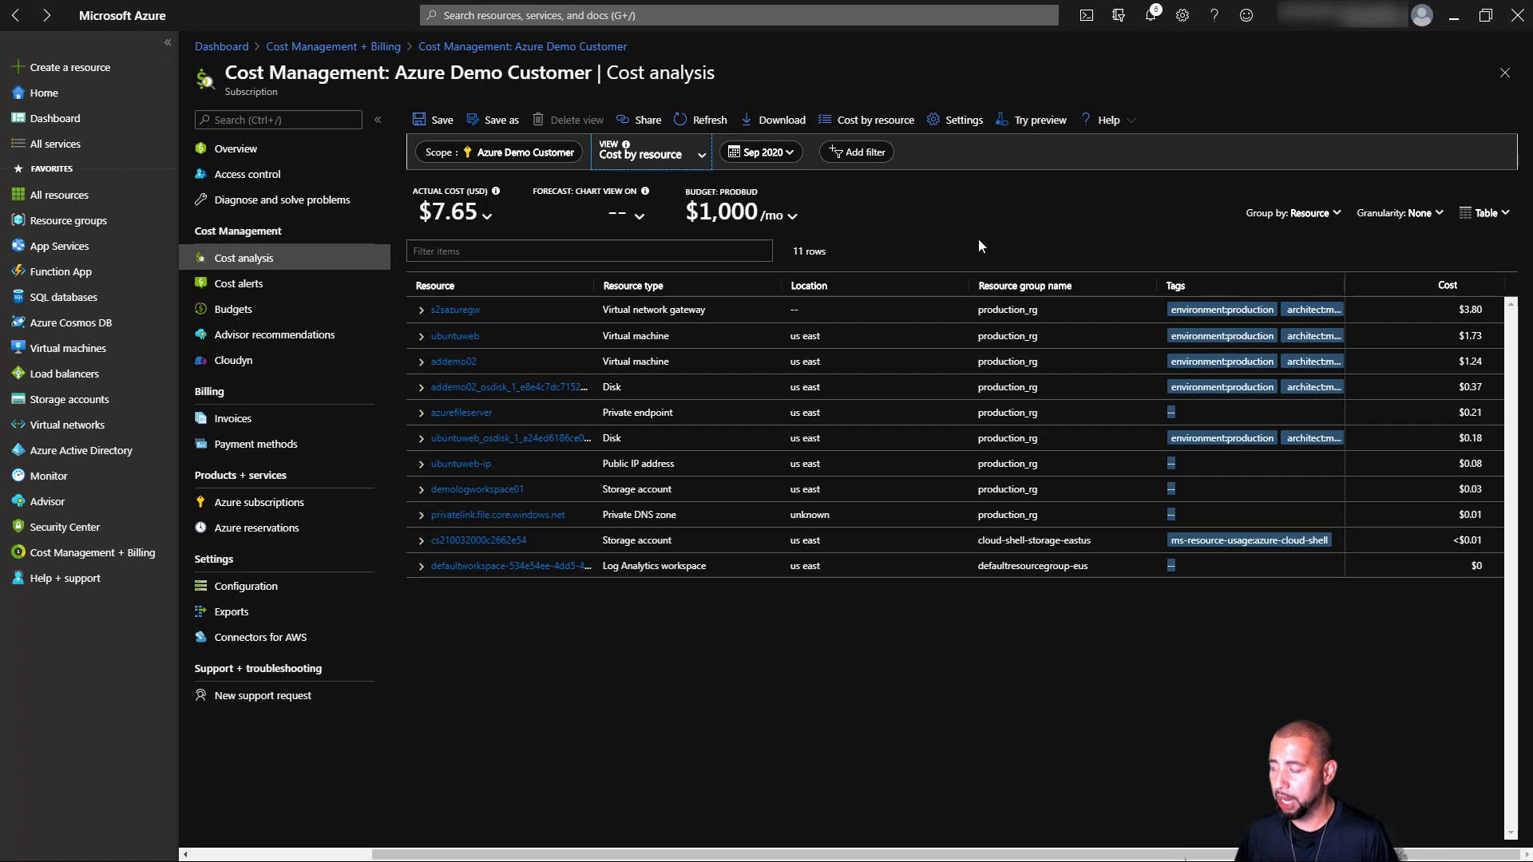
left_click(698, 155)
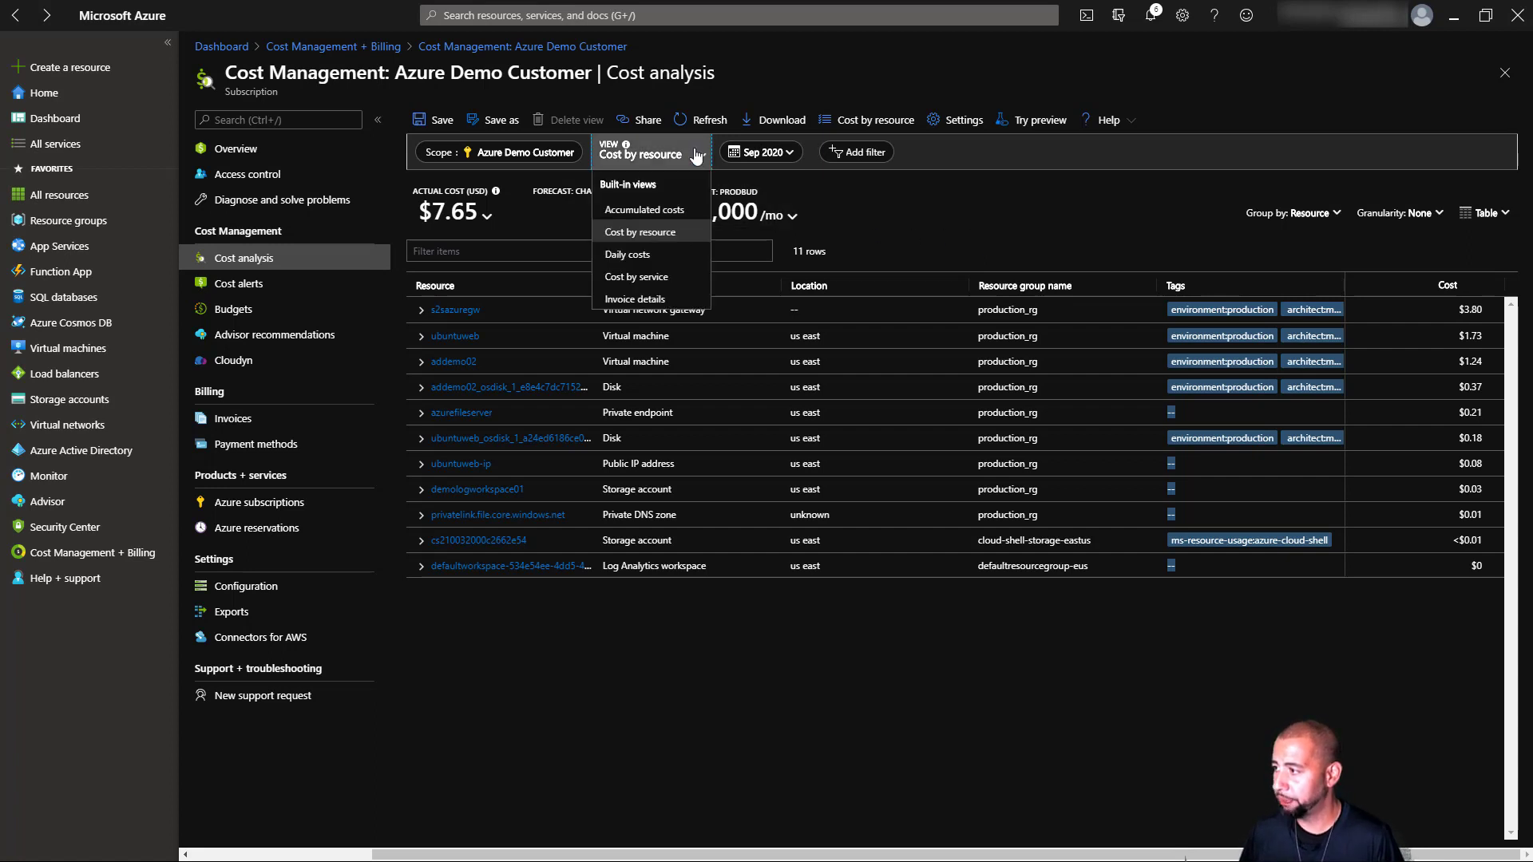
left_click(671, 301)
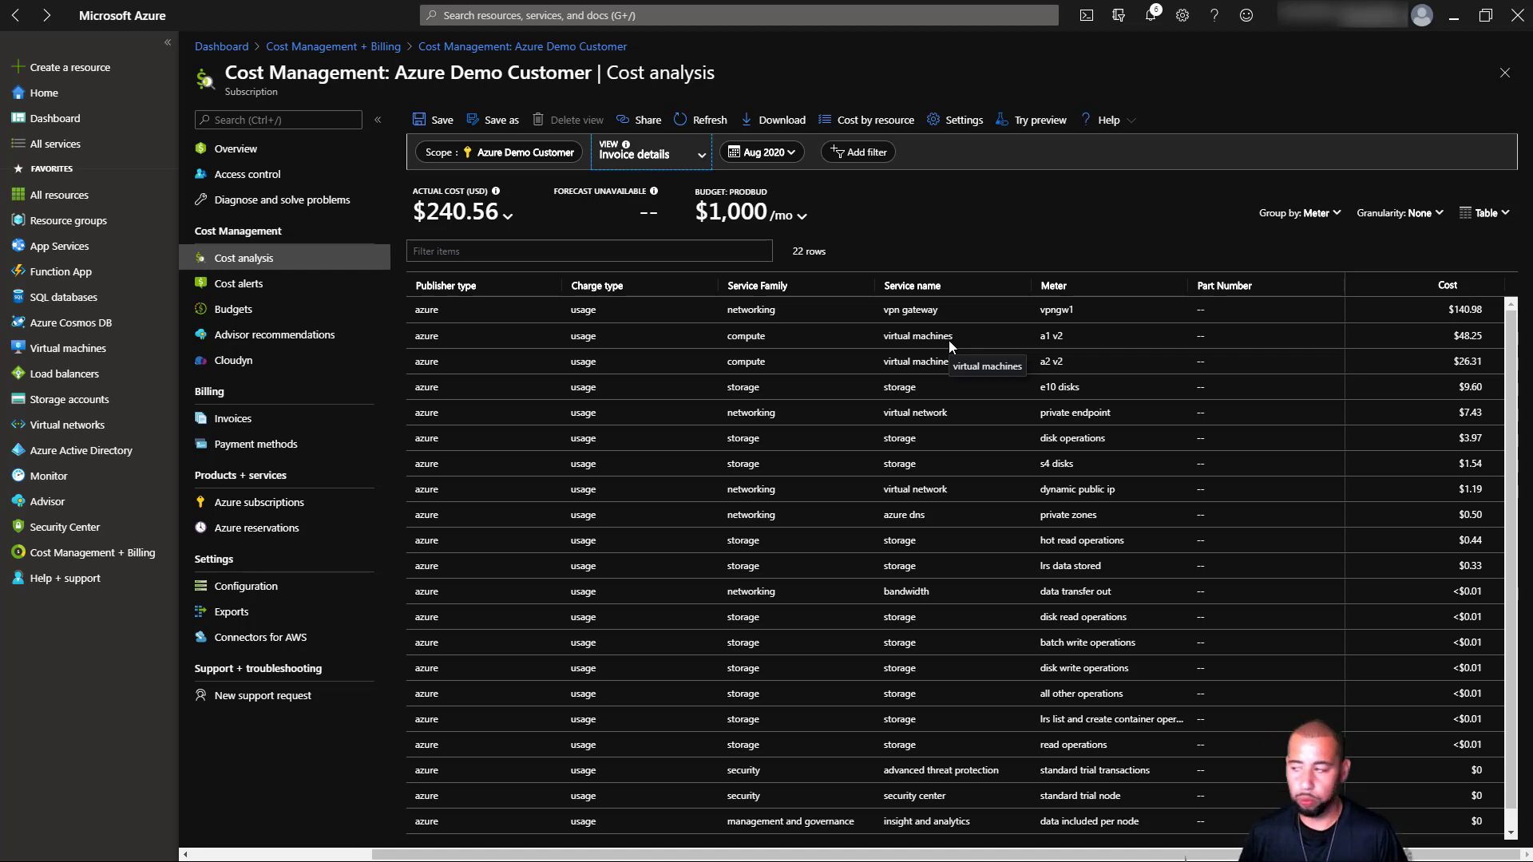
scroll(943, 599, "down", 1)
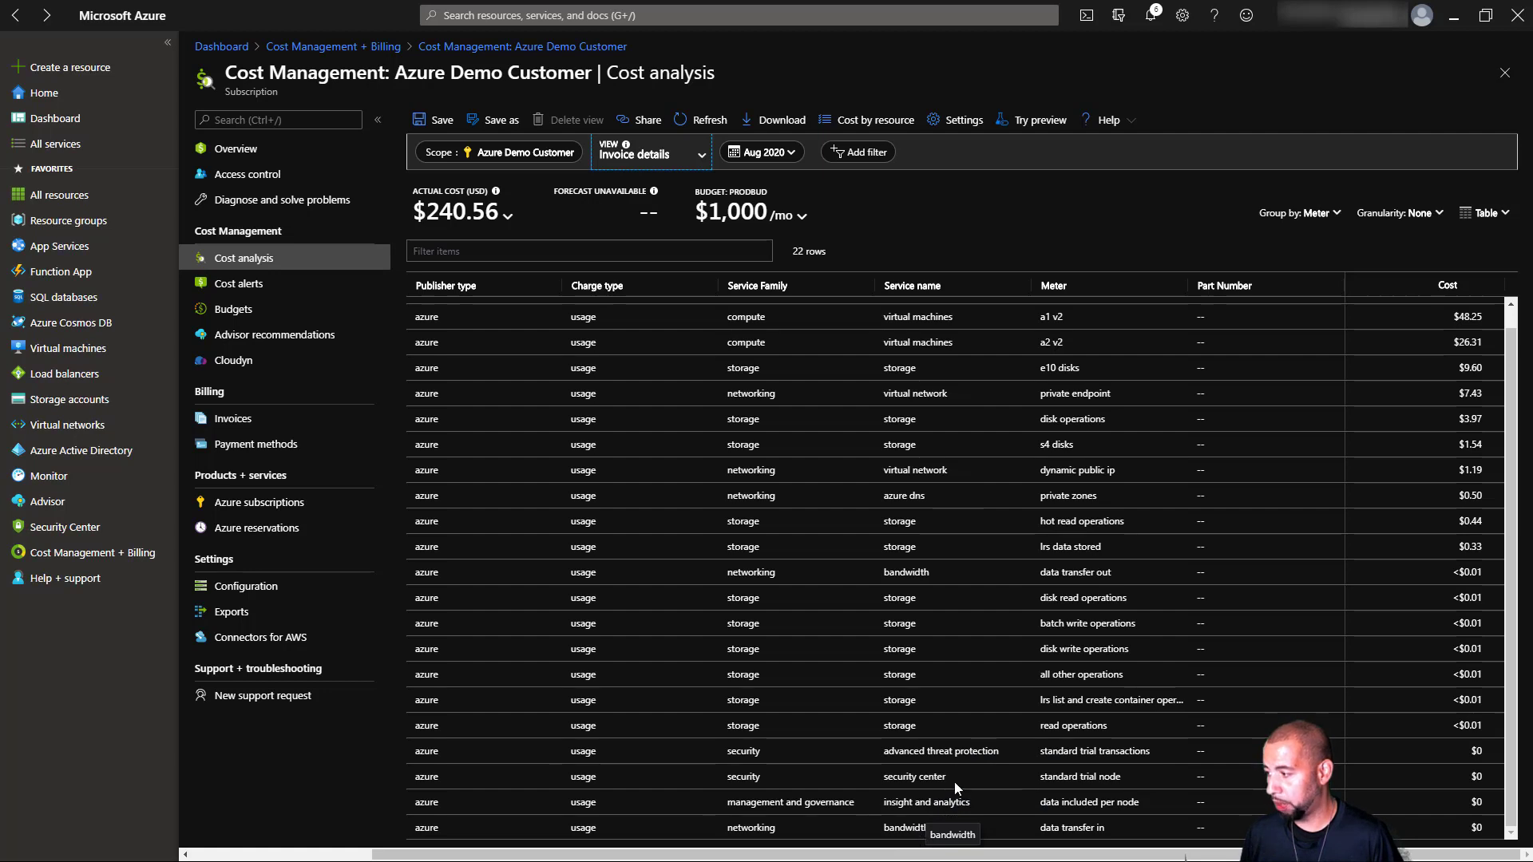
scroll(985, 677, "up", 1)
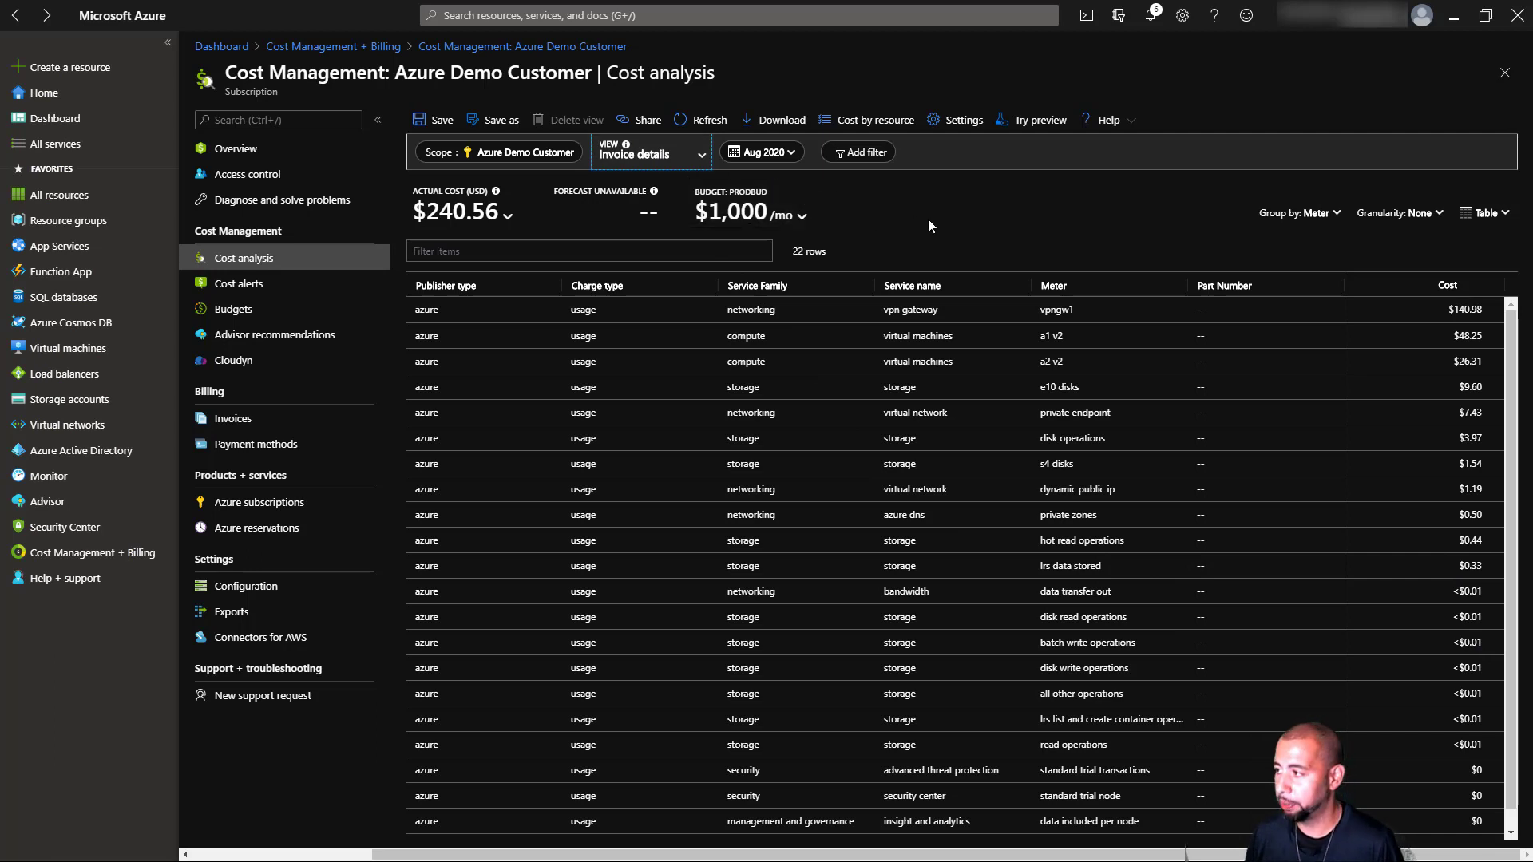
- Switch the cost analysis to the built-in Daily costs view and check the available date ranges
left_click(700, 159)
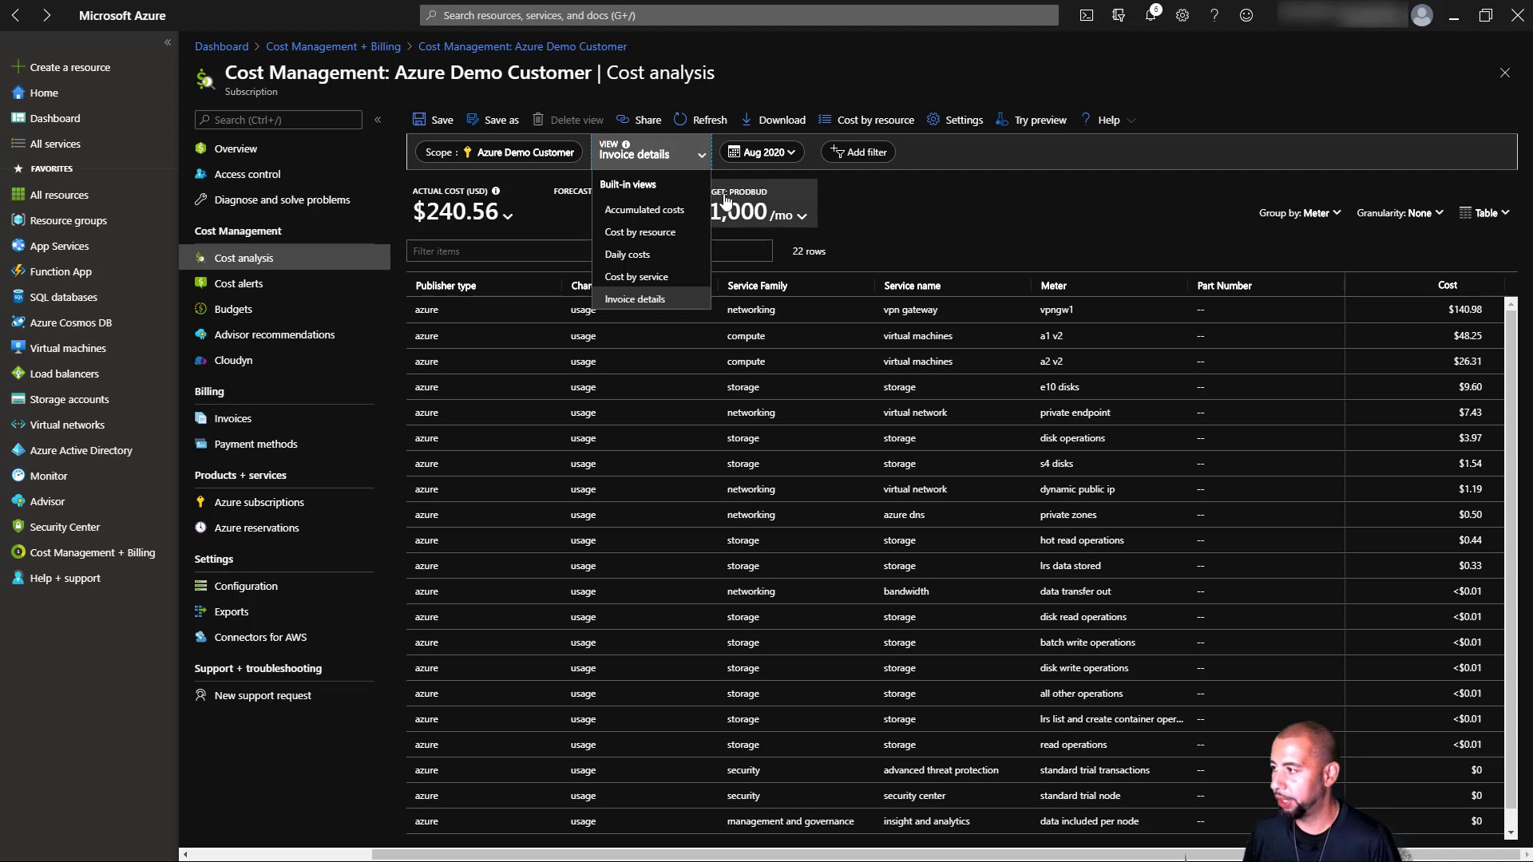
left_click(635, 255)
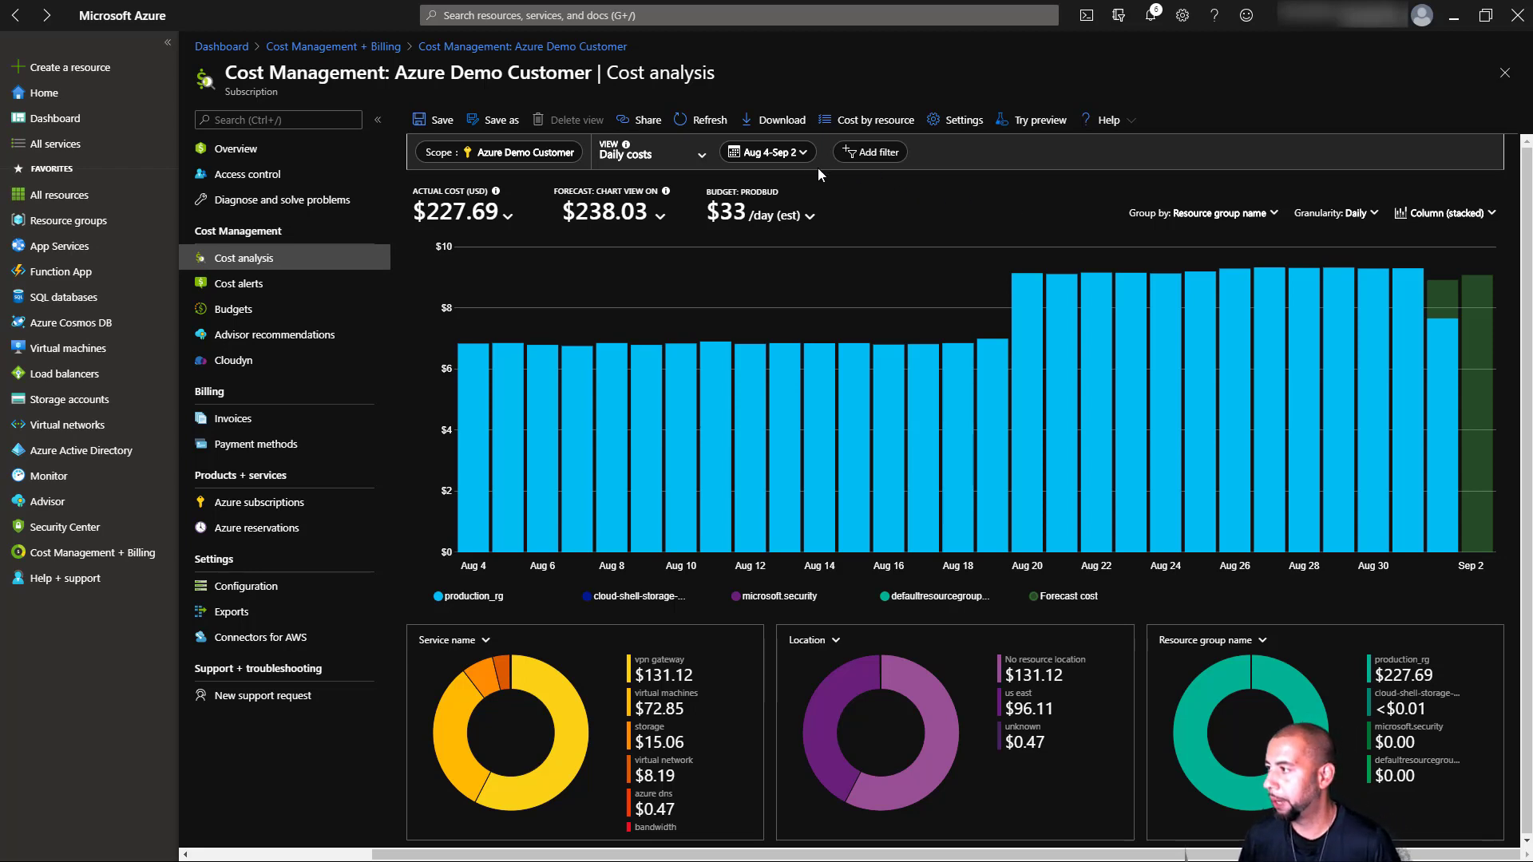
left_click(801, 153)
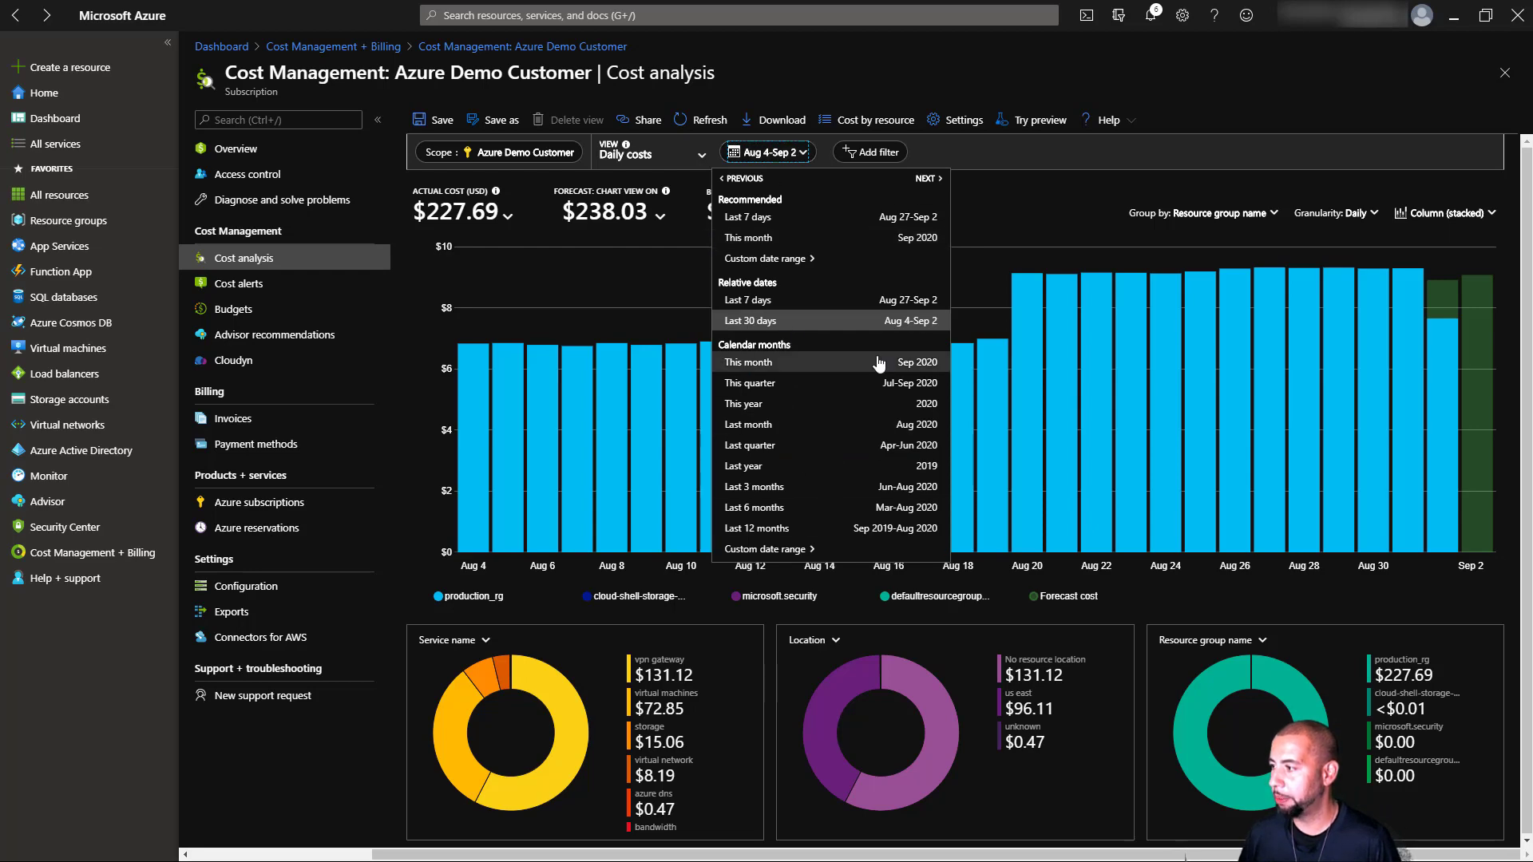
left_click(801, 153)
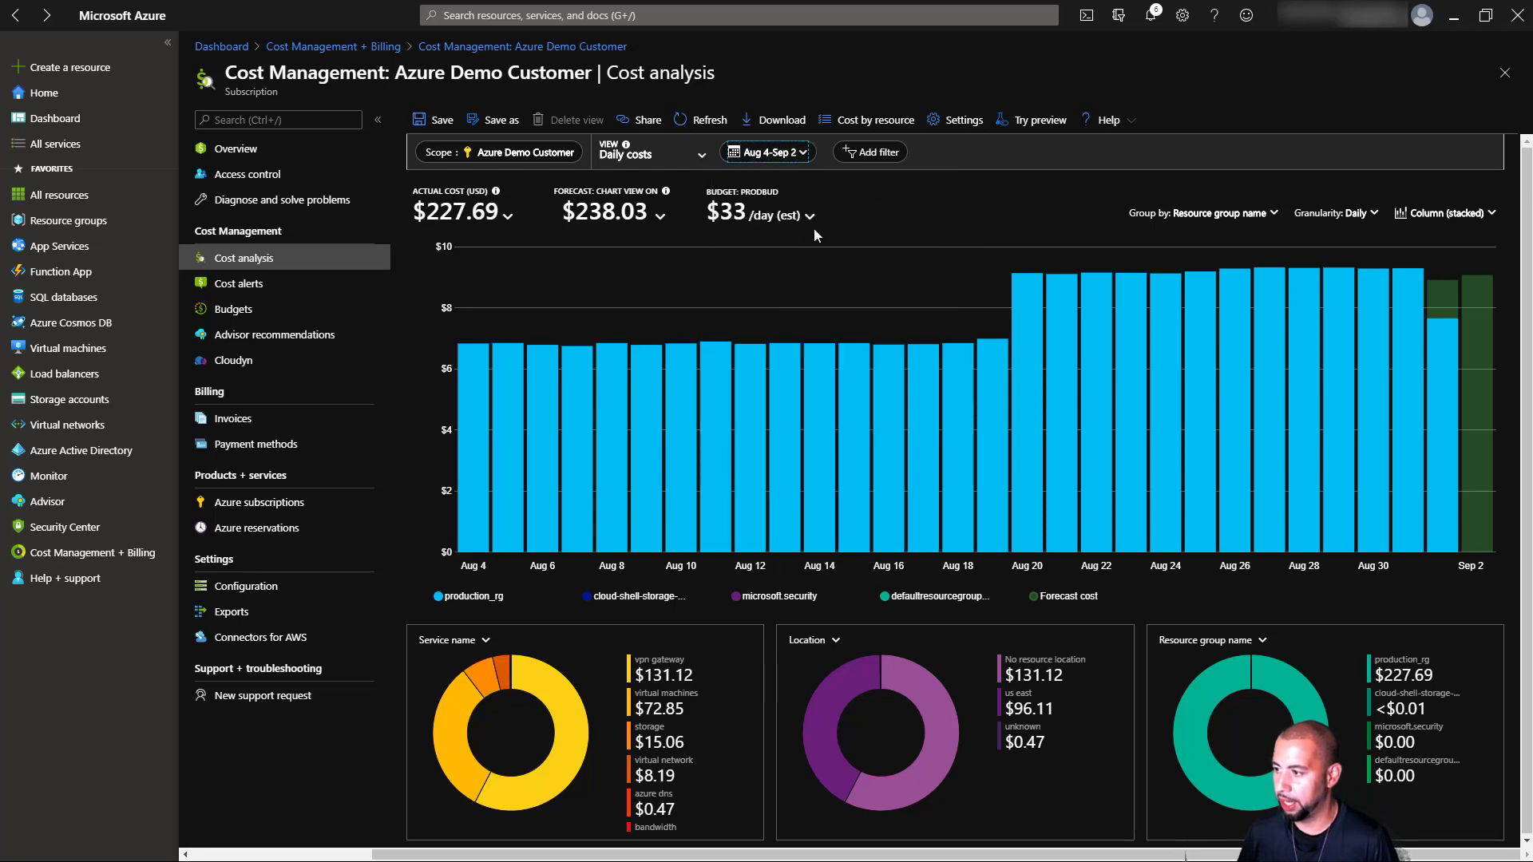
- Review the ProdBud budget's summary and alert conditions, and return to the subscription's budget list
left_click(231, 149)
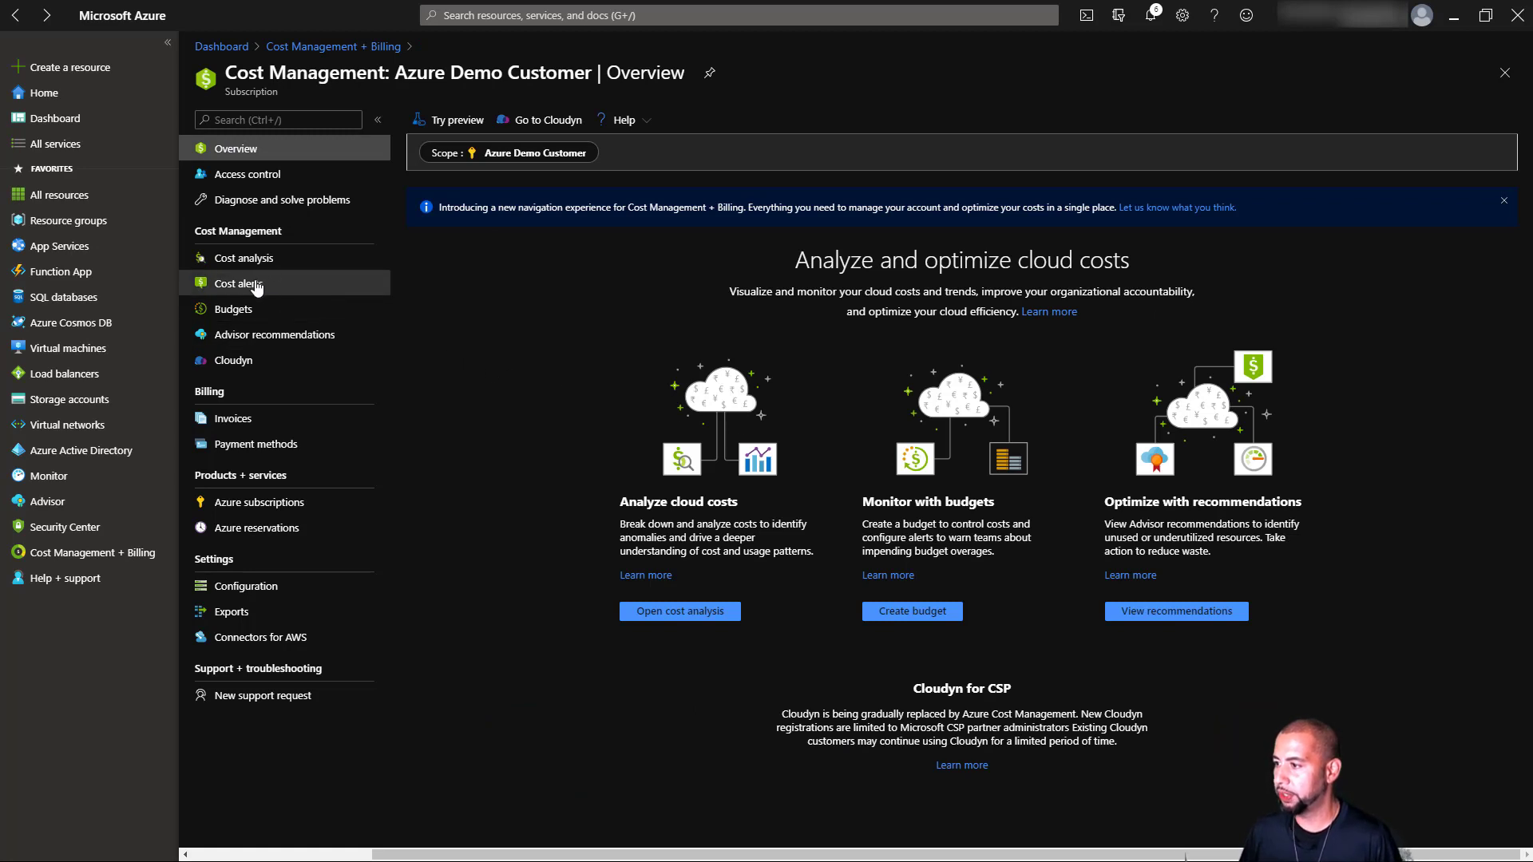
left_click(290, 318)
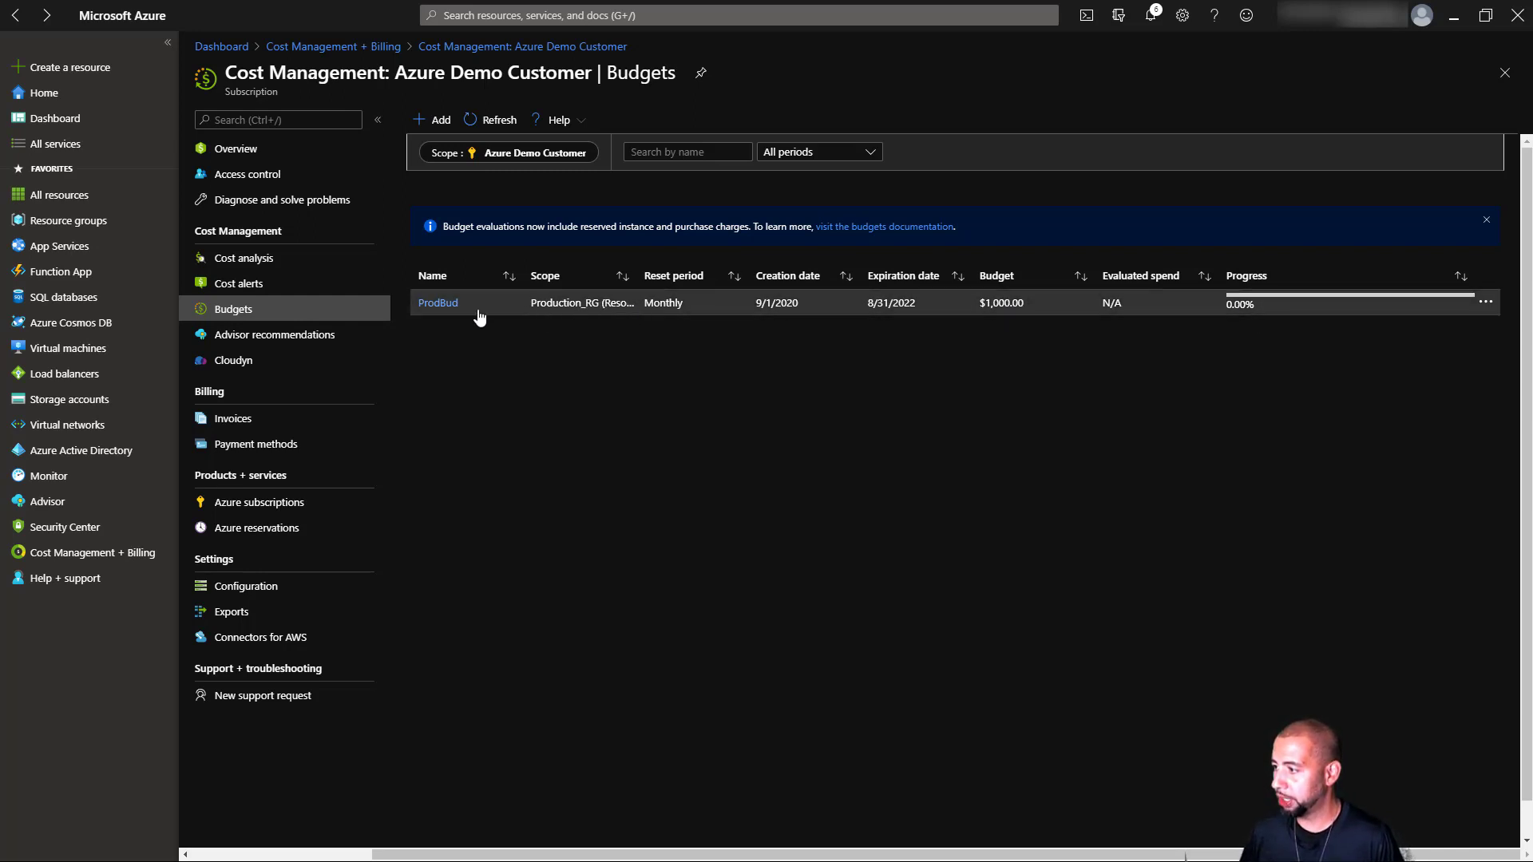
left_click(436, 304)
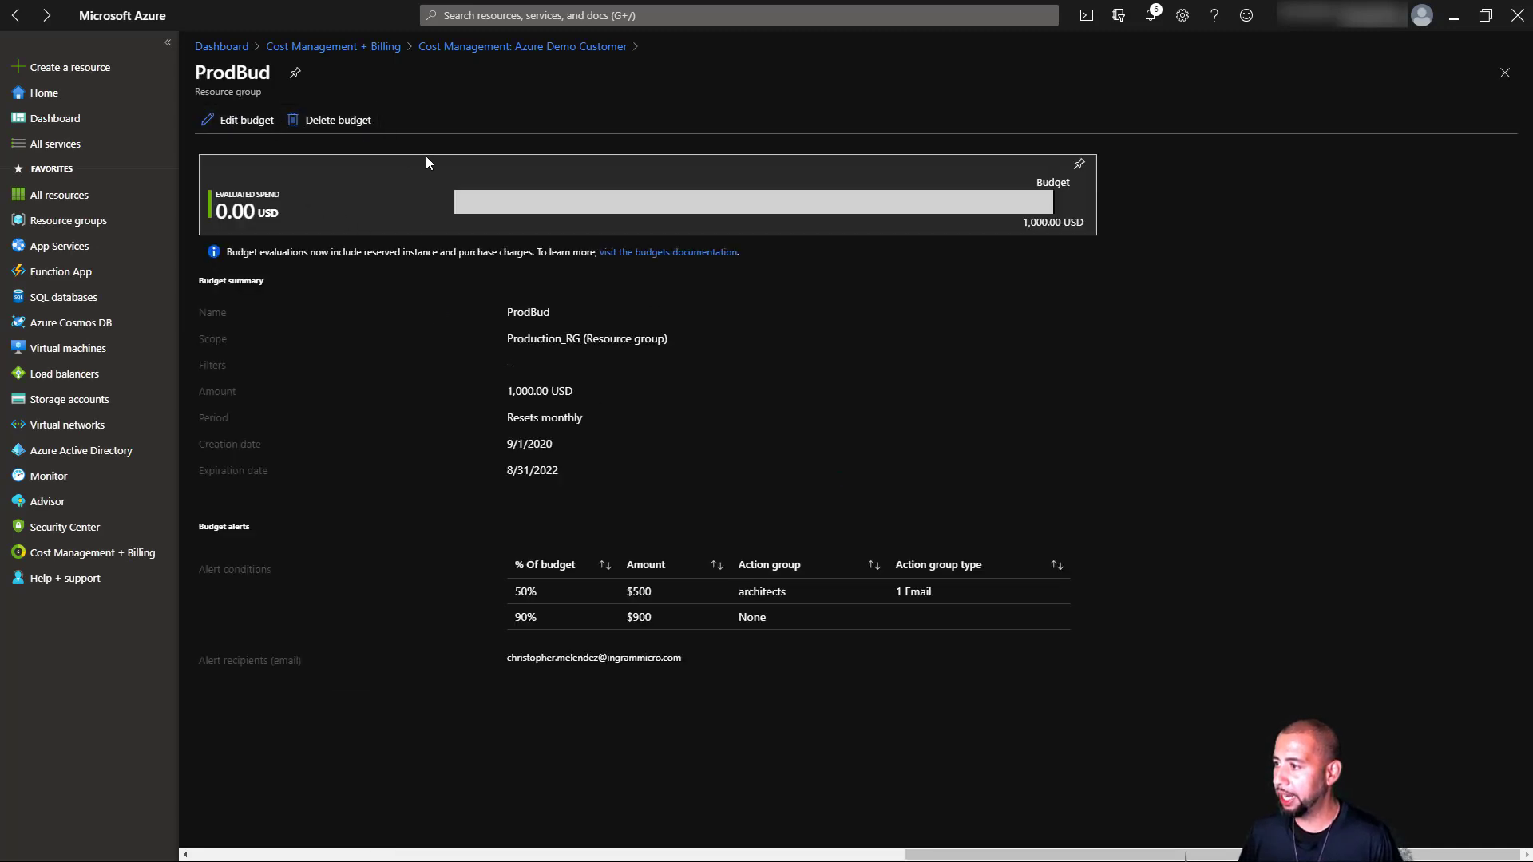
left_click(559, 49)
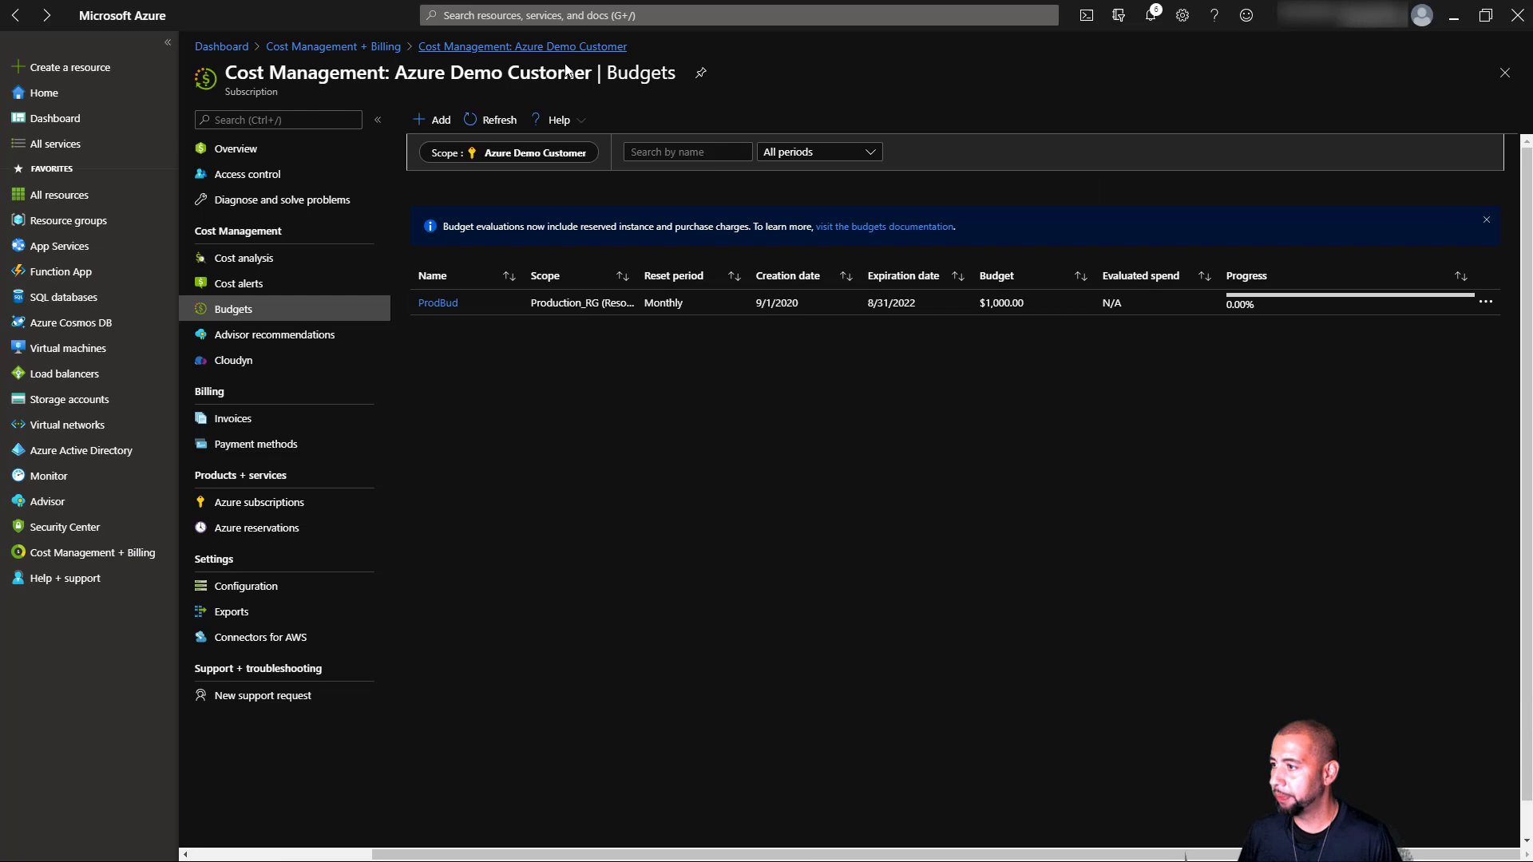
- Start a new budget and change its scope to the Production_RG resource group in Azure Demo Customer
left_click(440, 121)
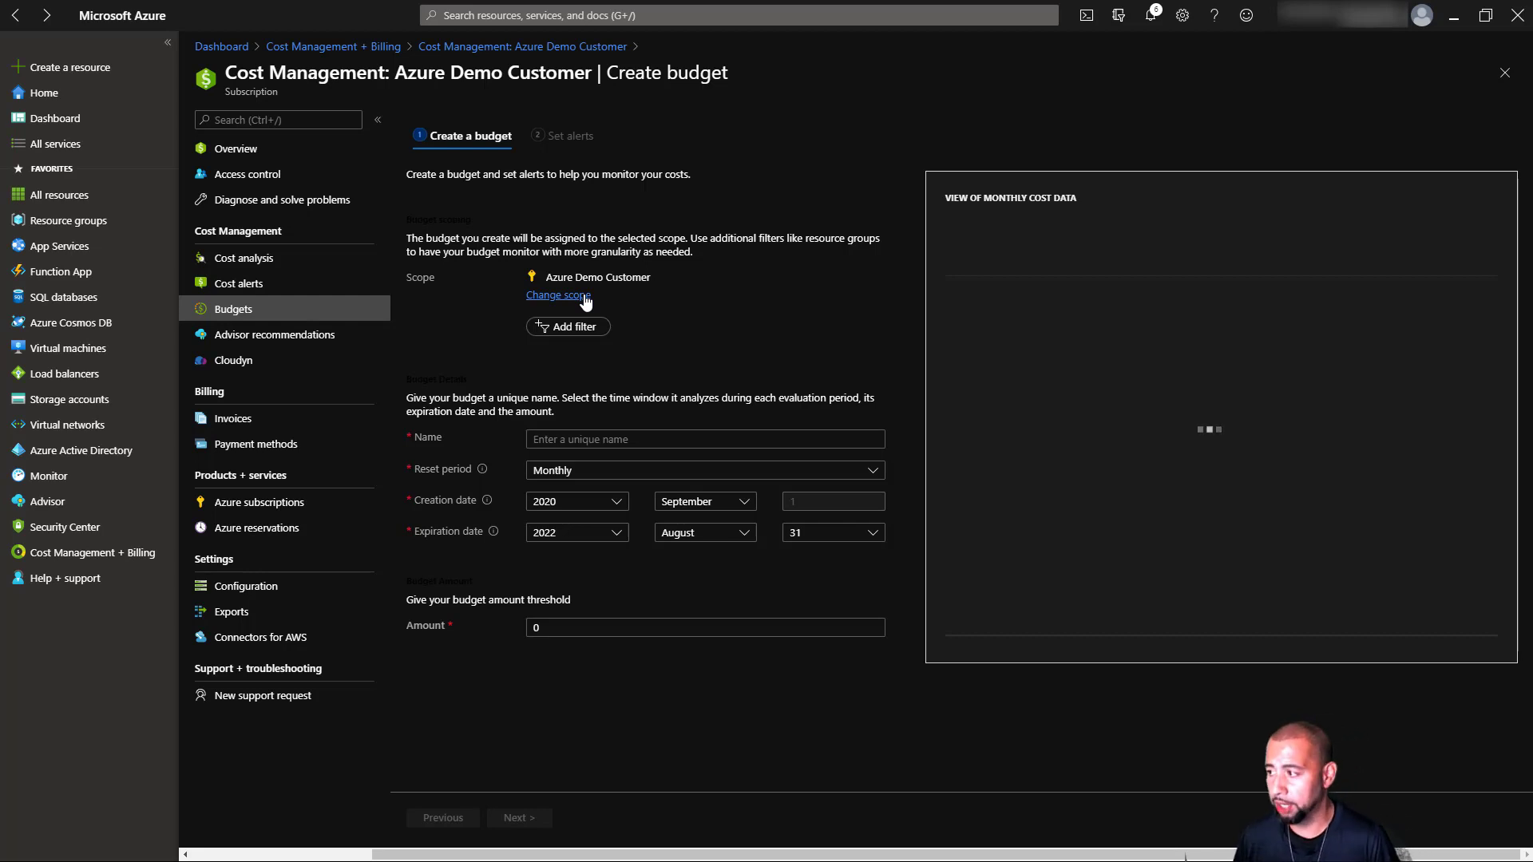
left_click(583, 297)
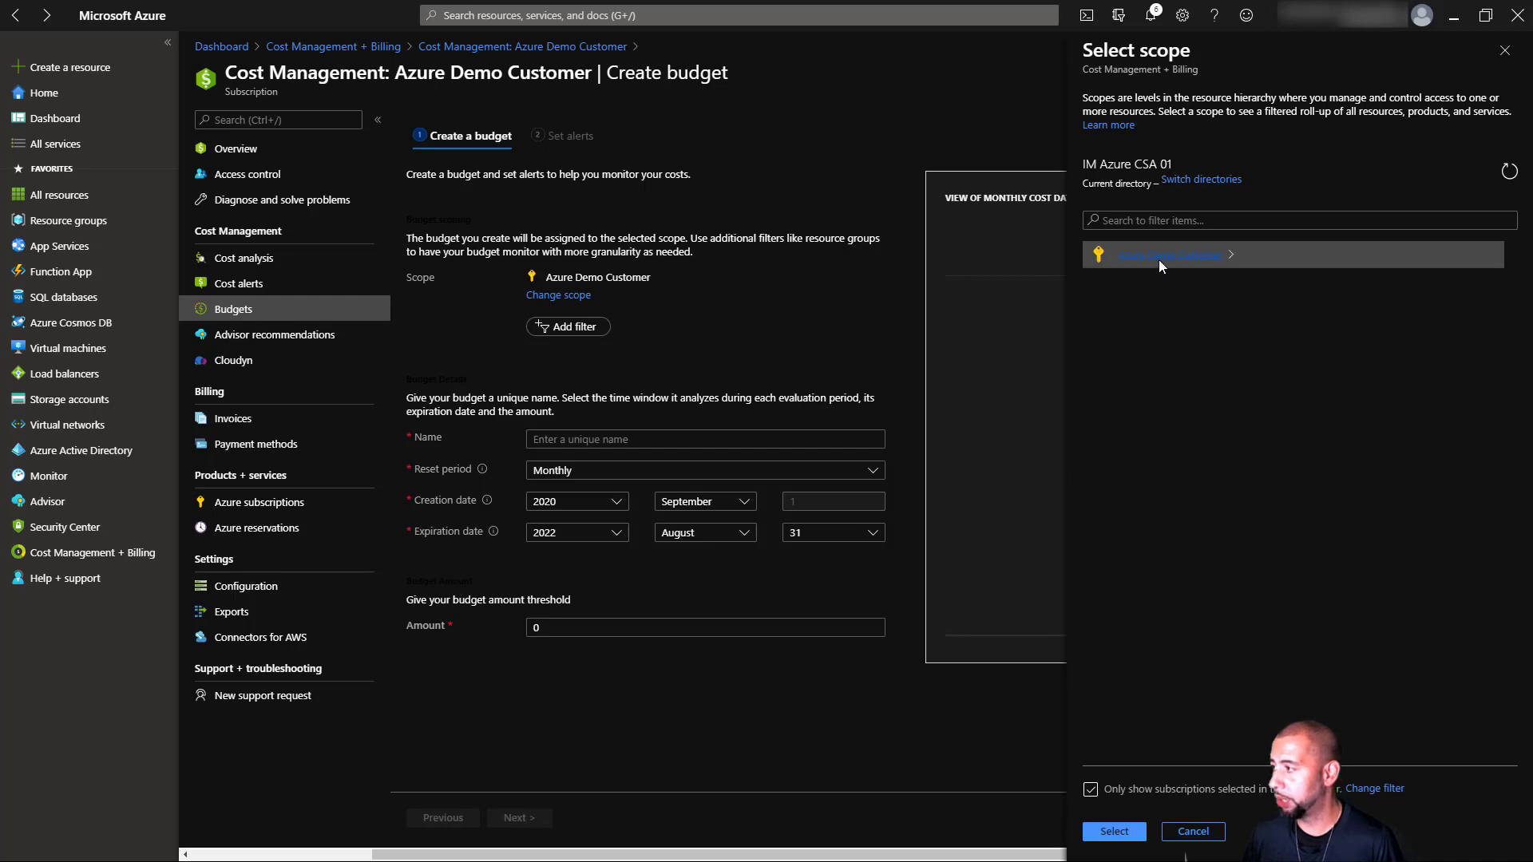
left_click(1159, 260)
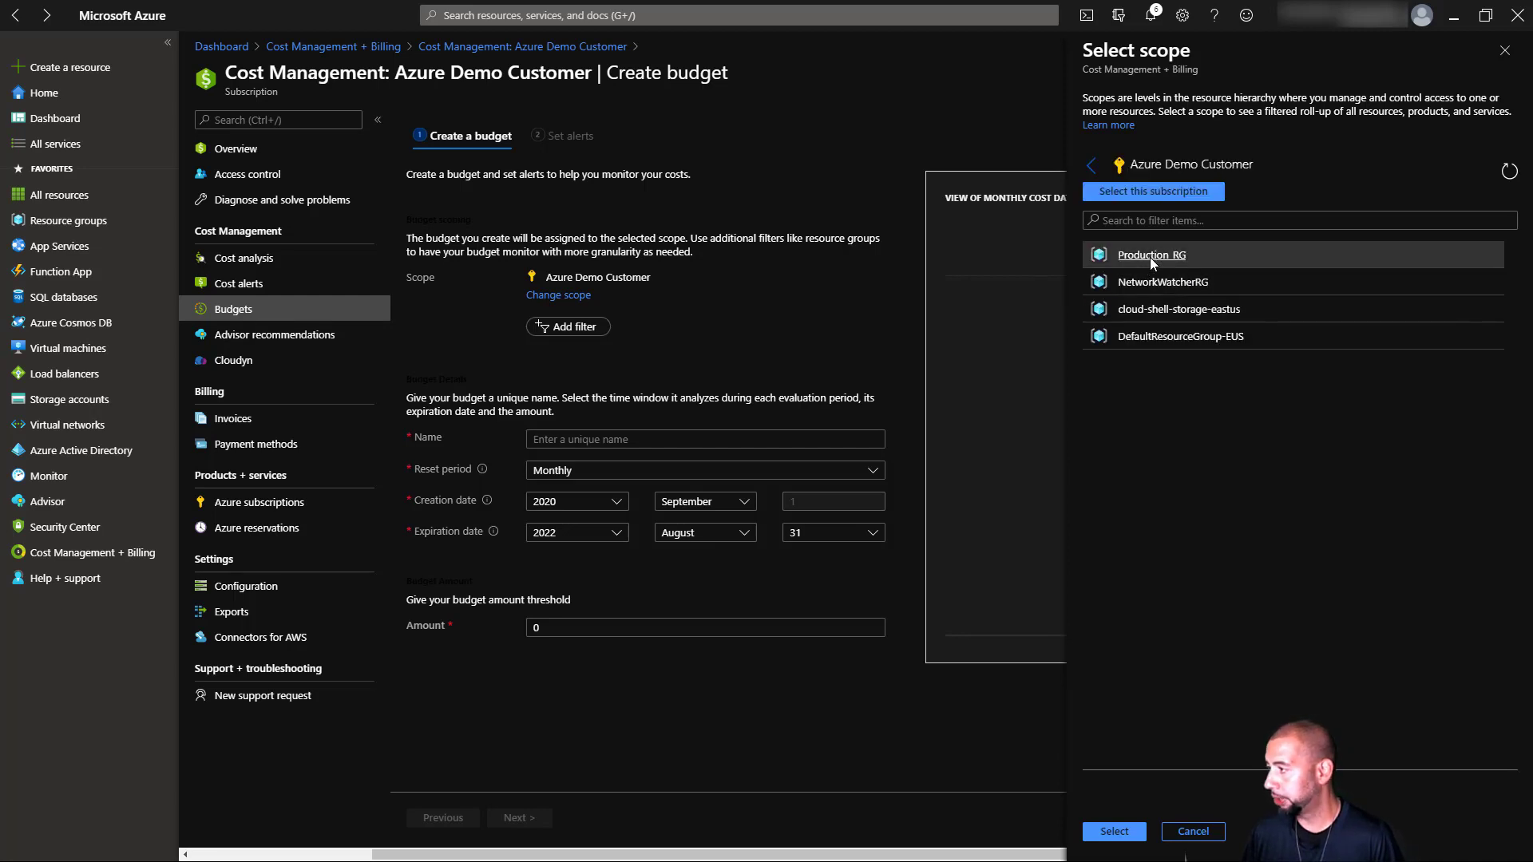
left_click(1158, 251)
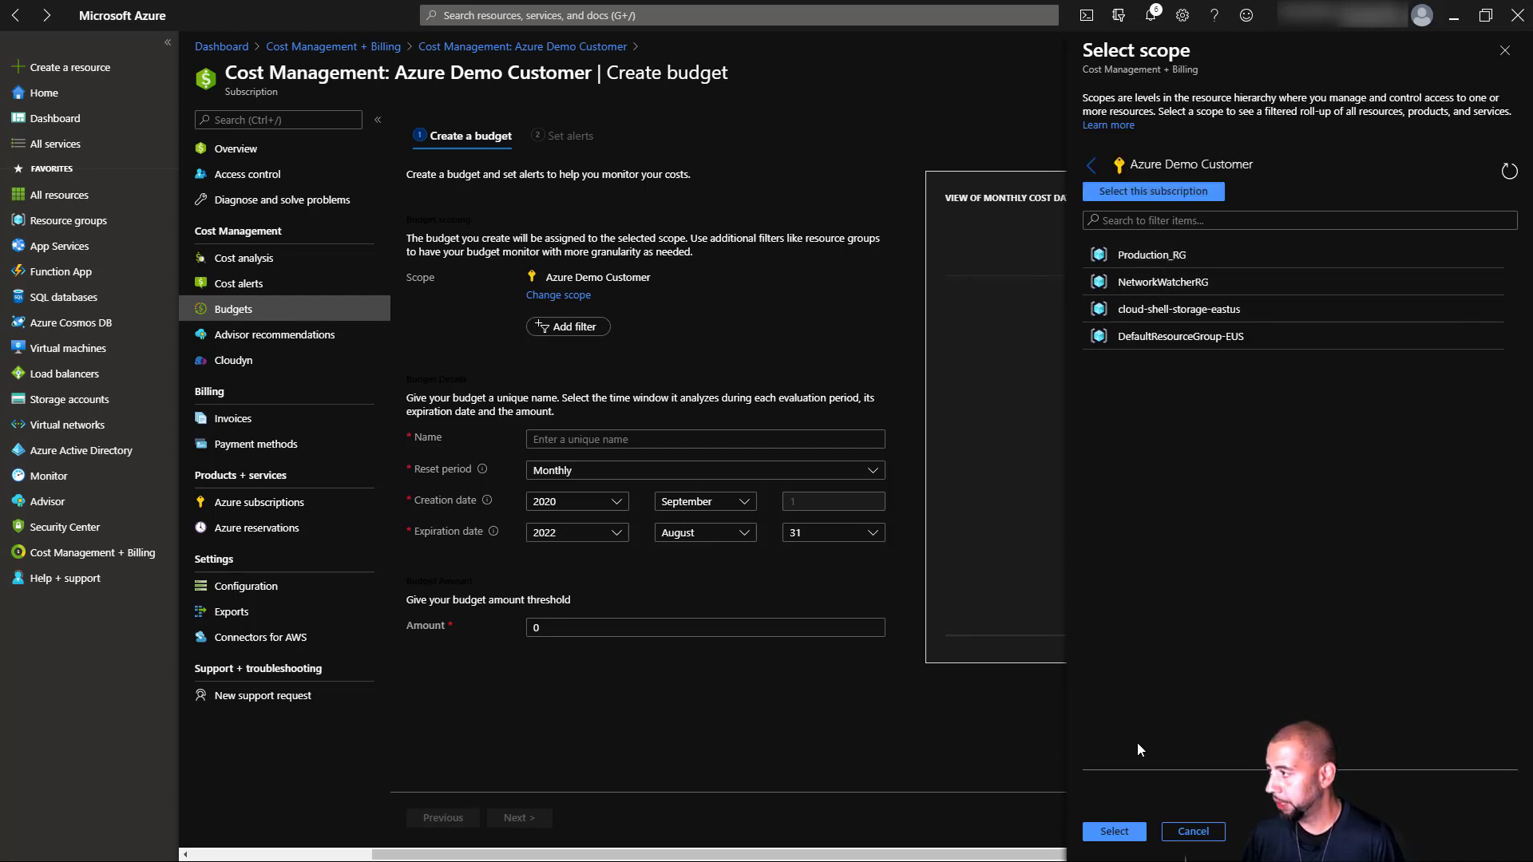
left_click(1115, 832)
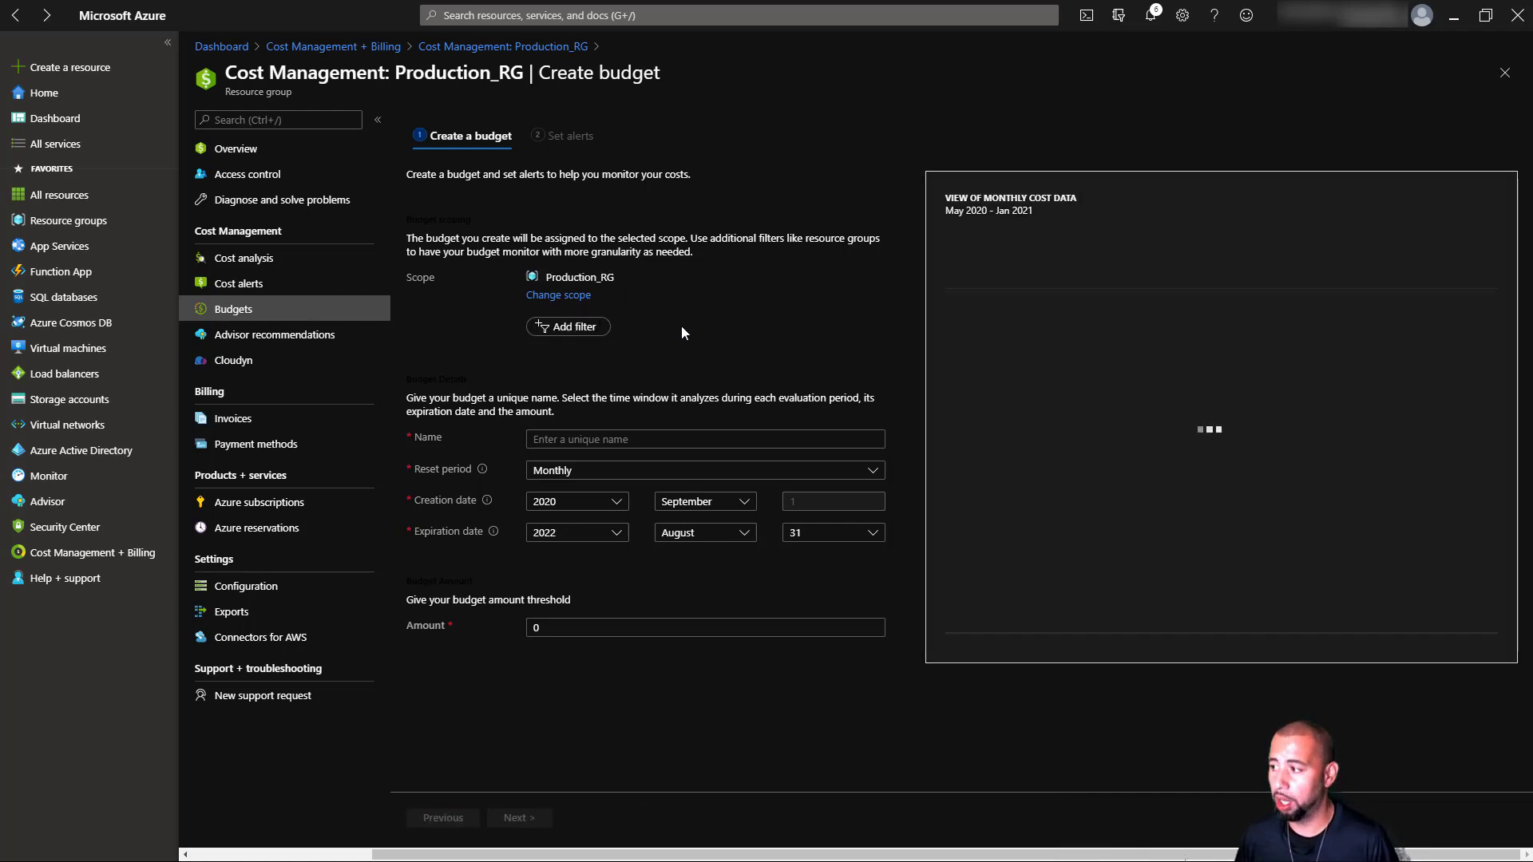
- Name the Production_RG budget Test and check the reset period choices, keeping Monthly
left_click(645, 439)
type("Test")
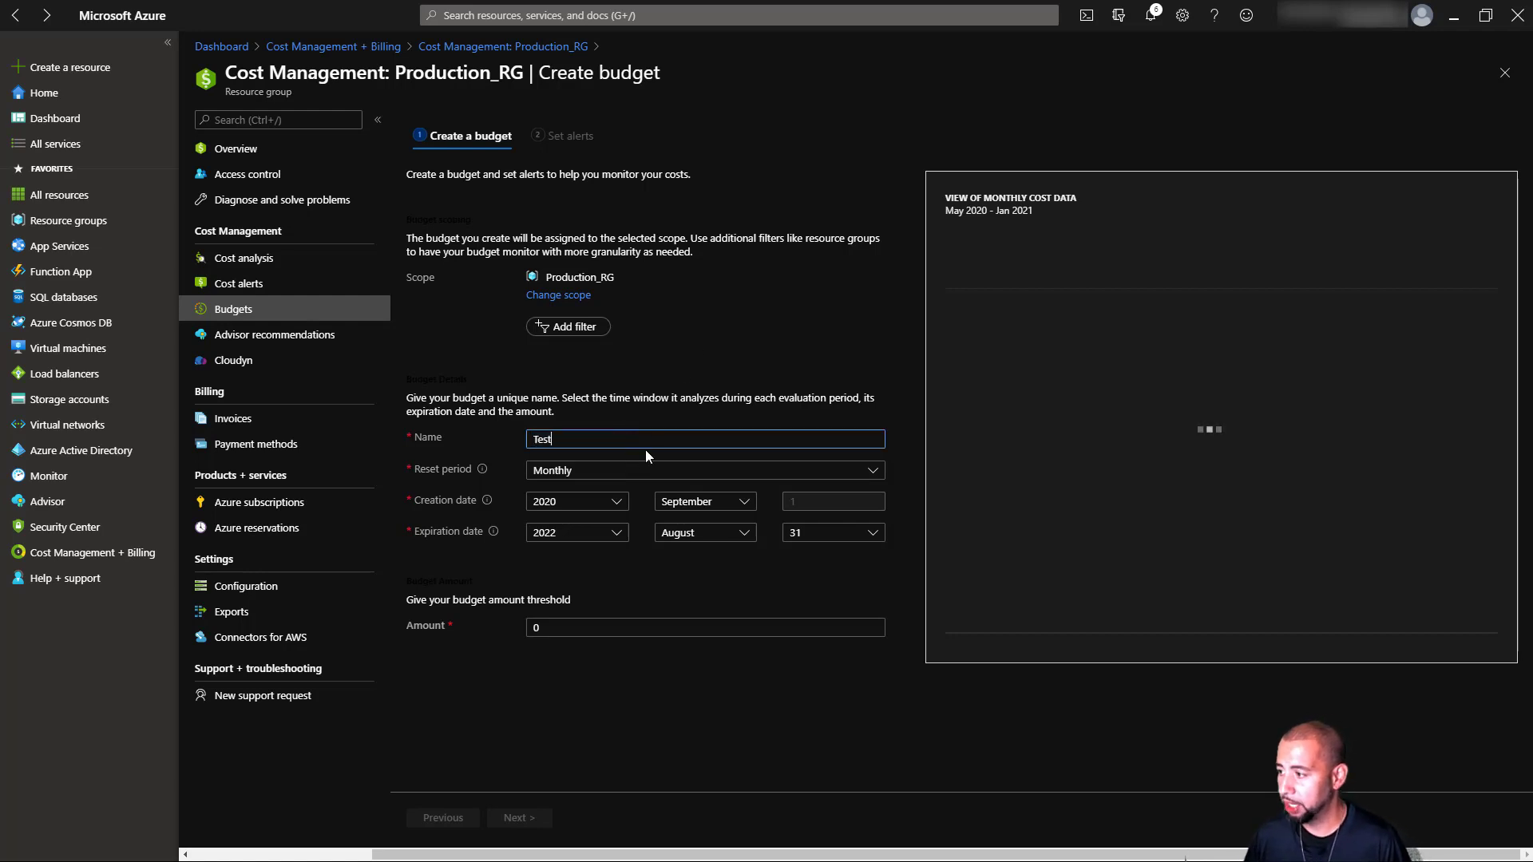
left_click(619, 476)
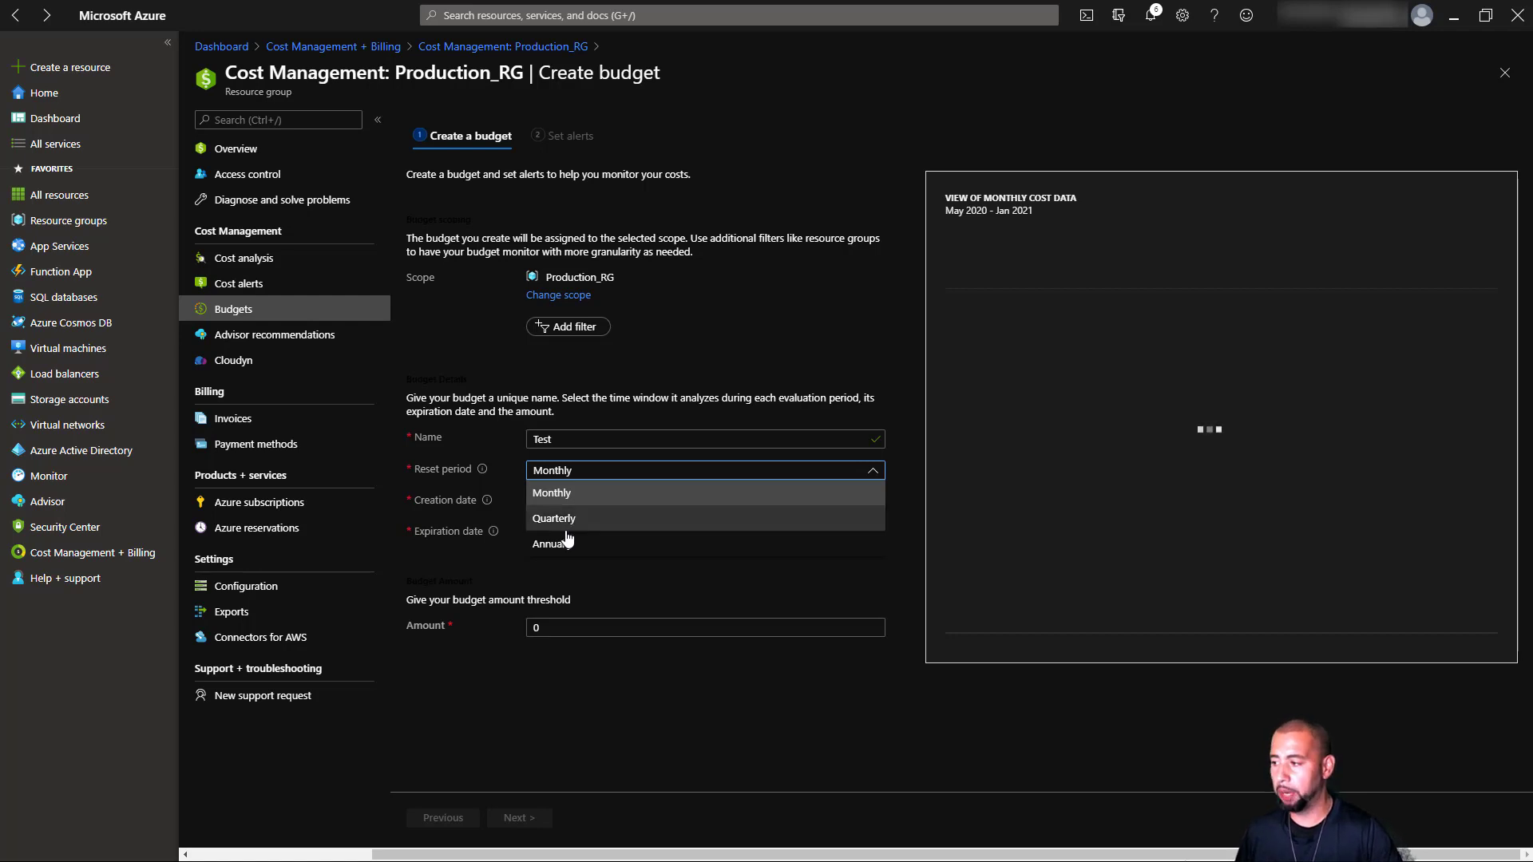
left_click(605, 577)
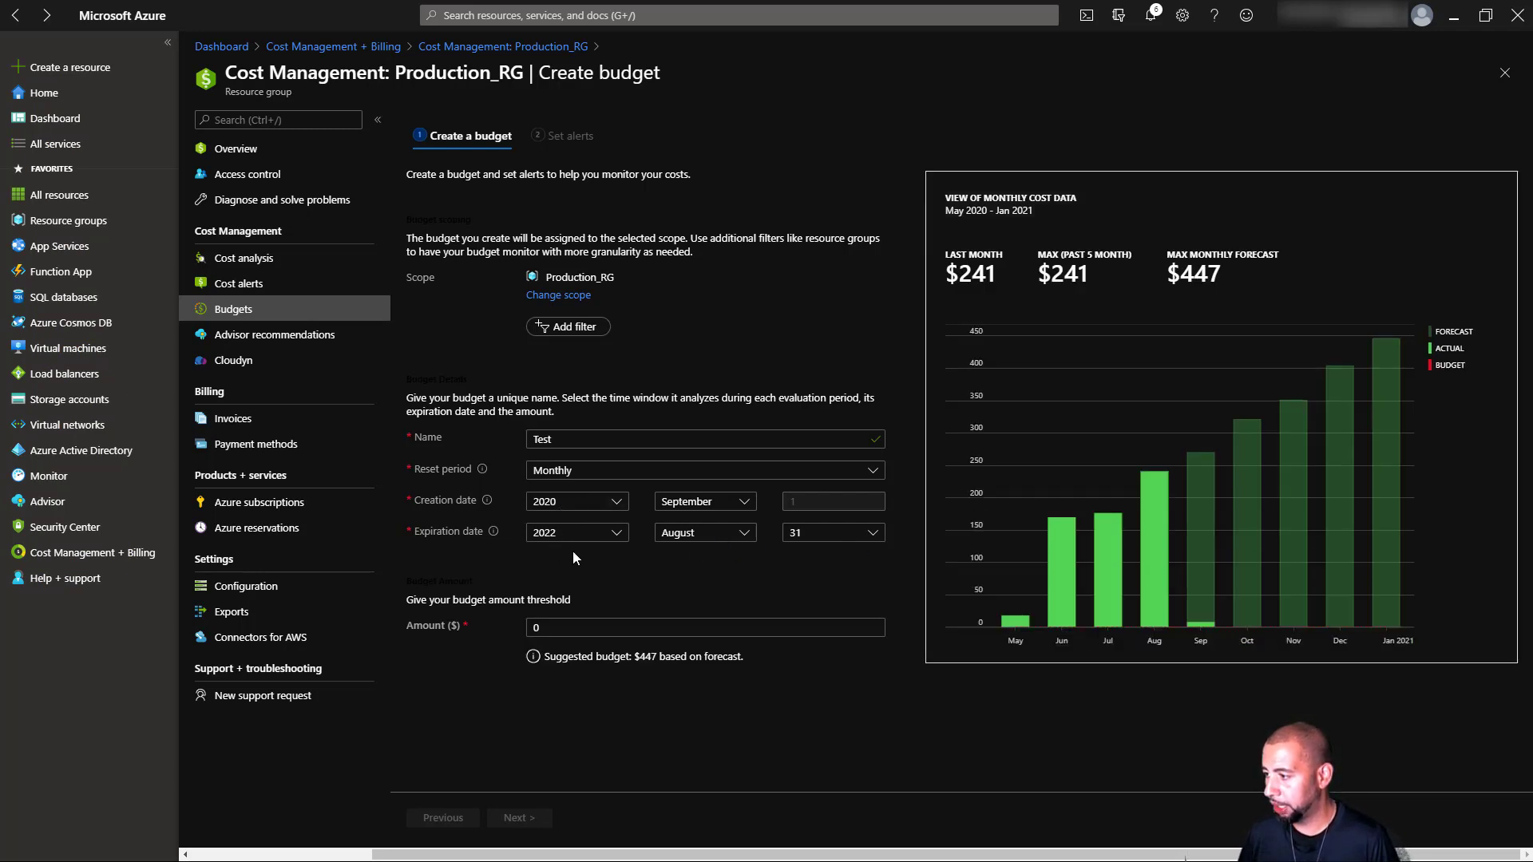
- Set the budget amount to $200 and continue to the alert settings
key("Tab")
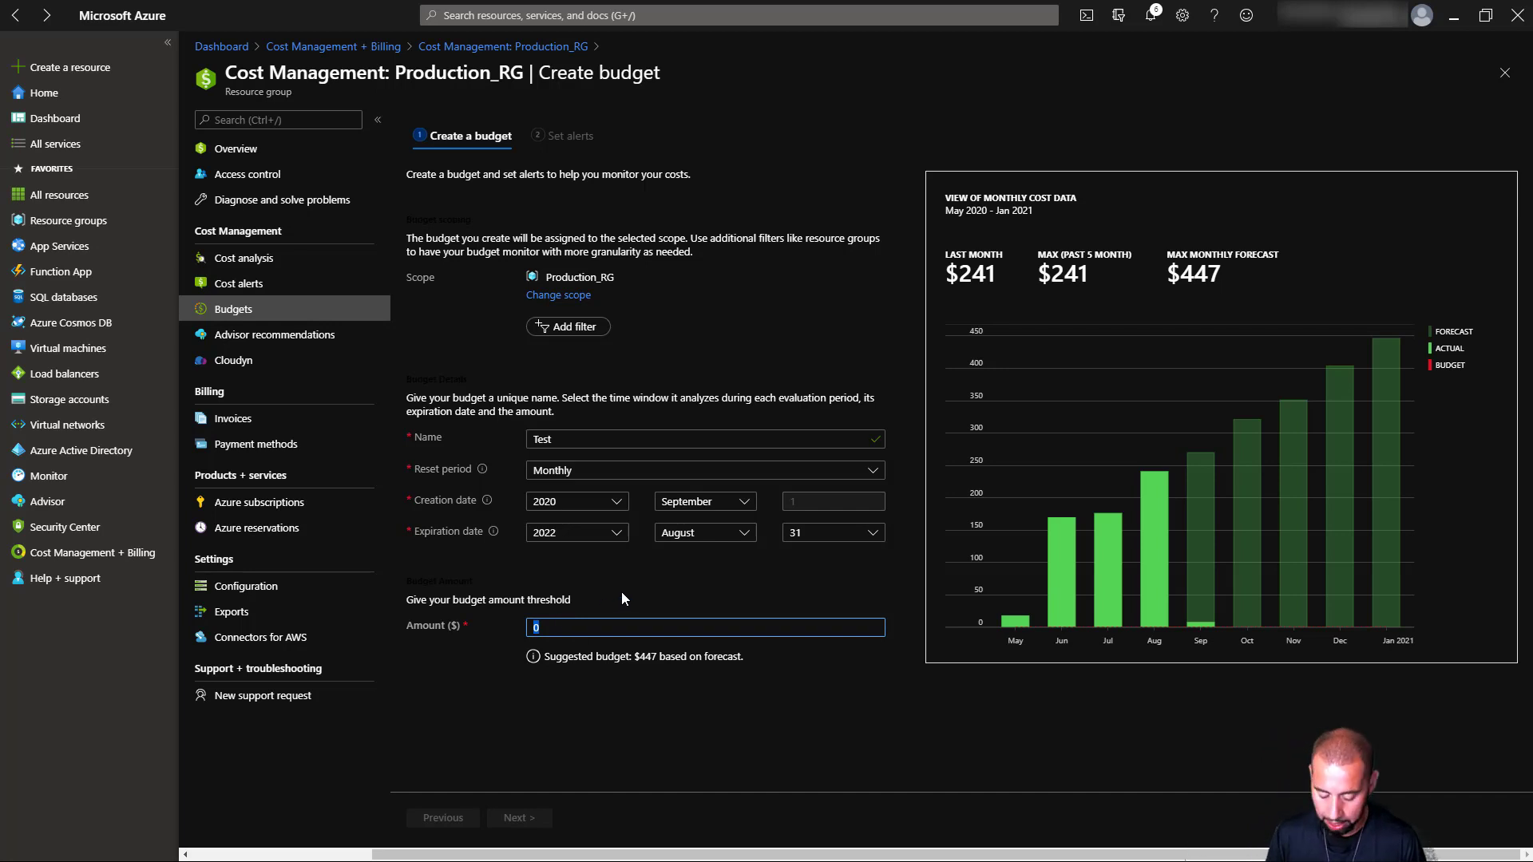
type("500")
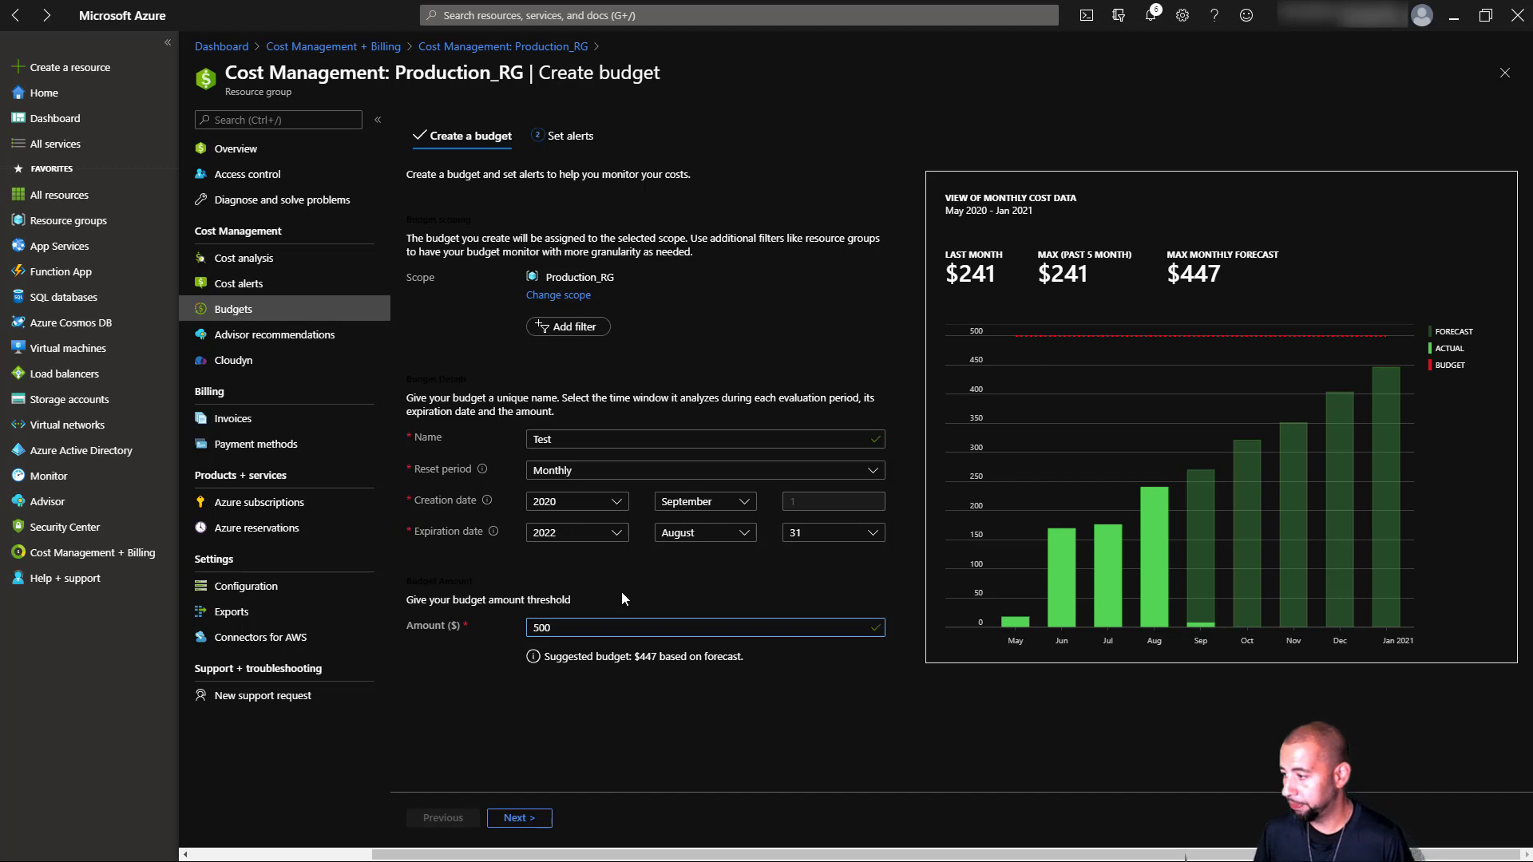
key("BackSpace")
key("BackSpace")
key("BackSpace")
type("200")
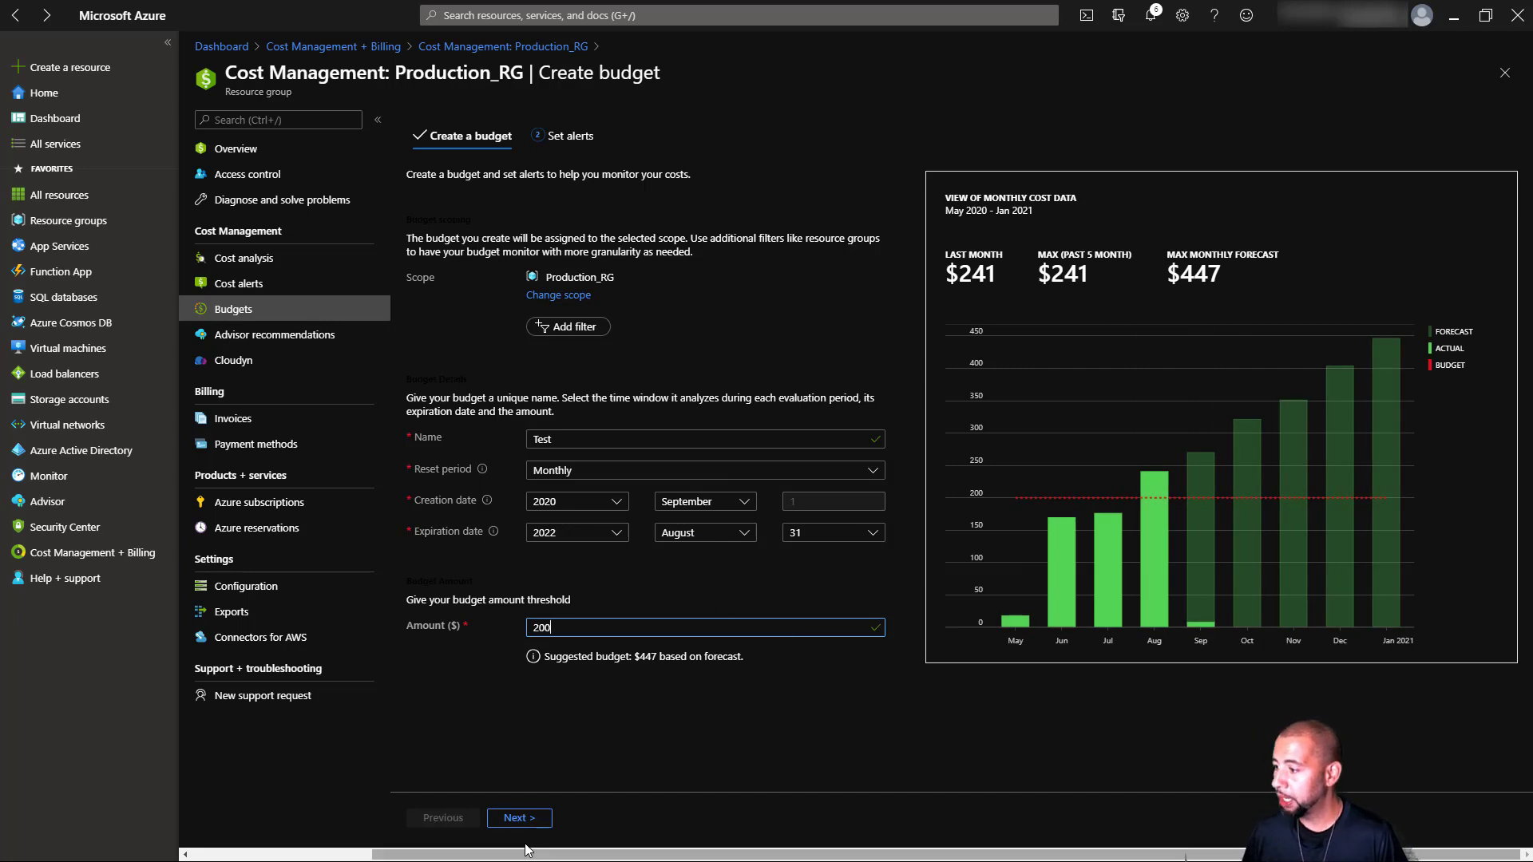
left_click(531, 820)
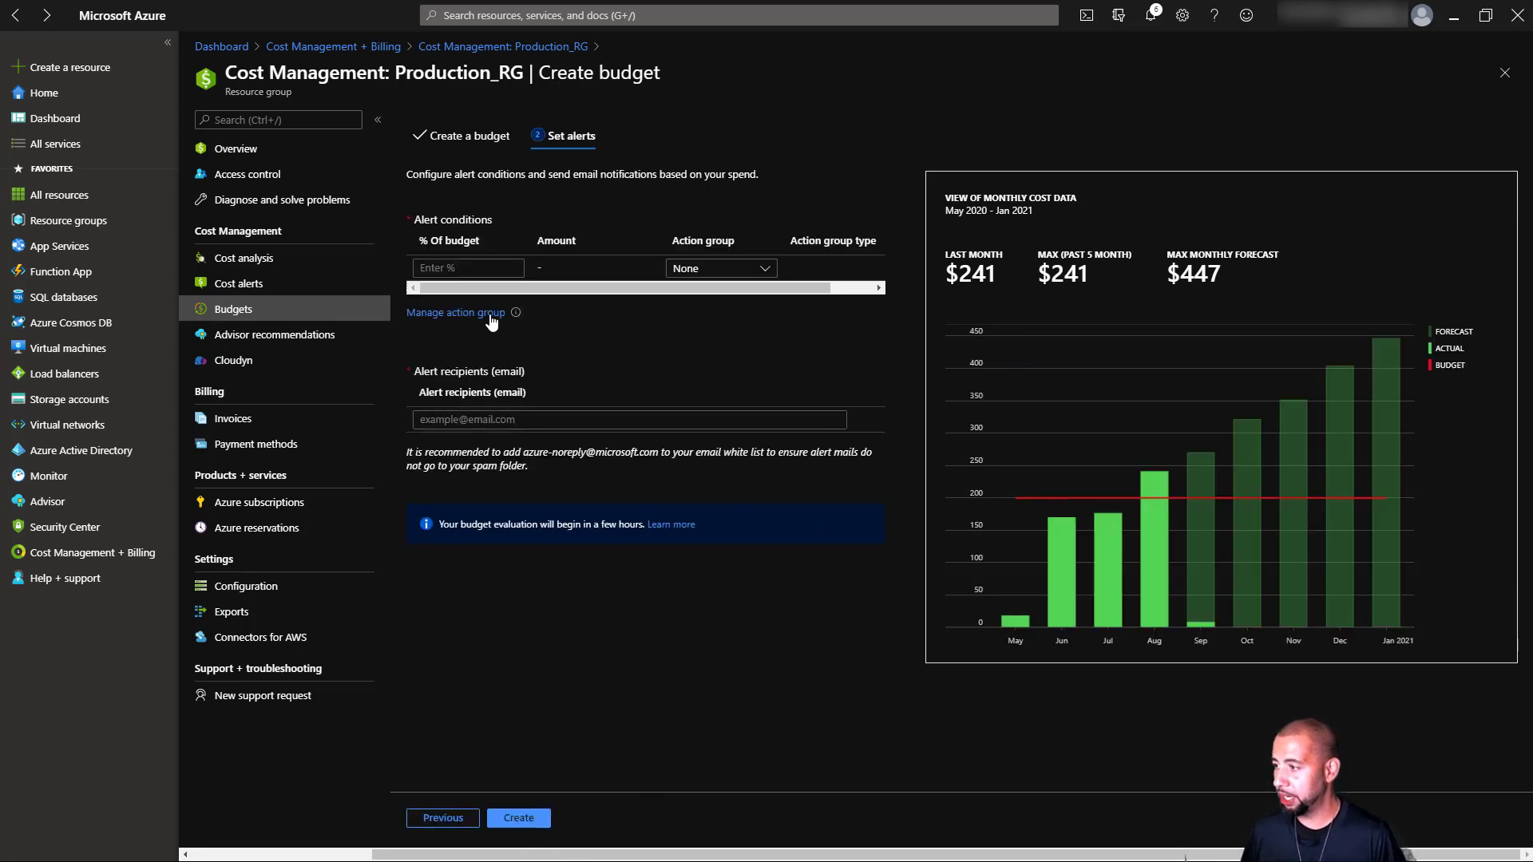
- Add an alert condition at 70% of the budget that uses the architects action group
left_click(486, 261)
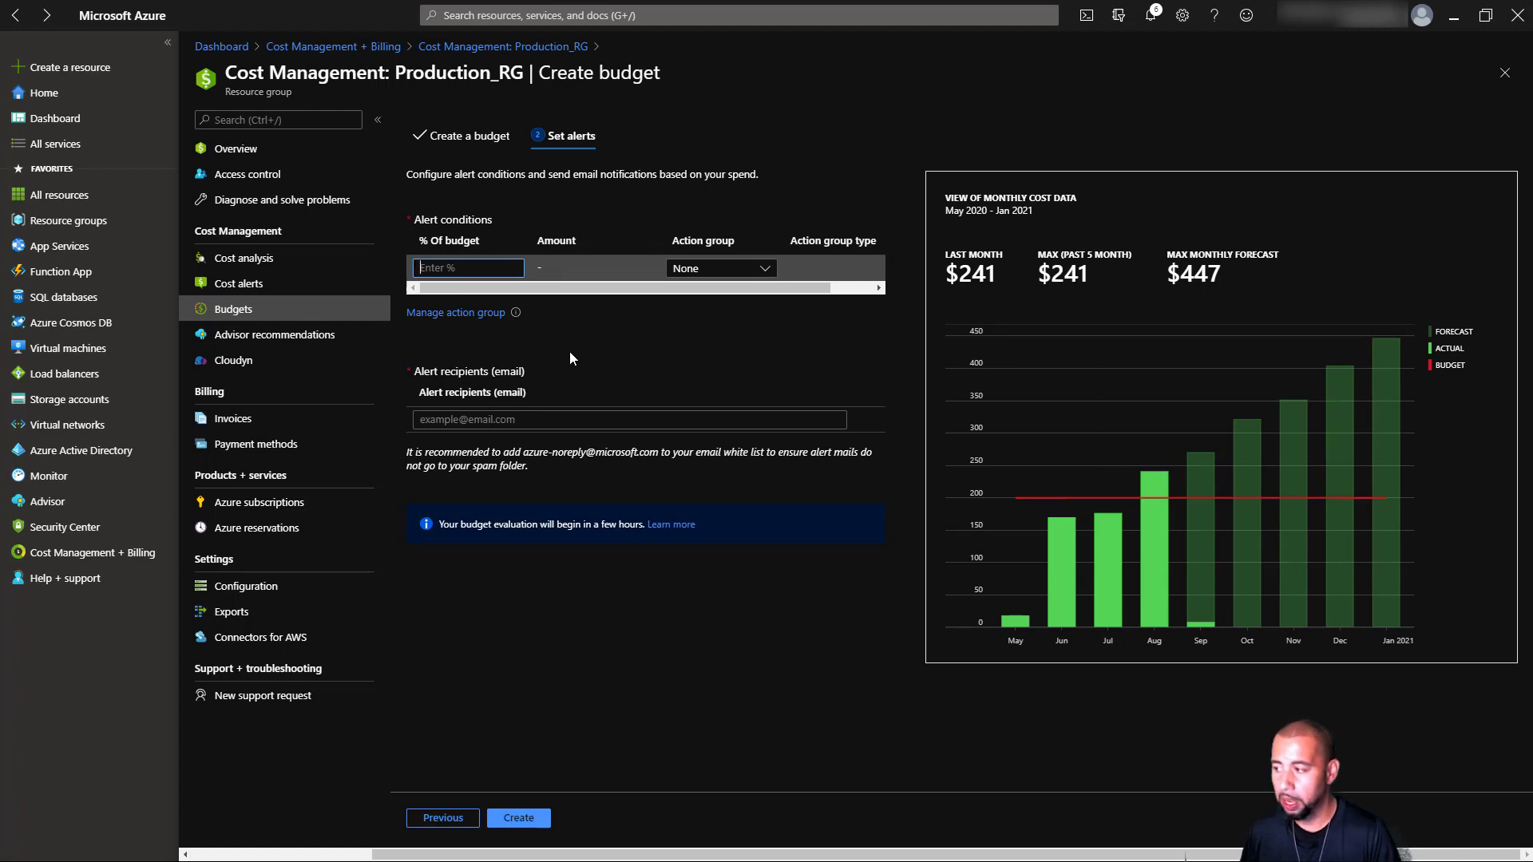
type("50")
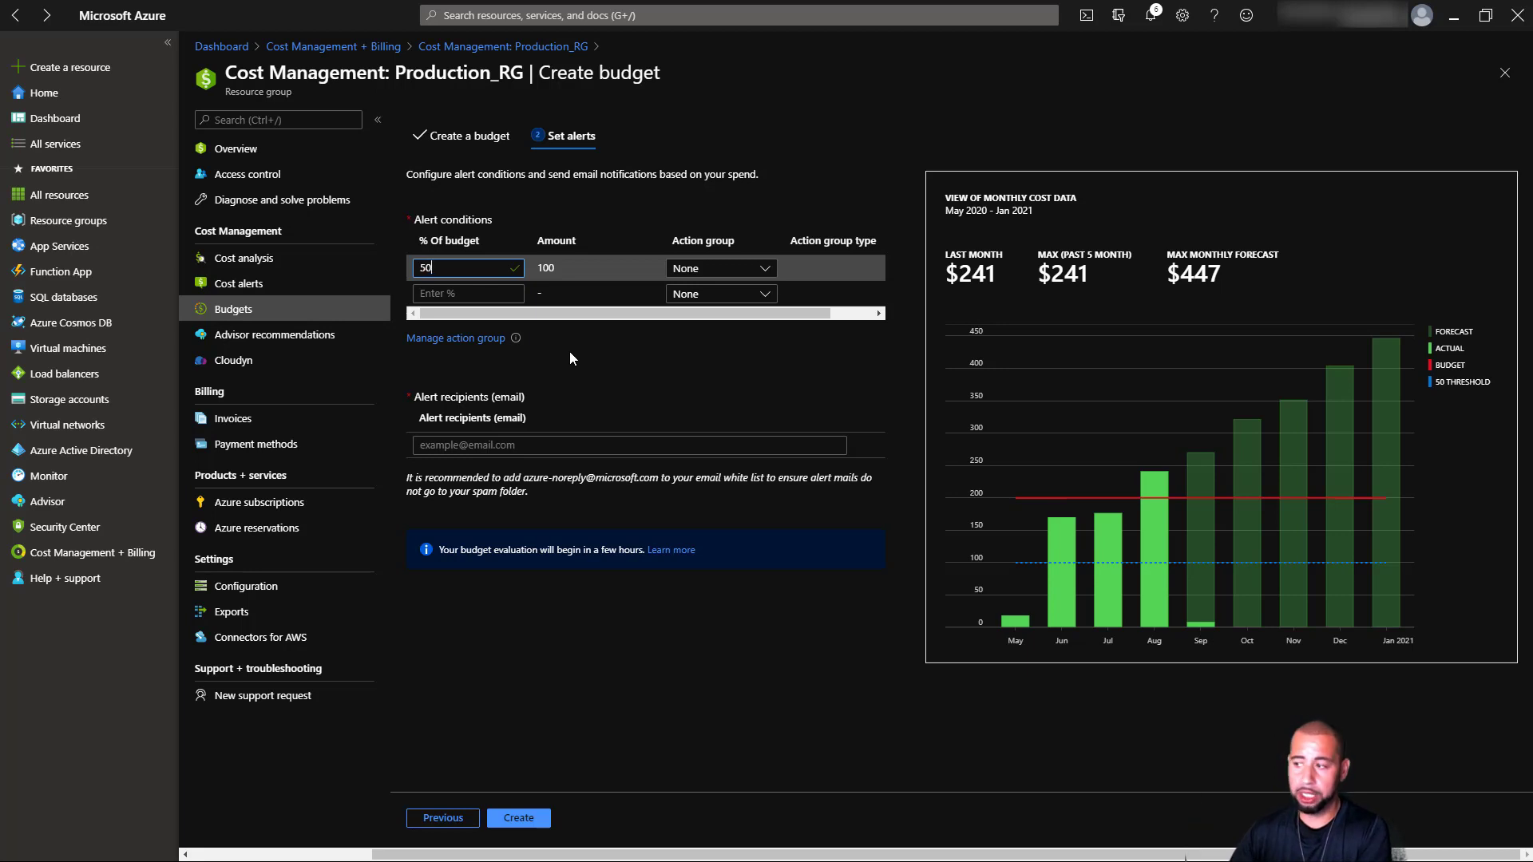
left_click_drag(456, 272, 389, 274)
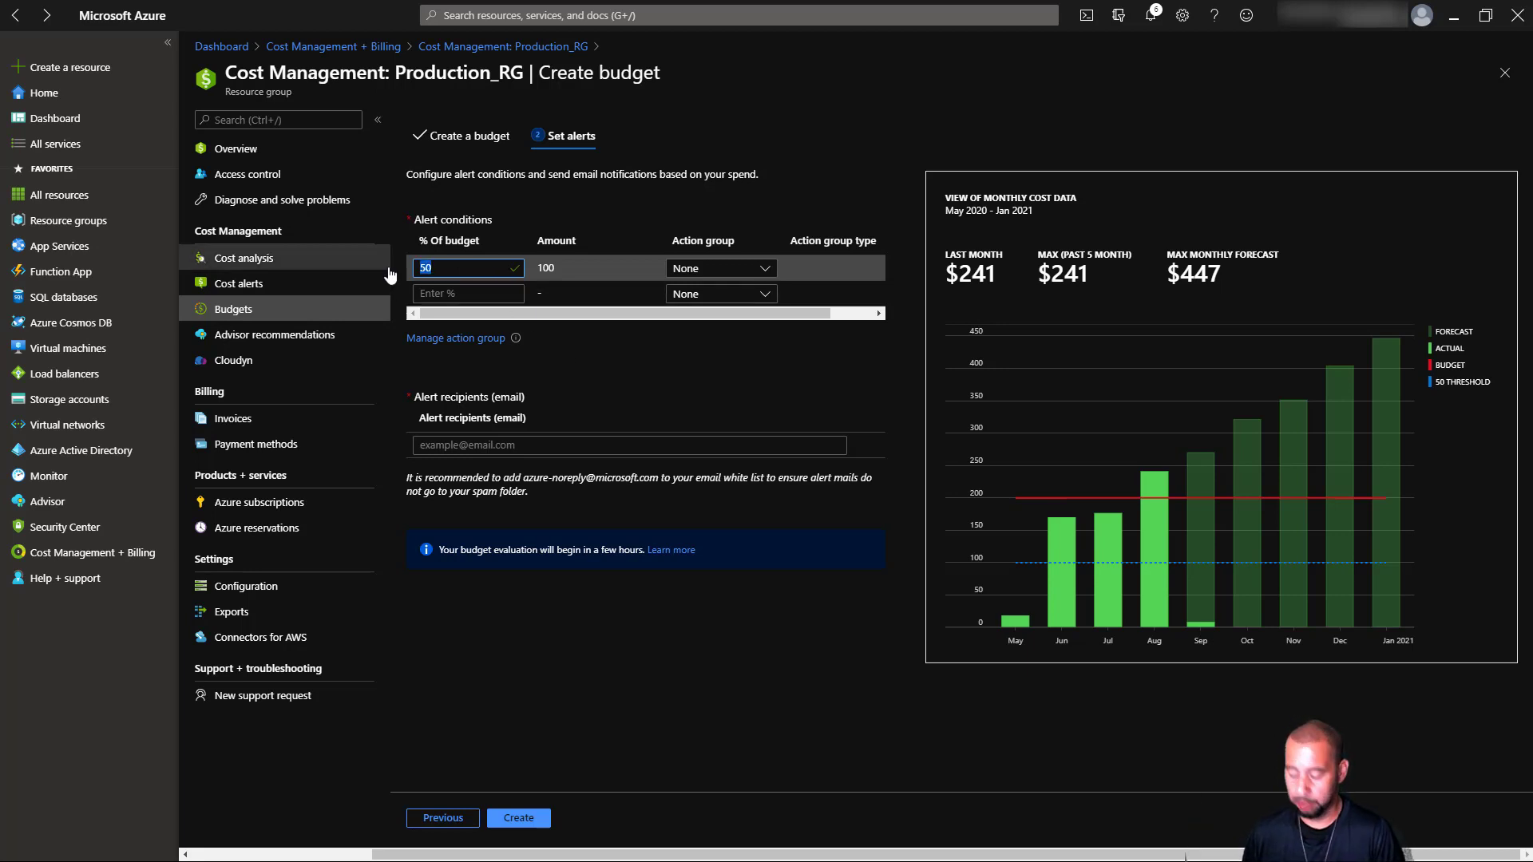
type("70")
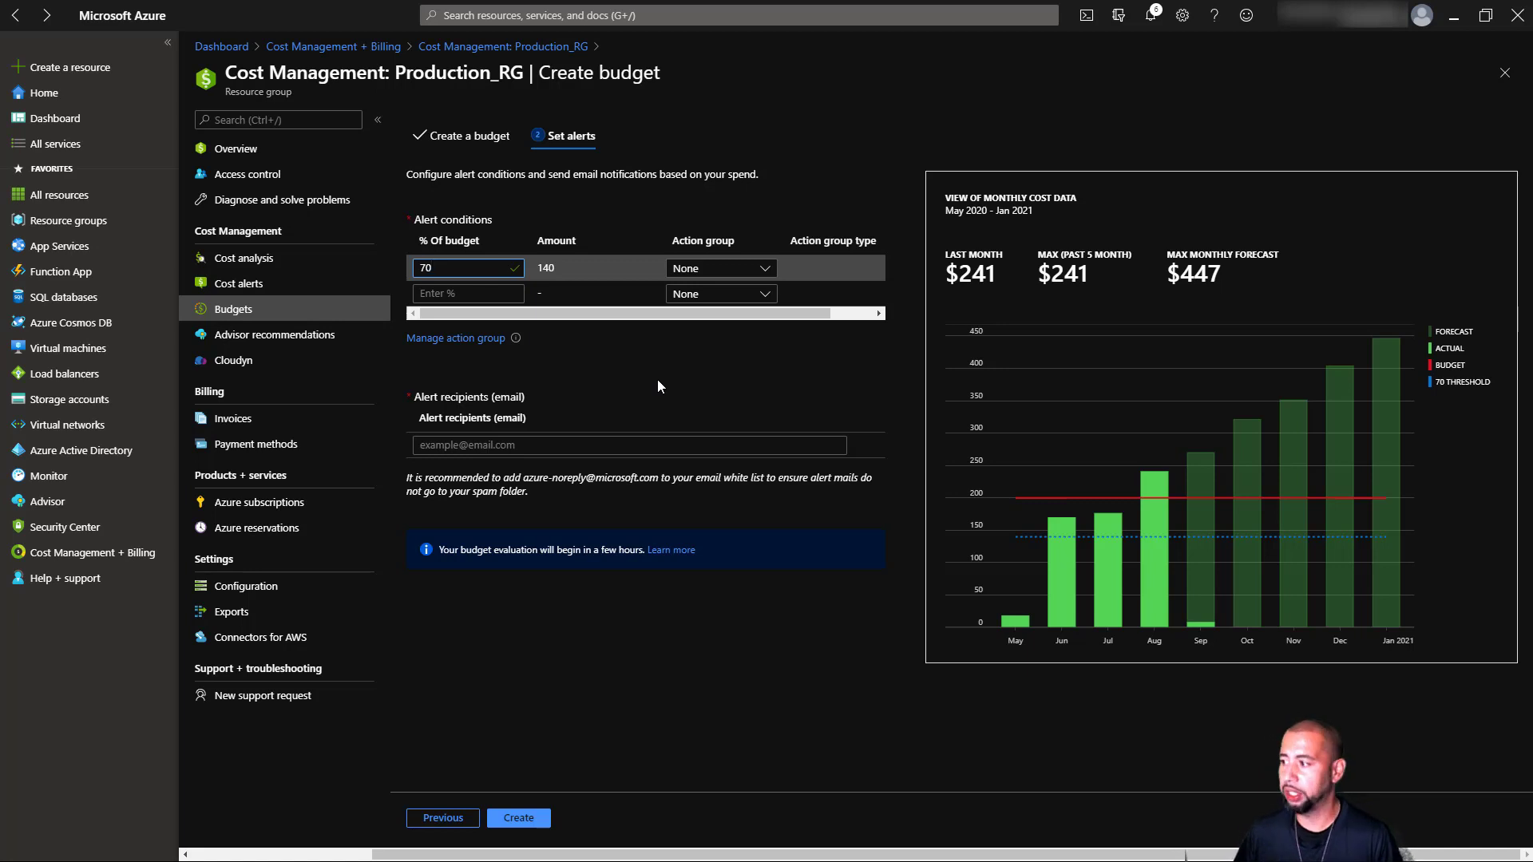
key("Tab")
key("Tab")
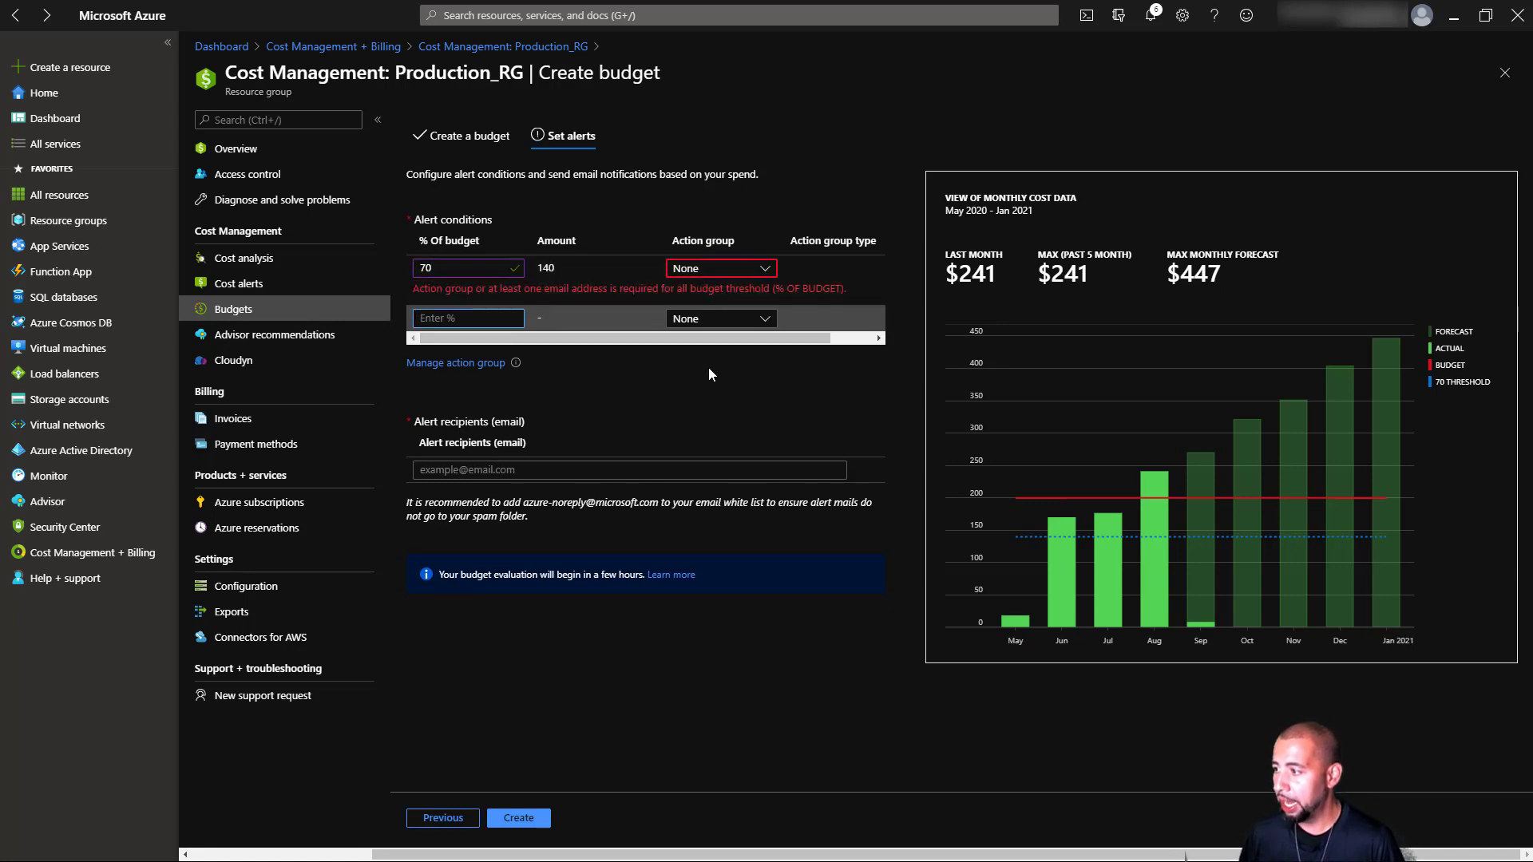
left_click(719, 269)
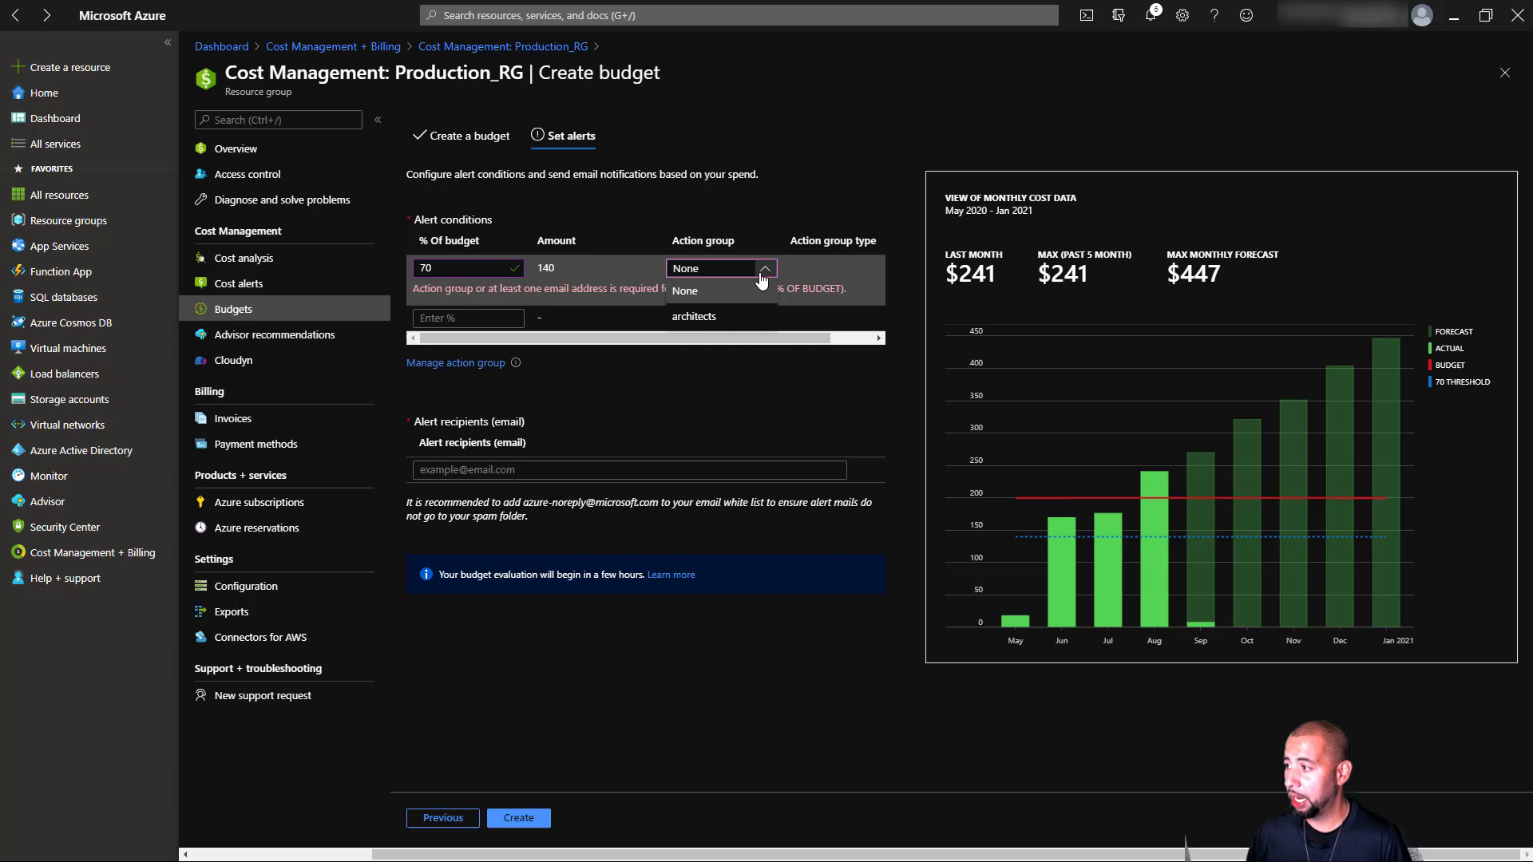
left_click(709, 318)
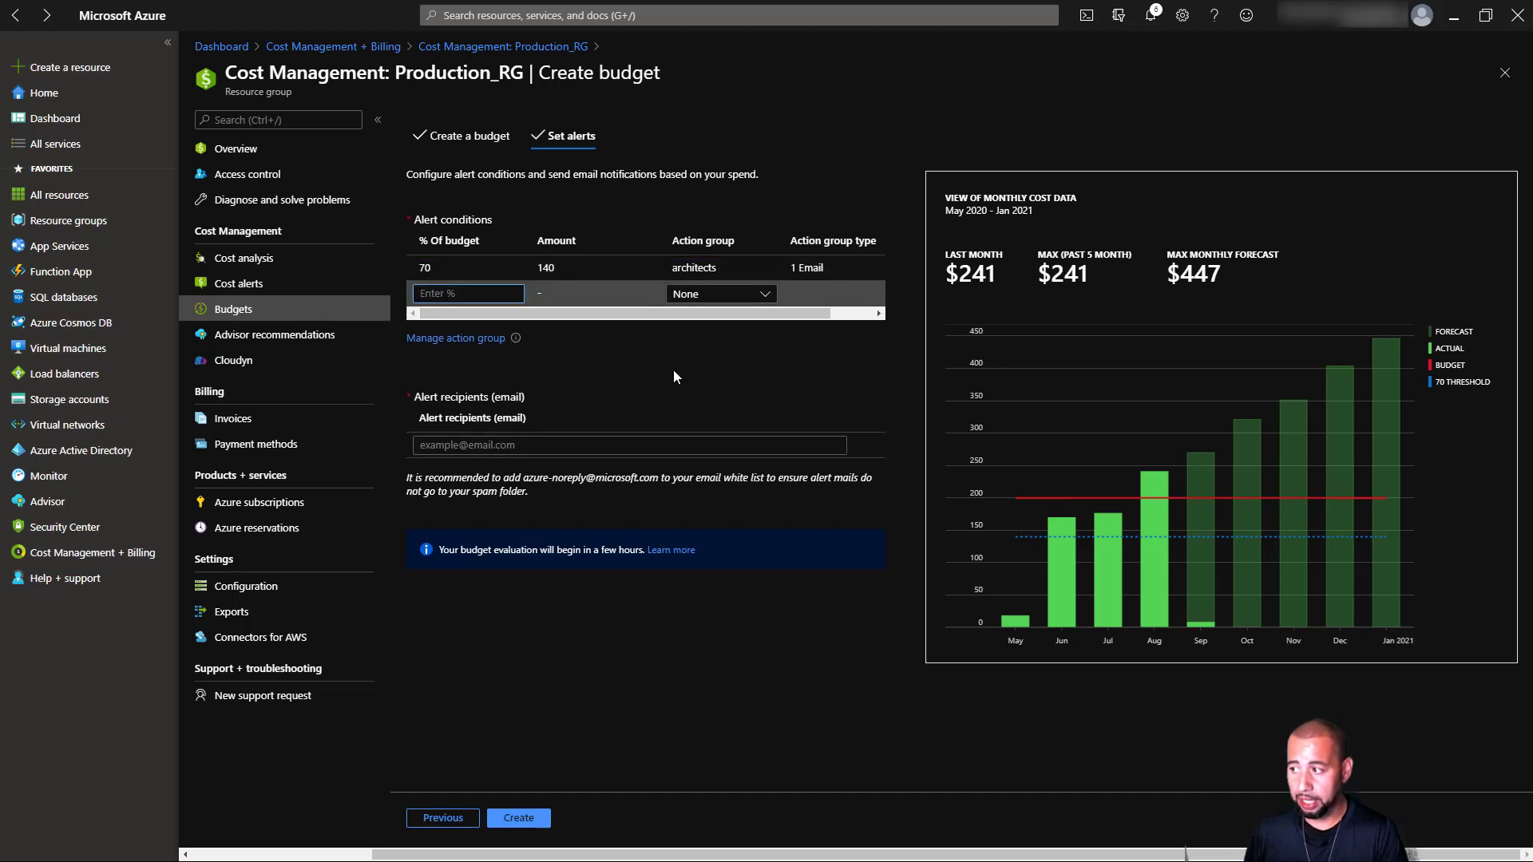
- Add a second alert condition at 95% of the budget, also using the architects action group
type("95")
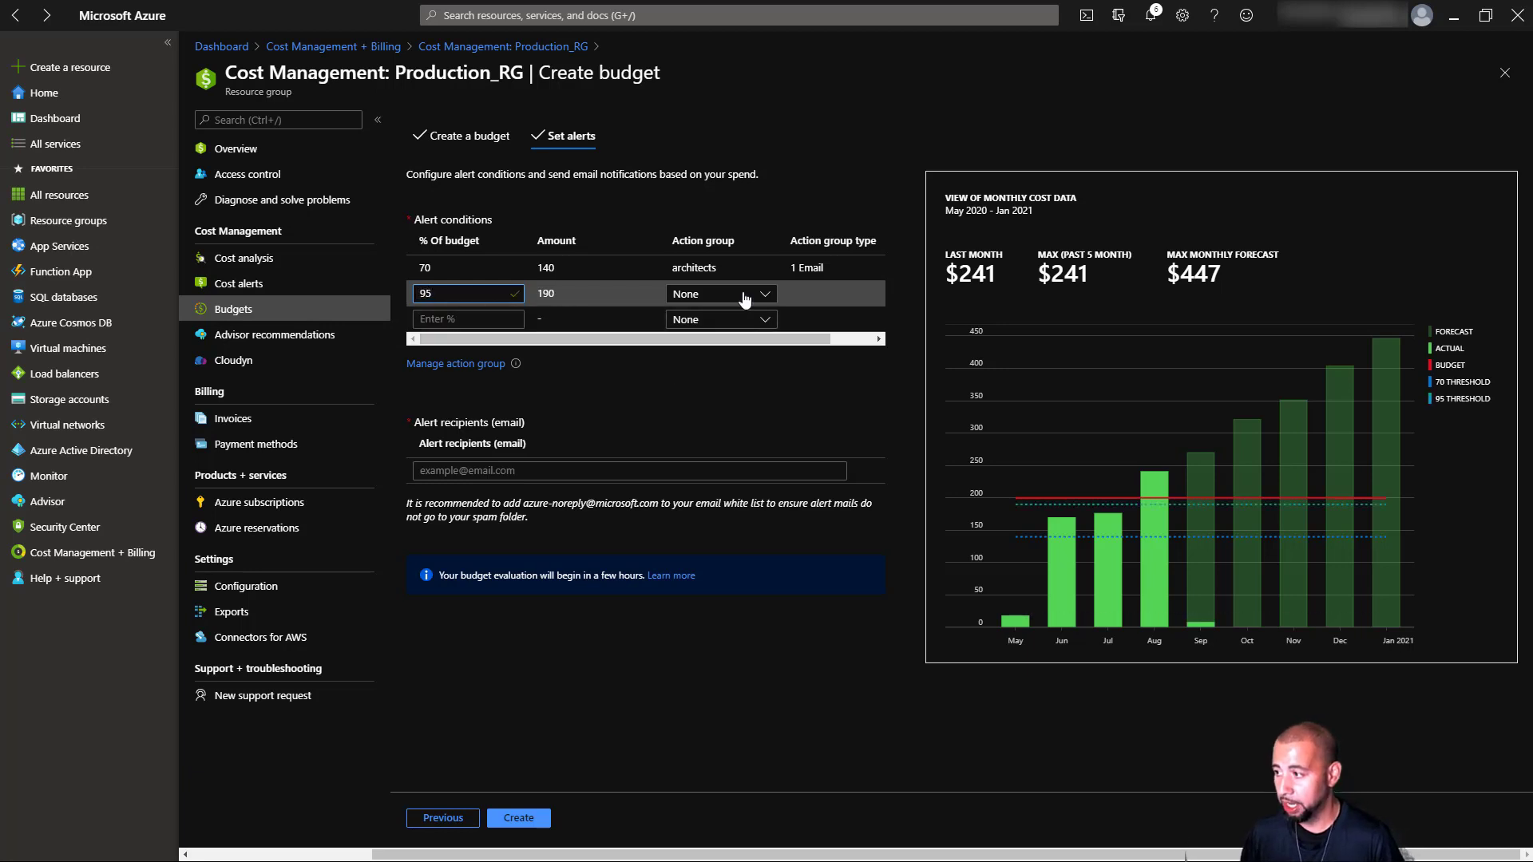
left_click(718, 294)
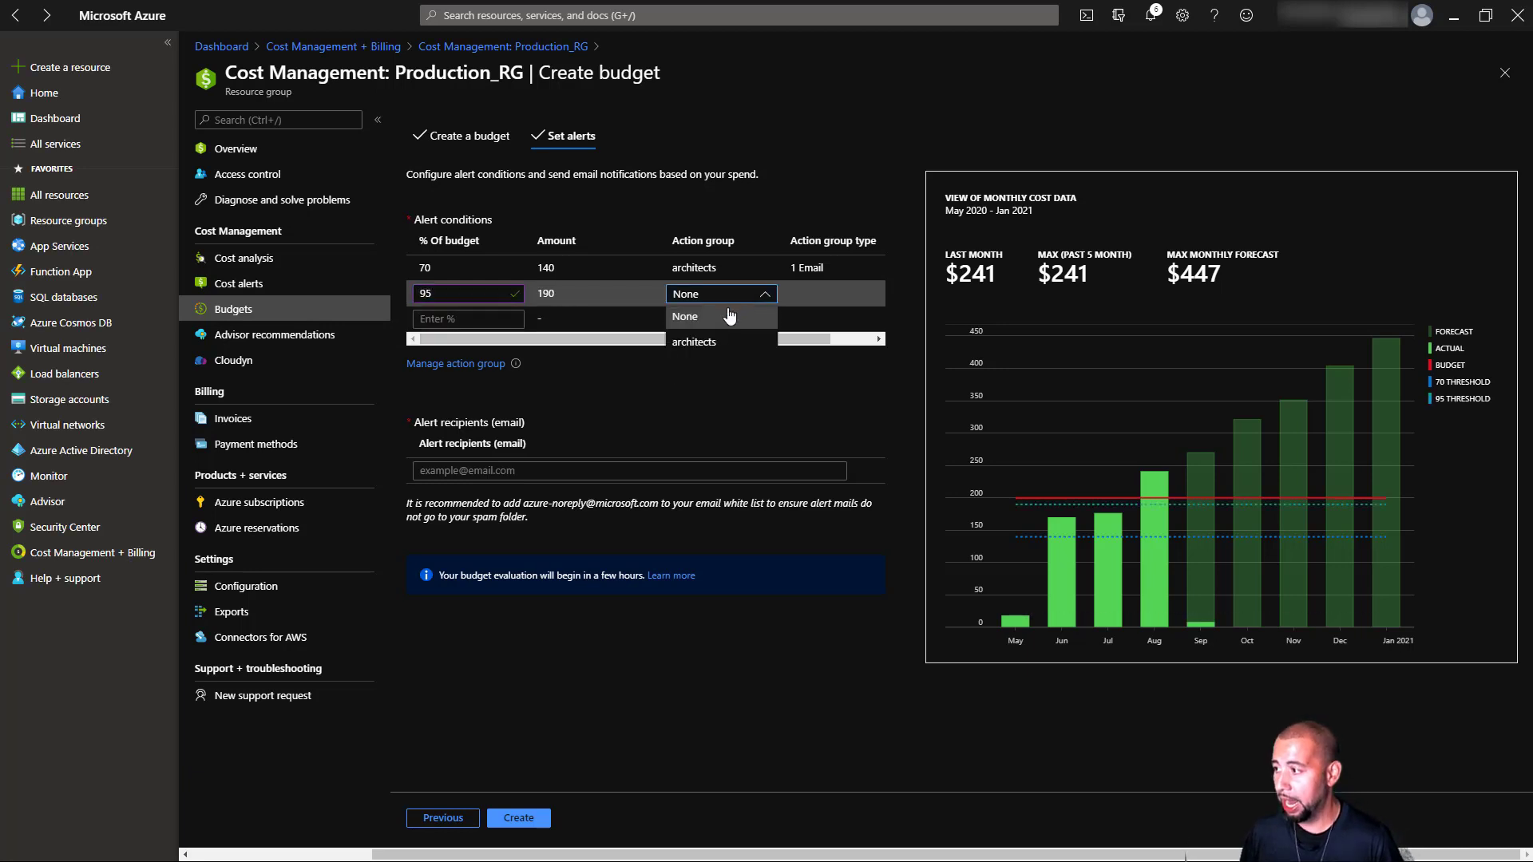
left_click(696, 343)
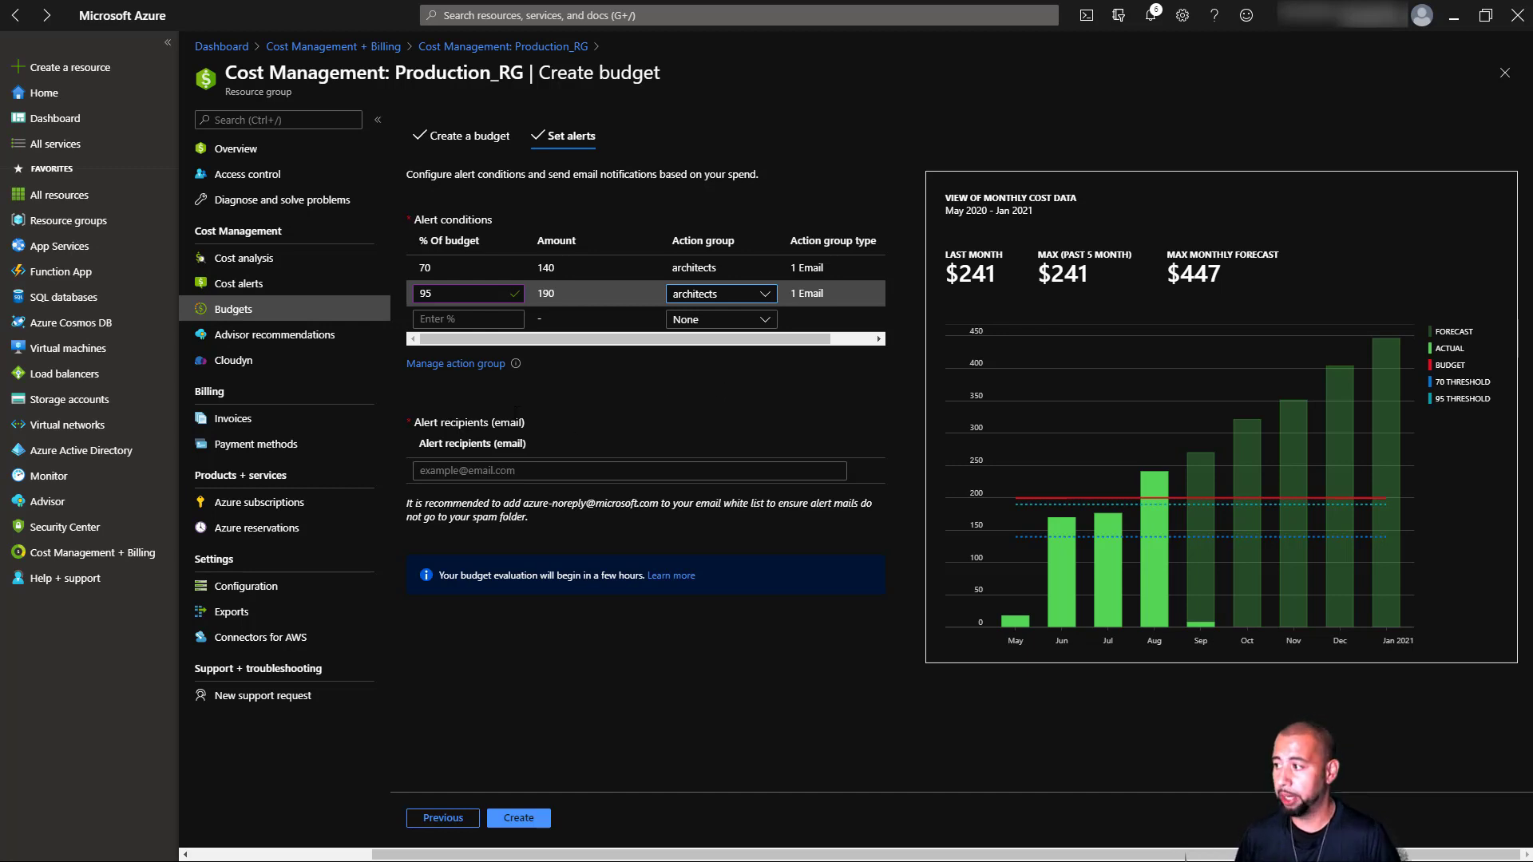
- Start a new action group named Finance in the Production_RG resource group and continue to its notification settings
left_click(465, 370)
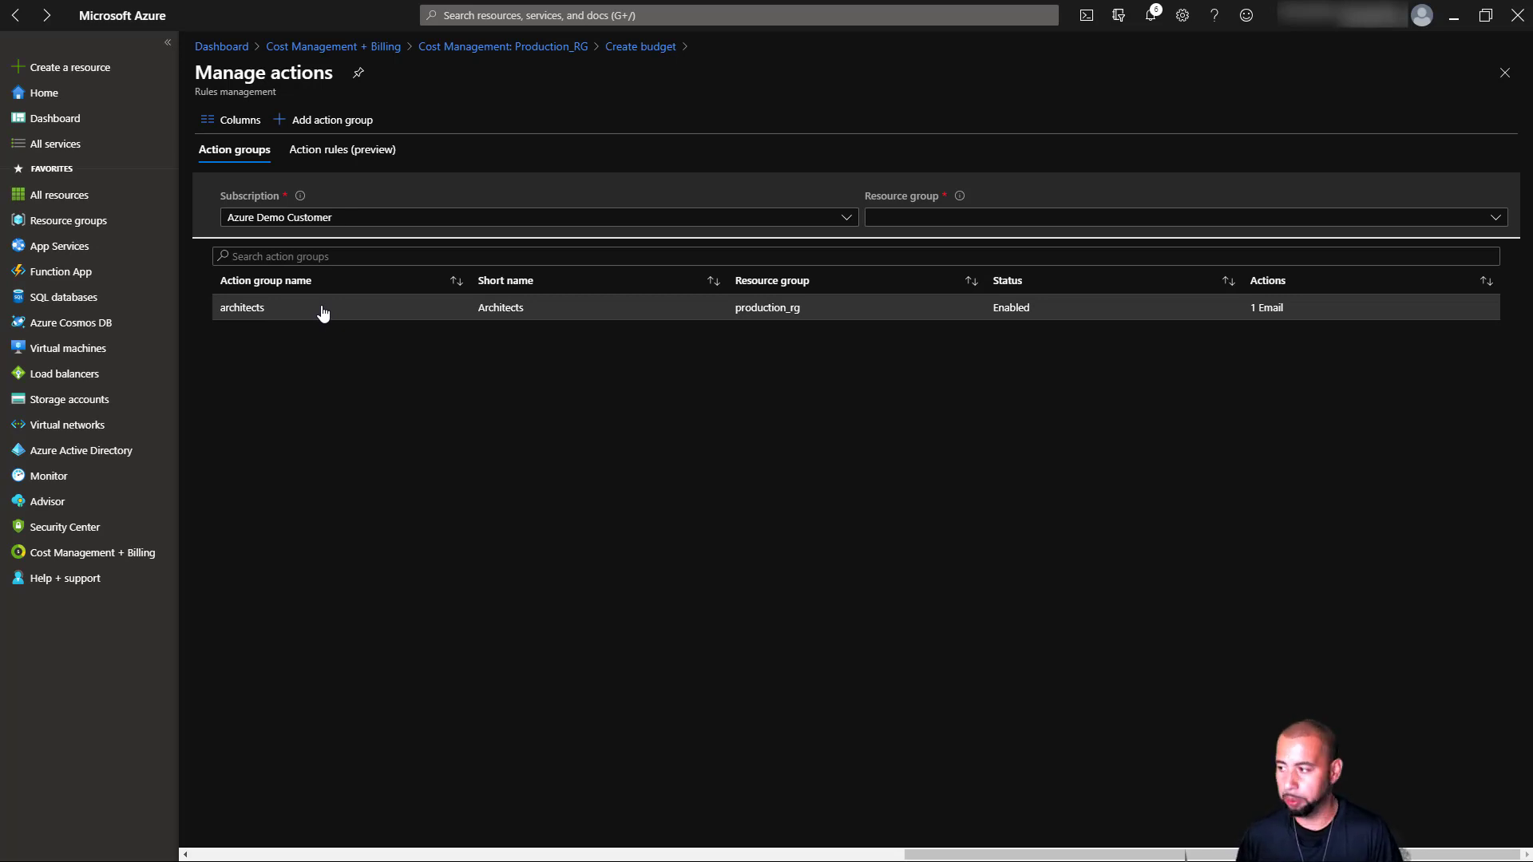
left_click(331, 120)
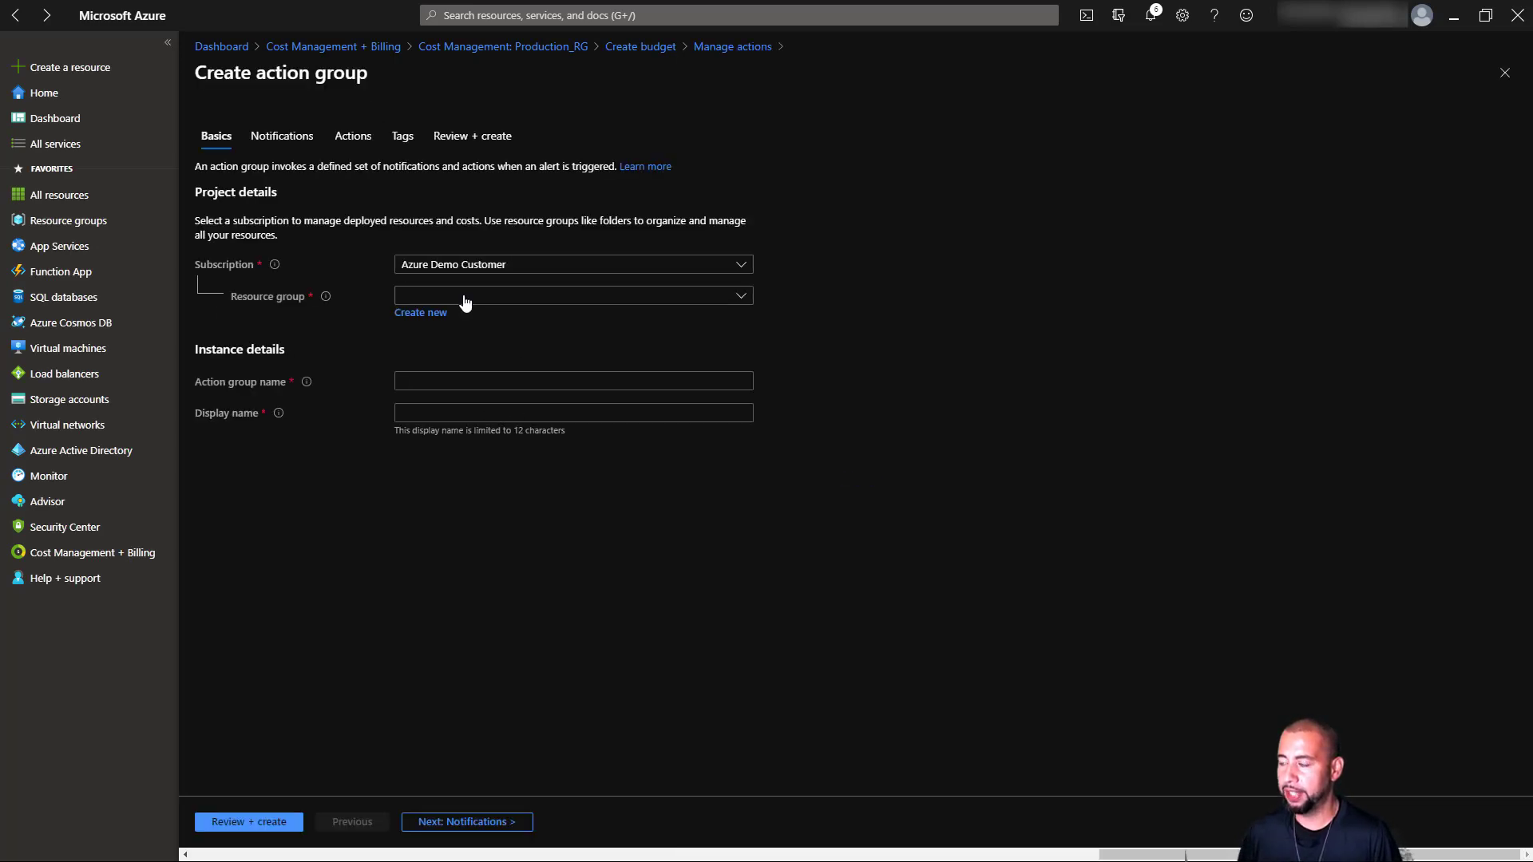
left_click(479, 297)
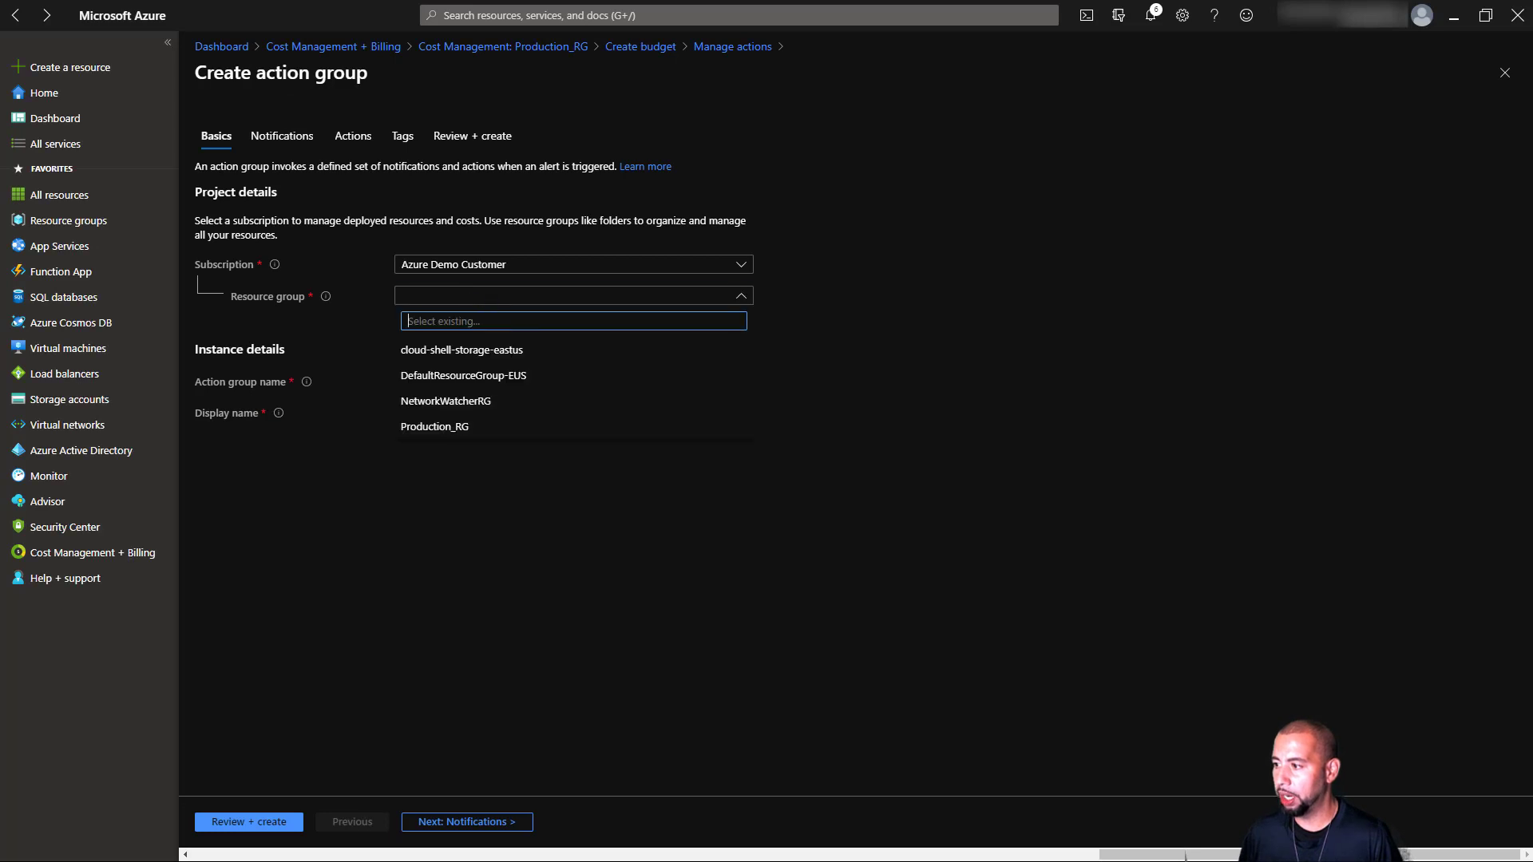
left_click(463, 424)
left_click(454, 379)
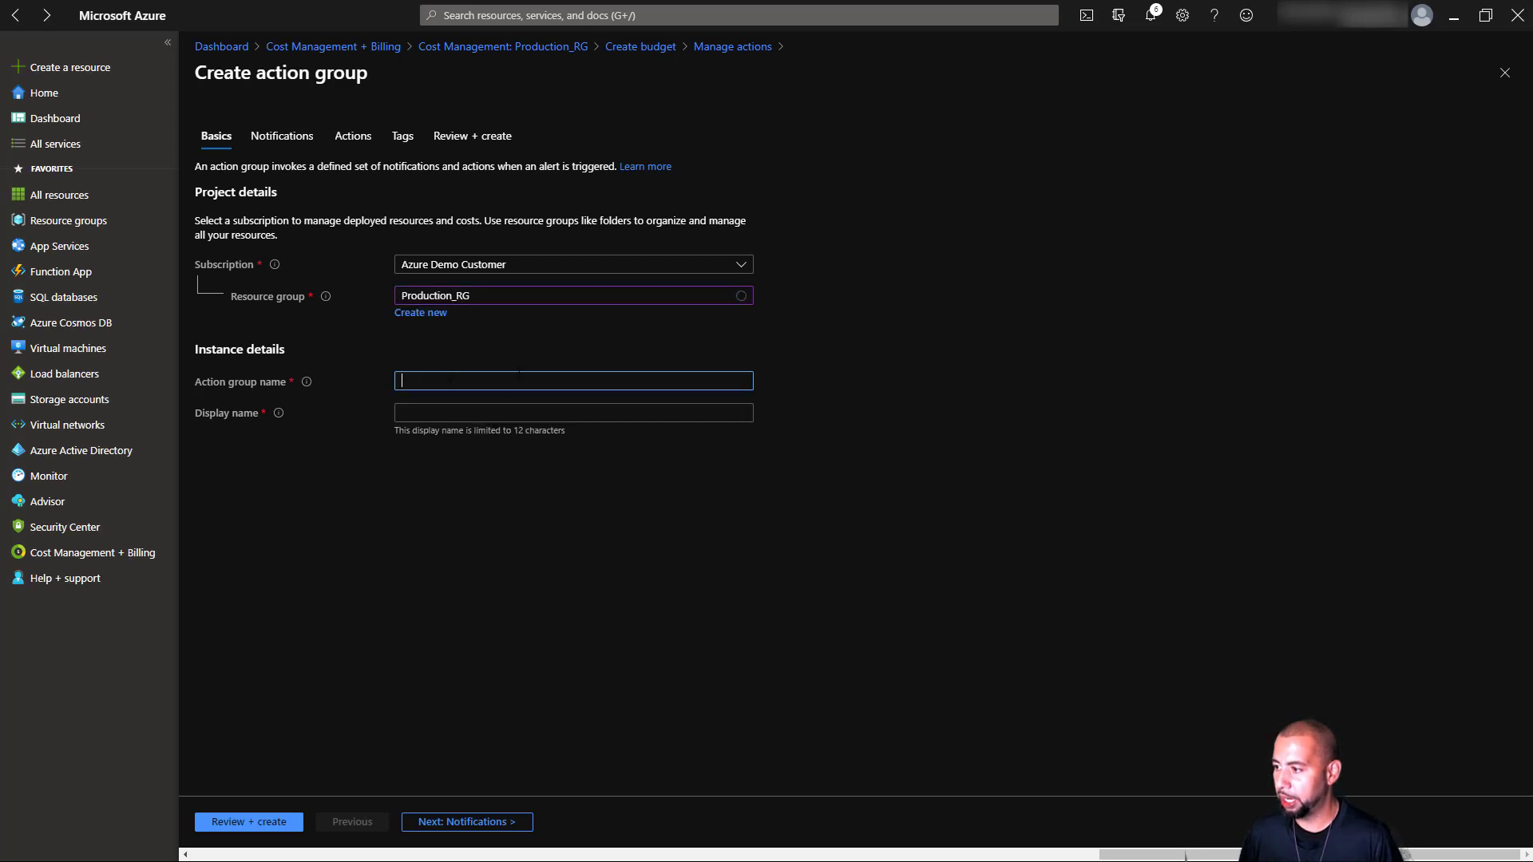
type("Finance")
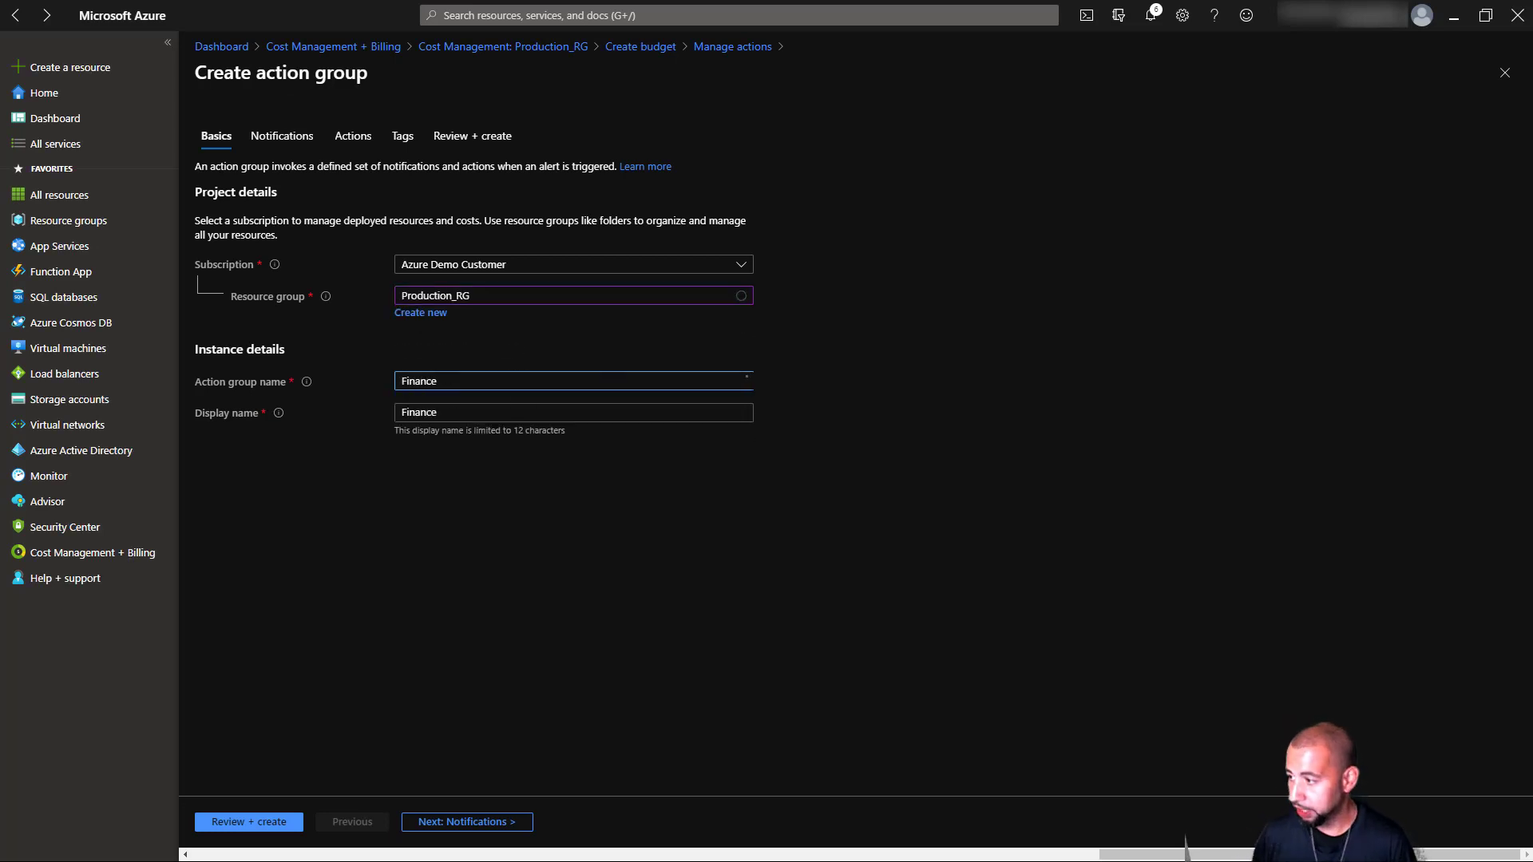
left_click(471, 822)
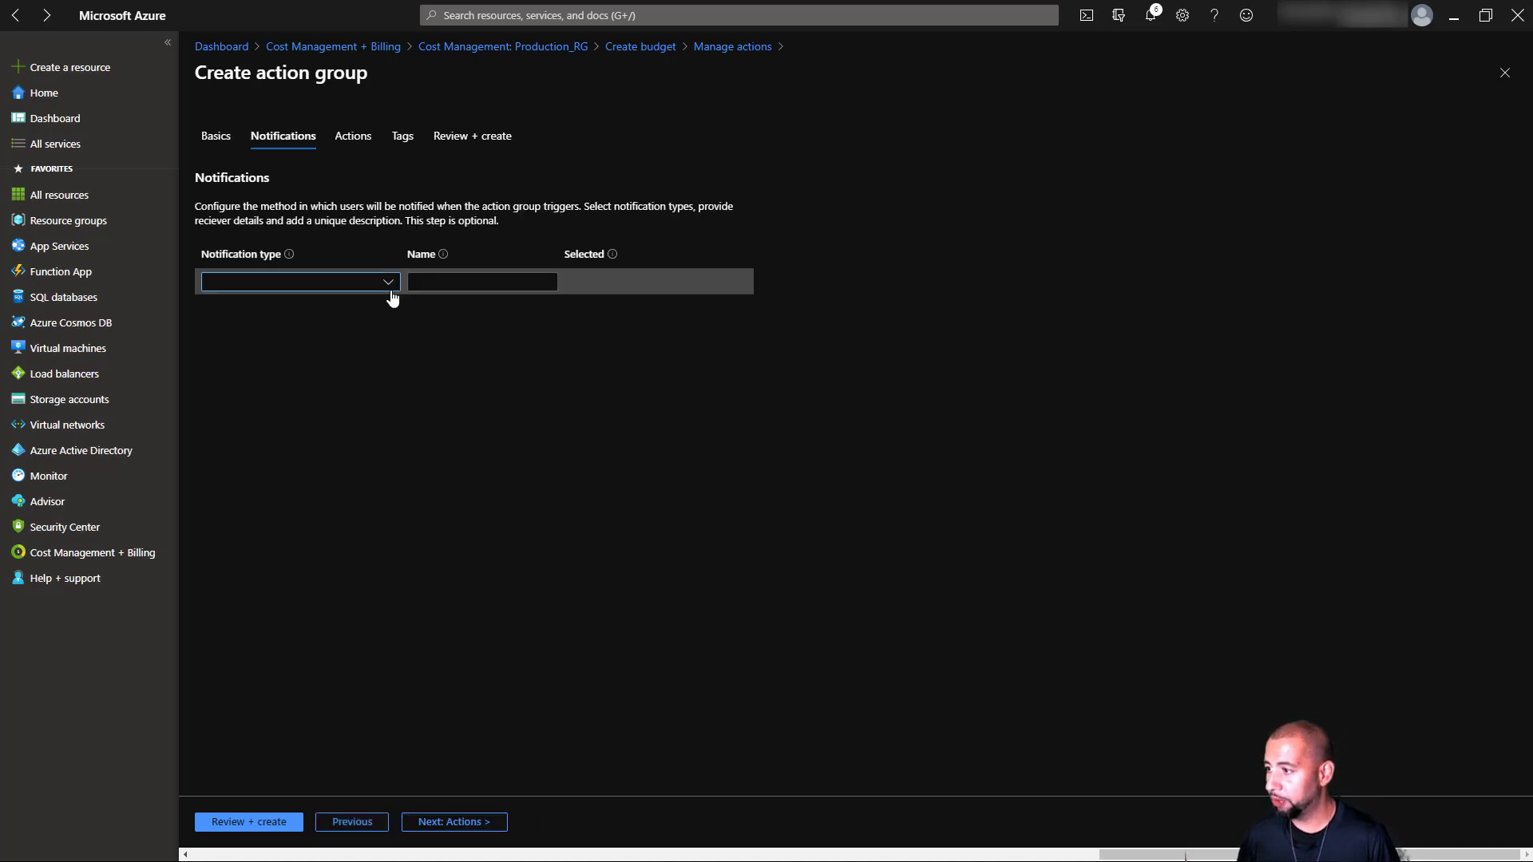
- View the Email/SMS message/Push/Voice notification options, and discard the action group to return to the budget's alerts
left_click(390, 283)
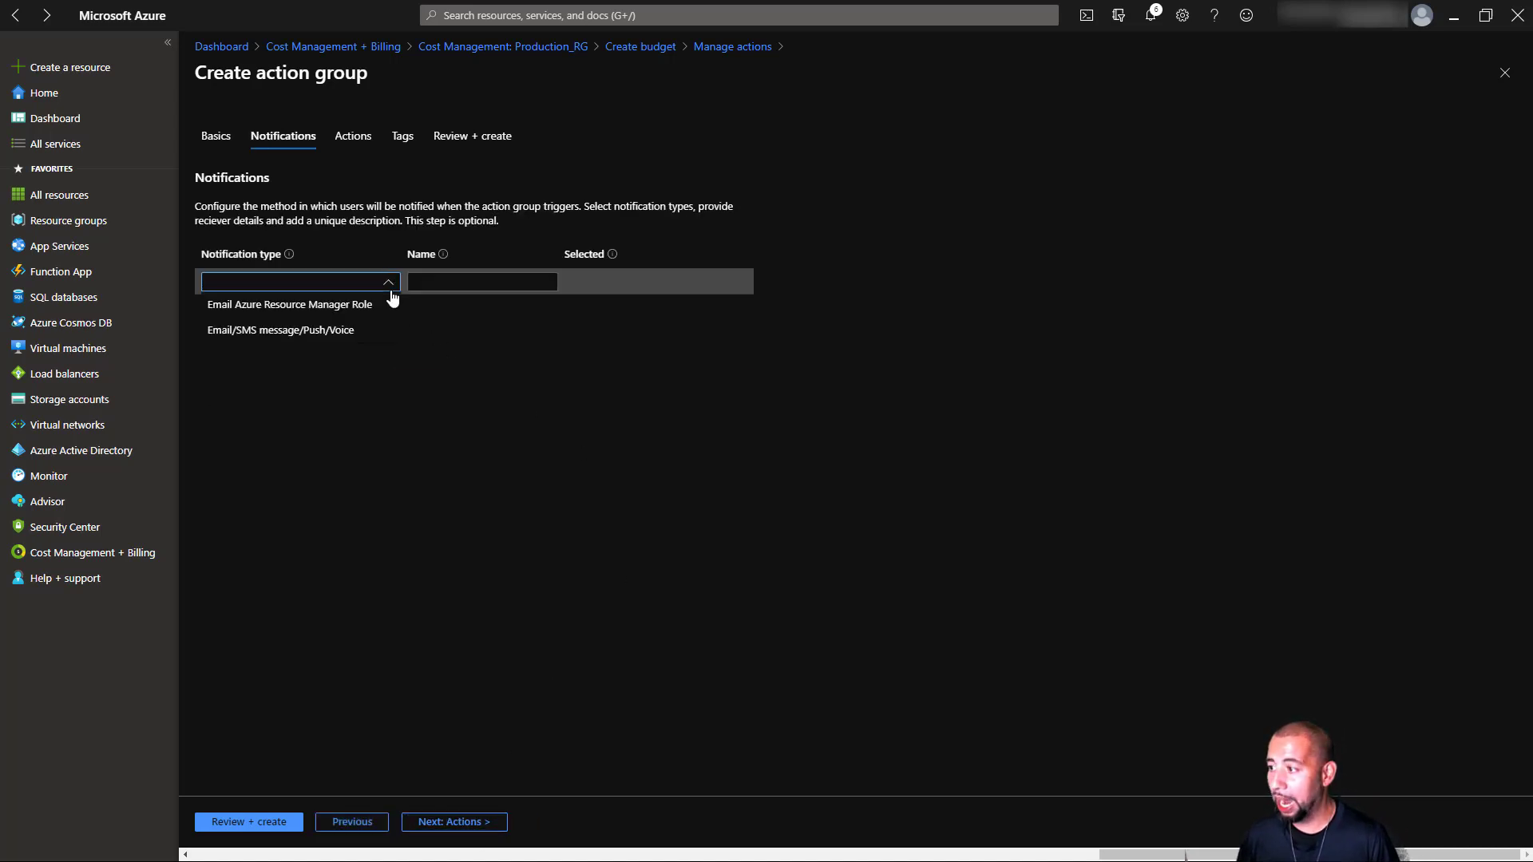
left_click(344, 337)
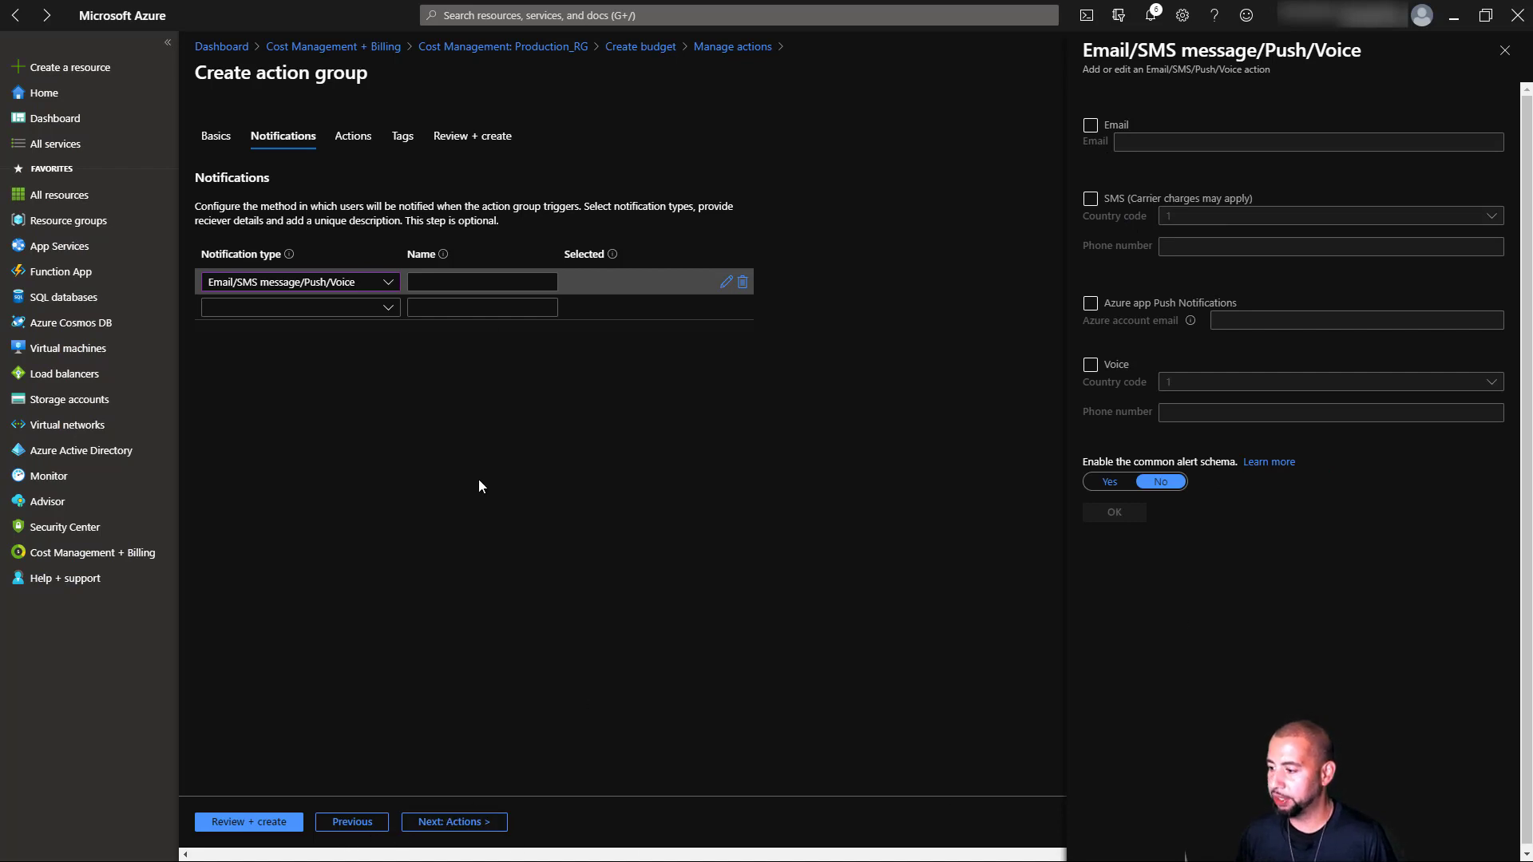
left_click(646, 51)
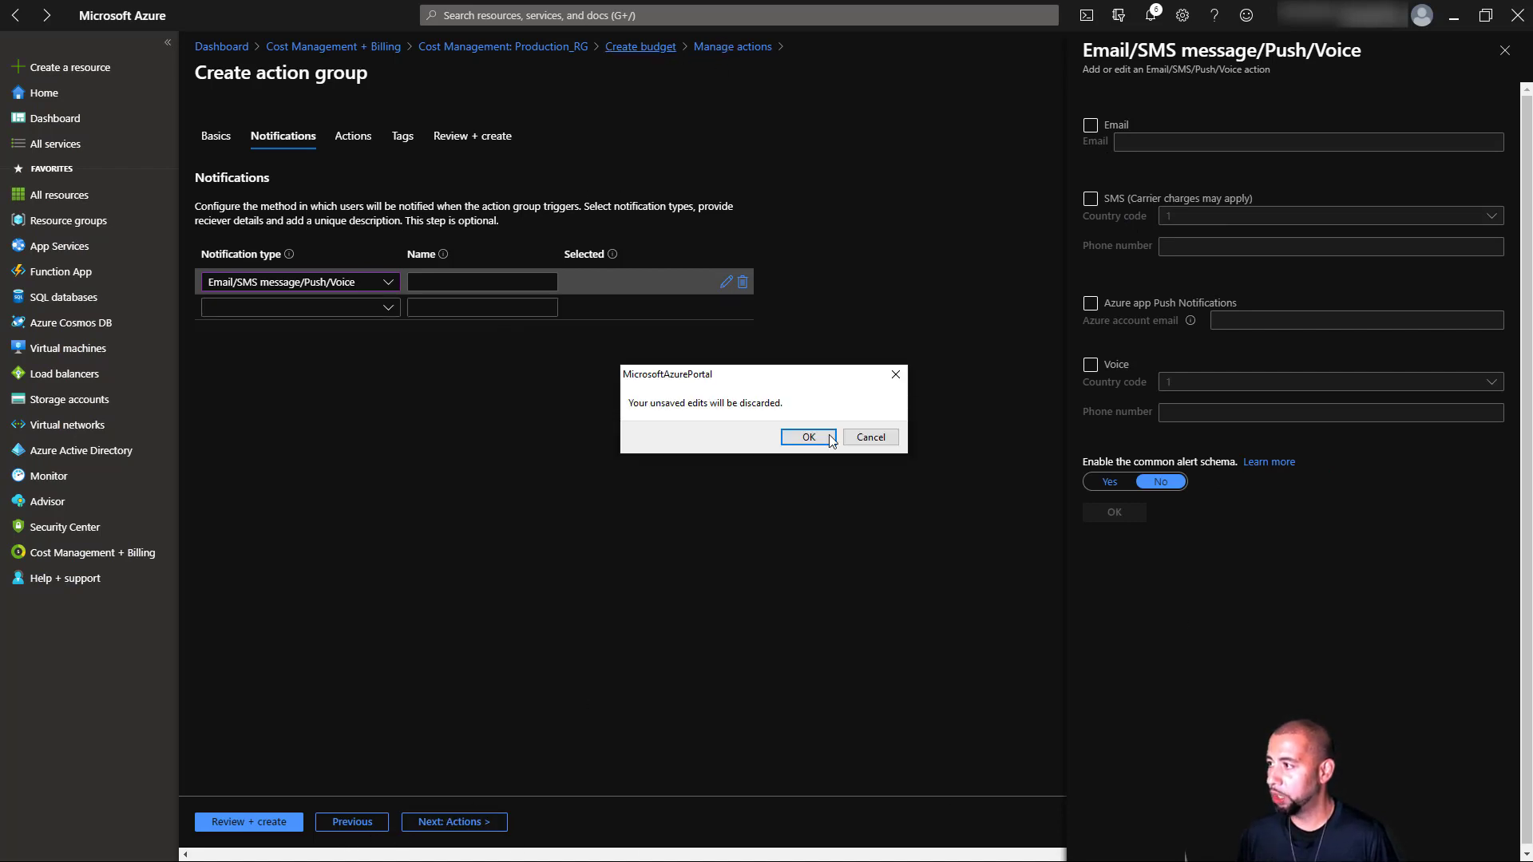
left_click(799, 436)
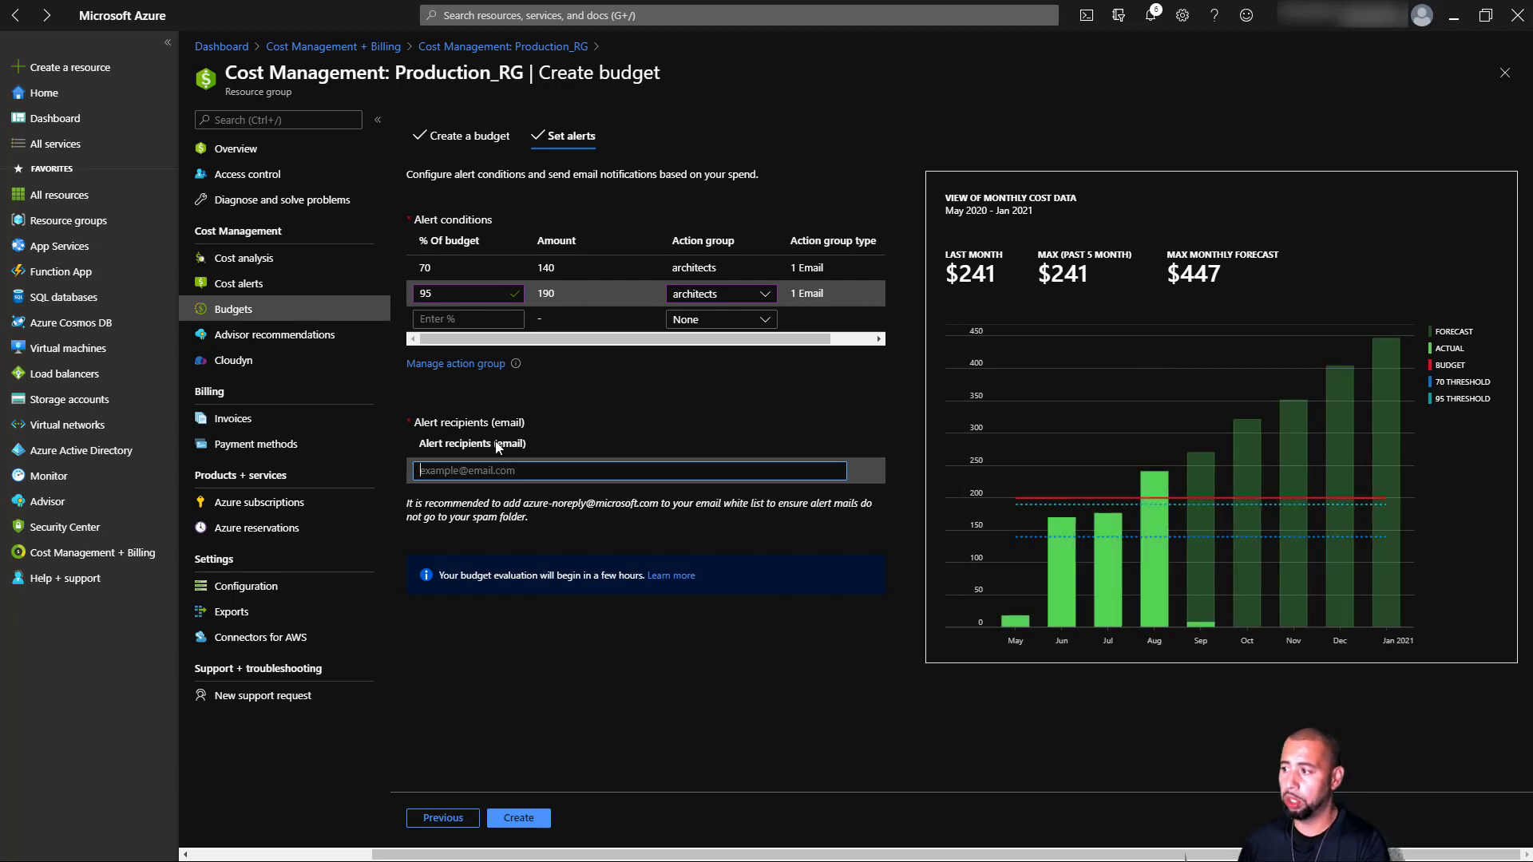
- Discard the unsaved budget and view the cost alerts with the scope changed to the Azure Demo Customer subscription
left_click(259, 285)
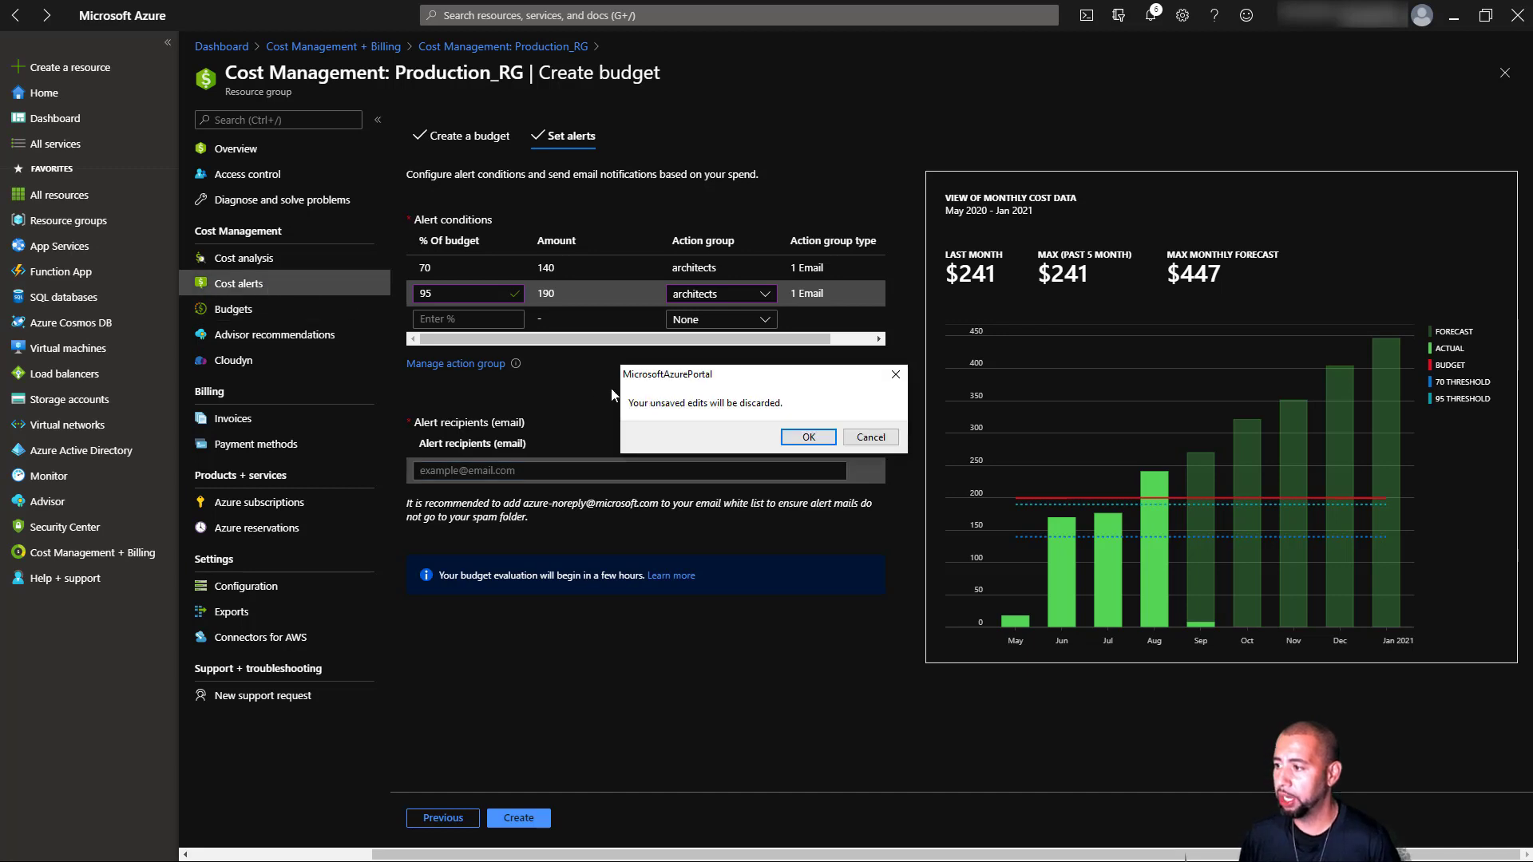
left_click(806, 436)
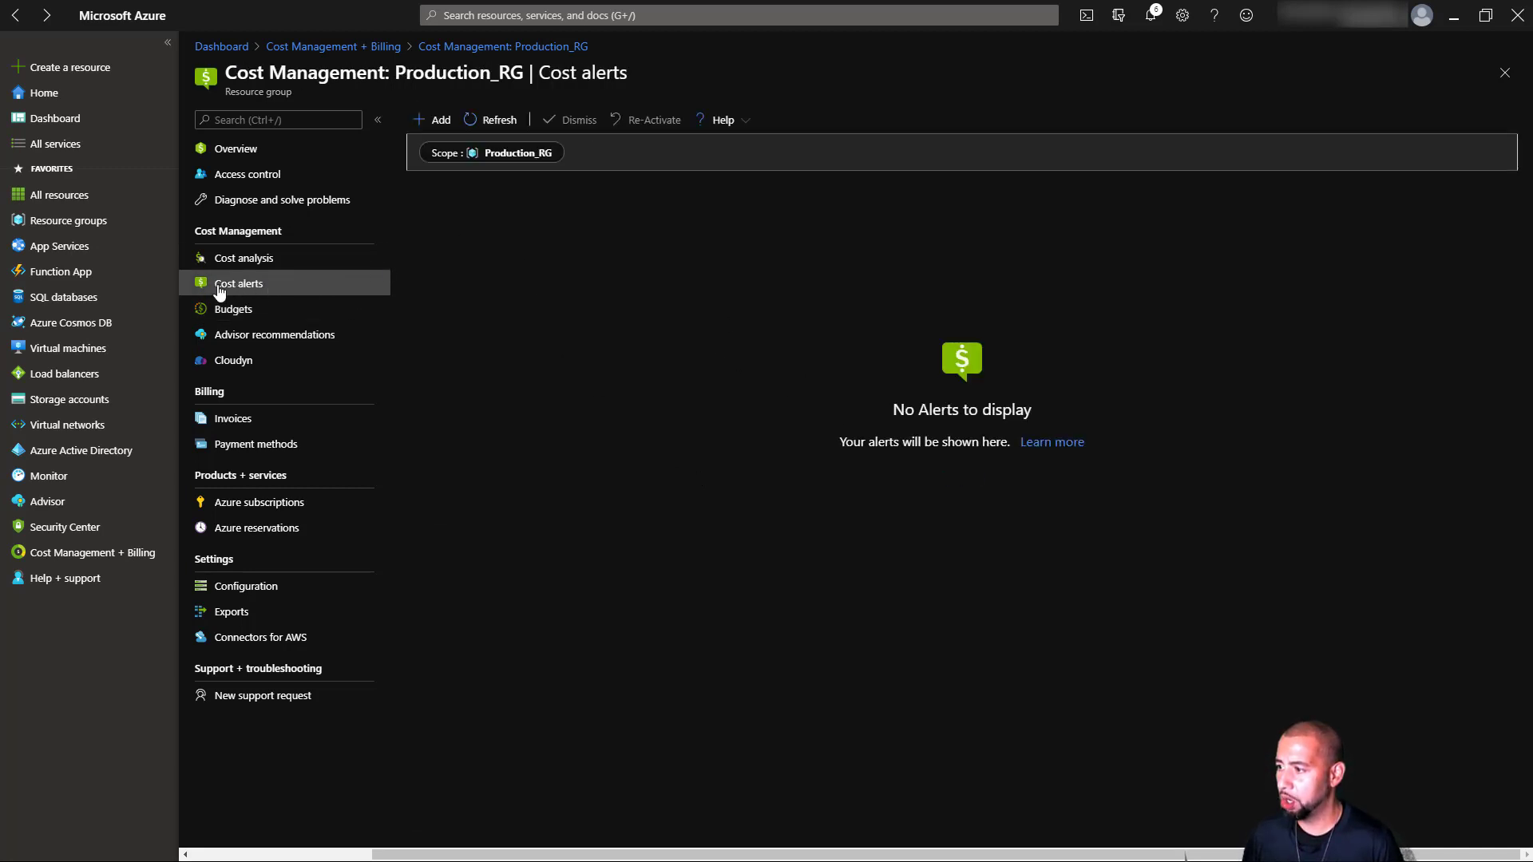
left_click(511, 154)
left_click(1133, 193)
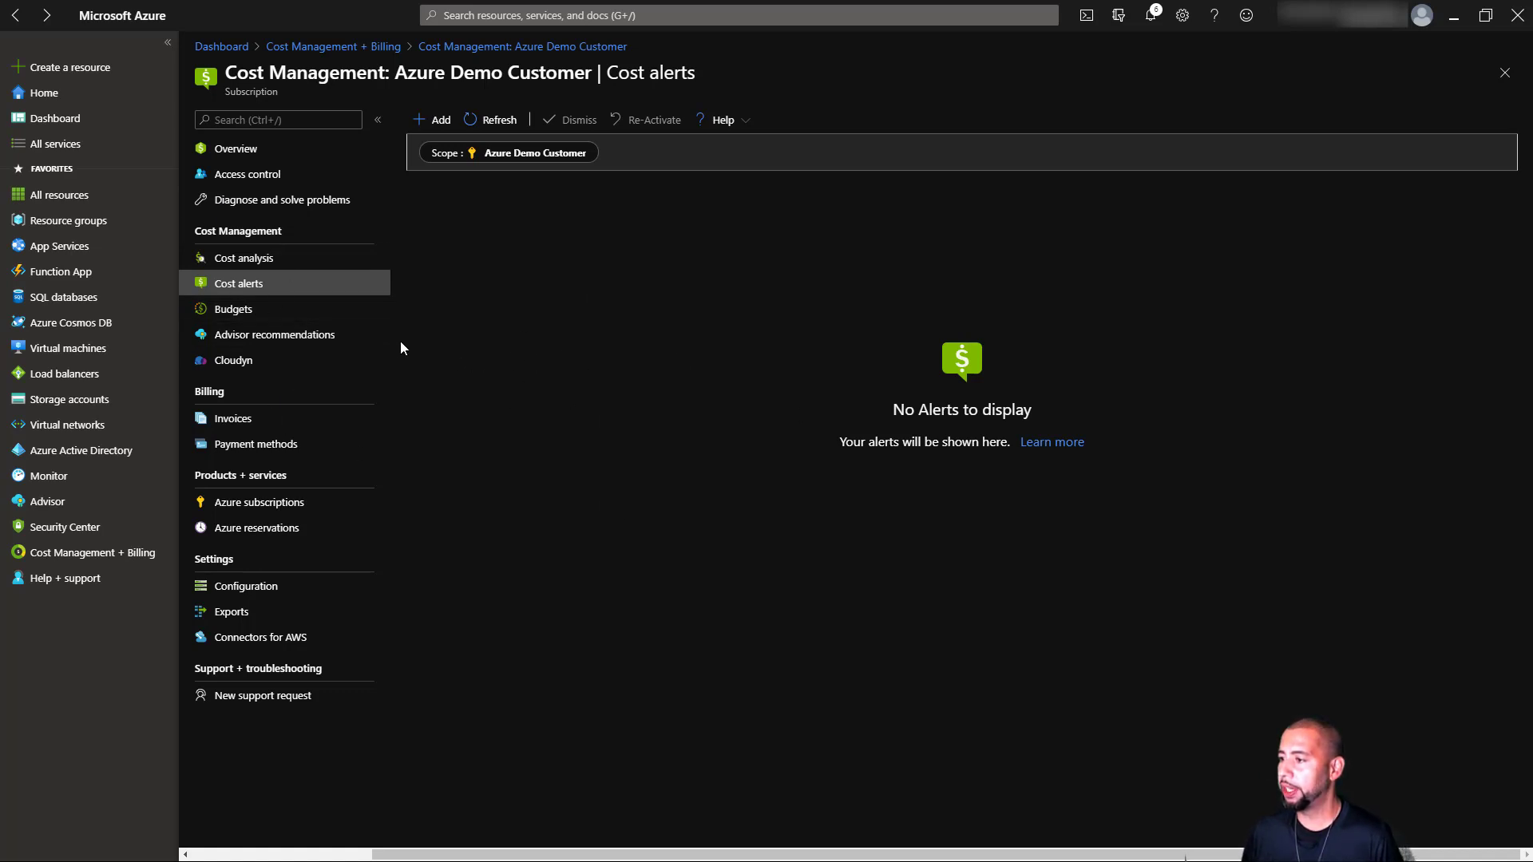
- Review the Advisor recommendation on the unassociated public IP address ADDEMO02-IP, and view the Connectors for AWS page
left_click(296, 349)
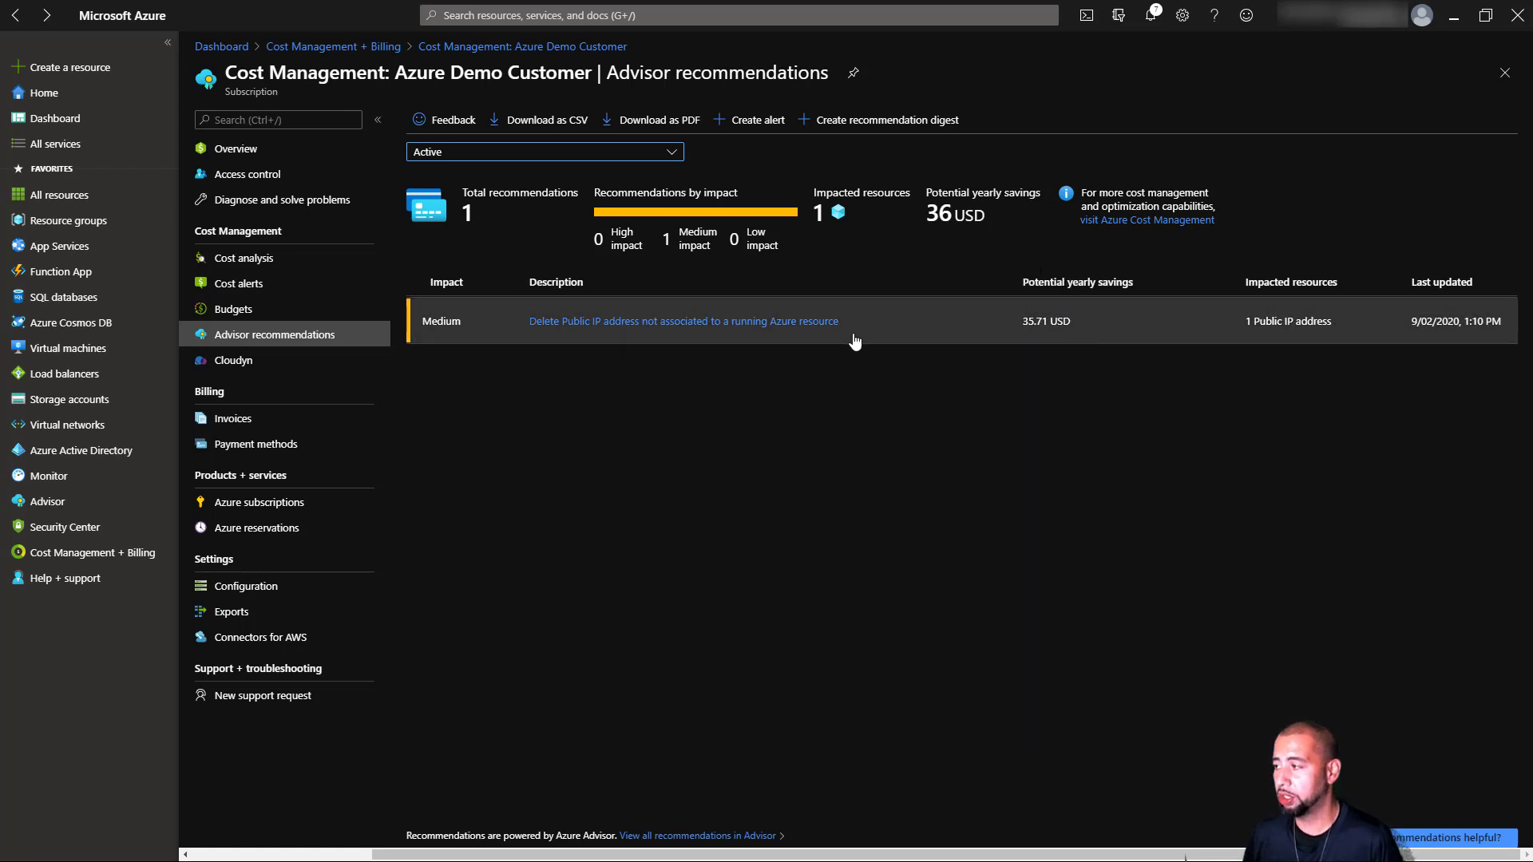
left_click(631, 322)
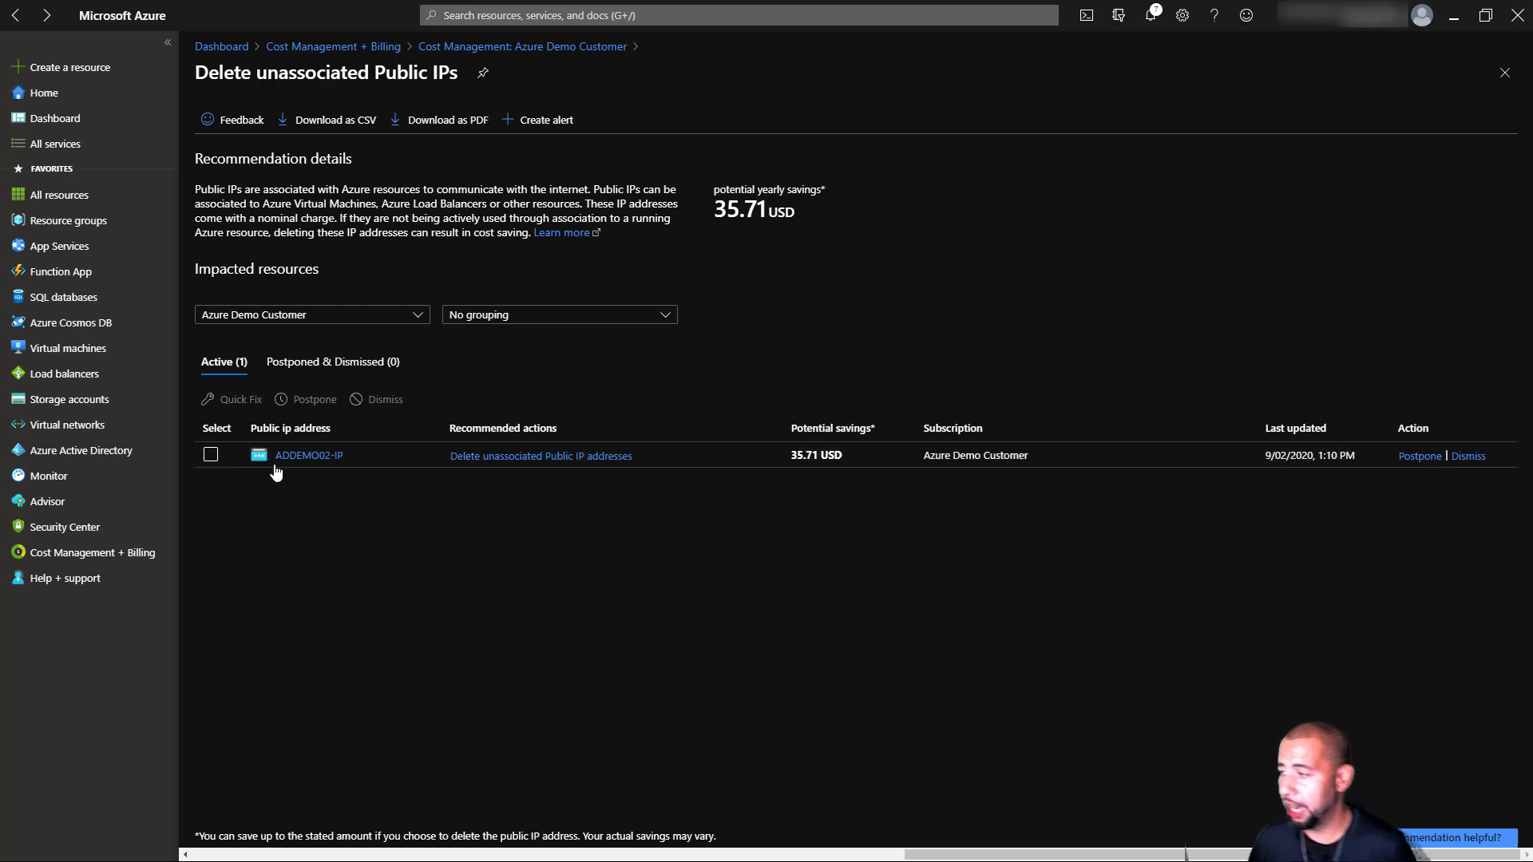
left_click(211, 454)
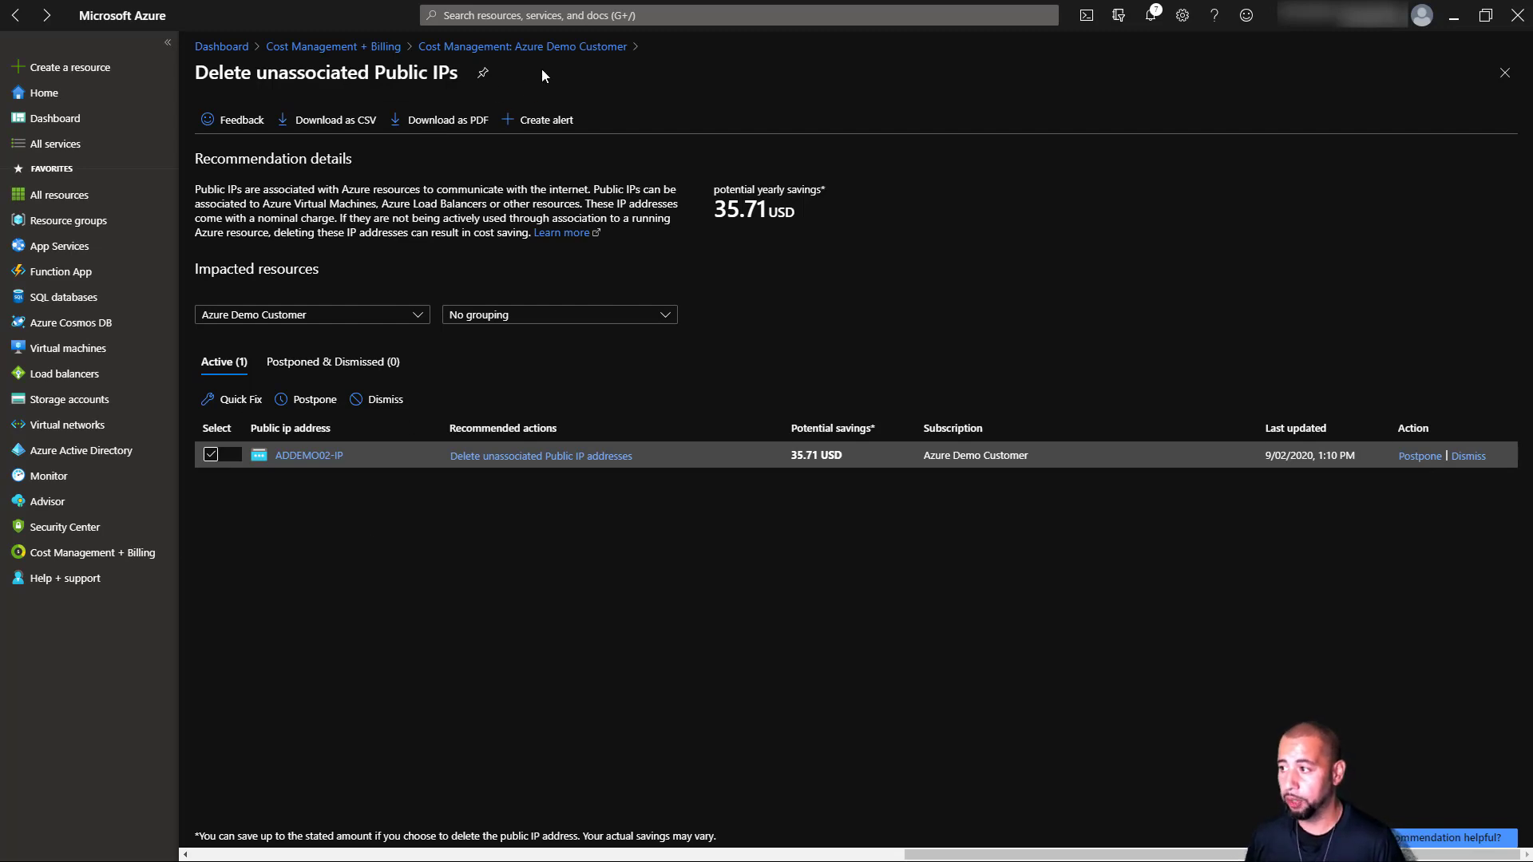
left_click(563, 46)
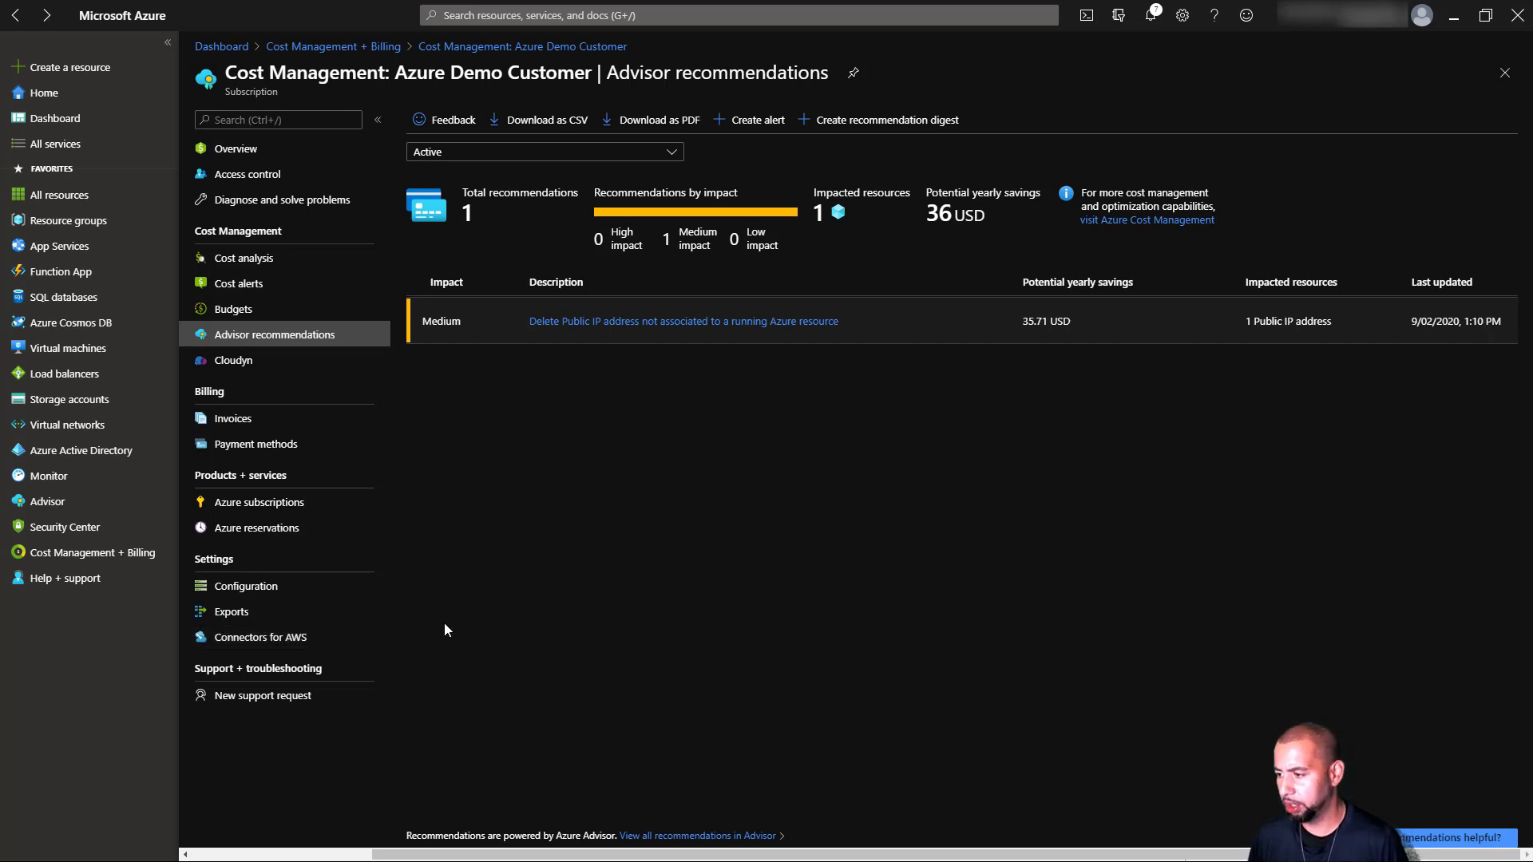
left_click(292, 643)
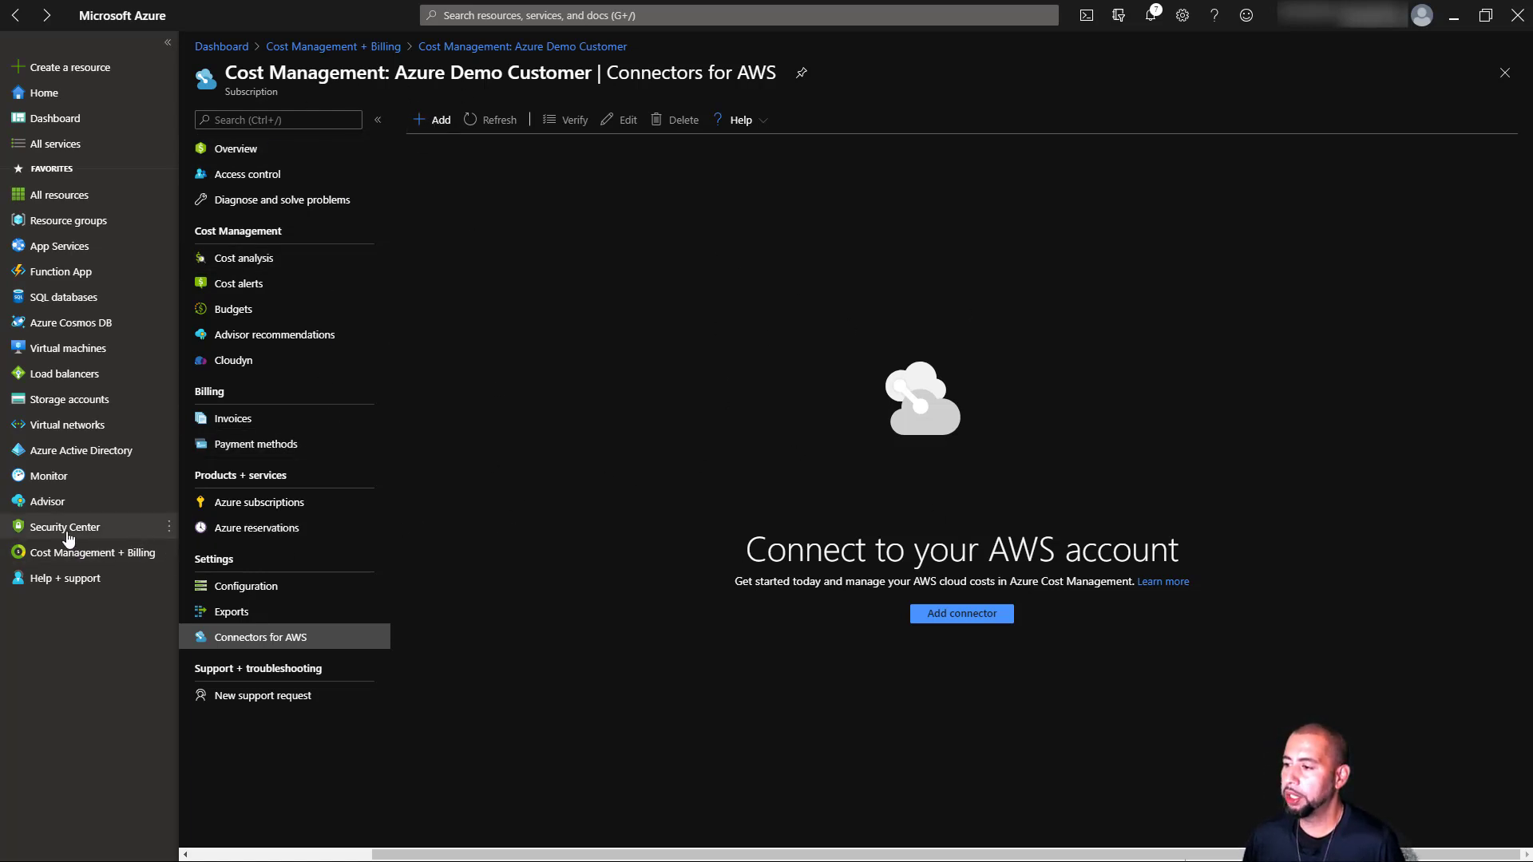
- Open Security Center and view the overview's resource security hygiene section
mouse_move(92, 532)
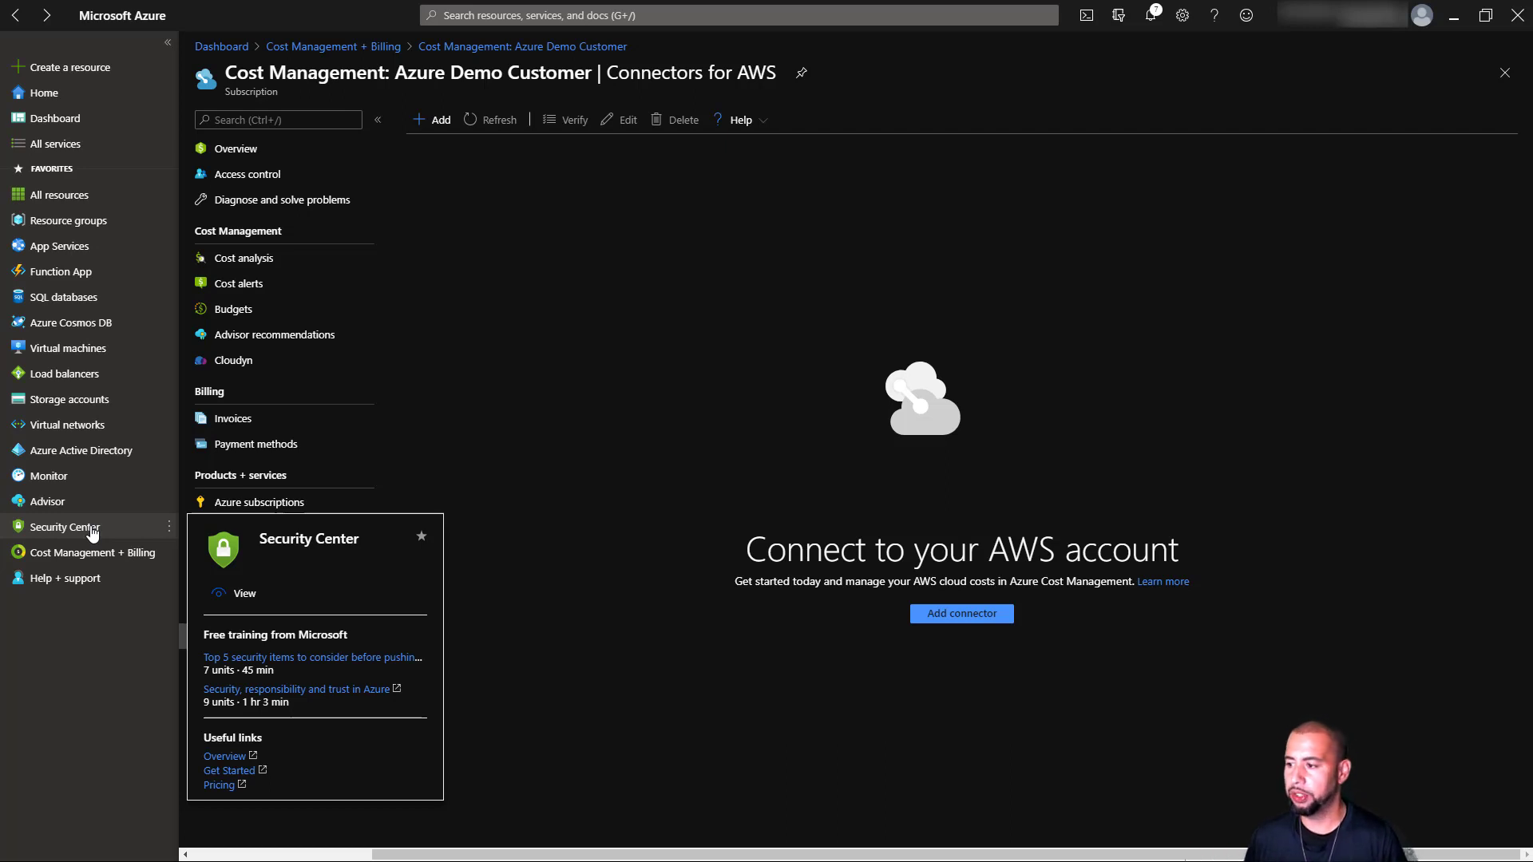
left_click(92, 531)
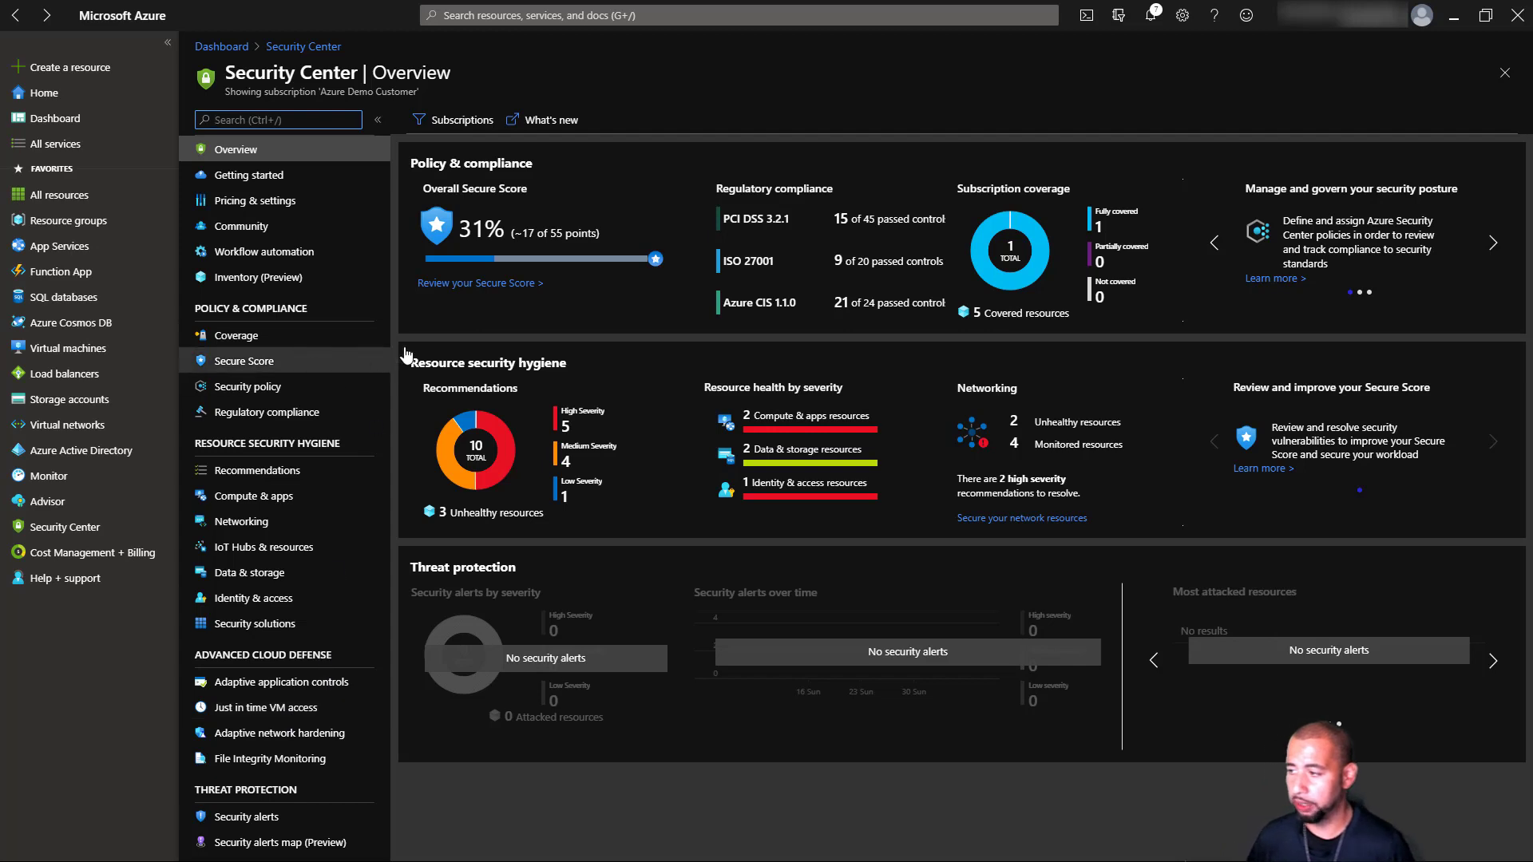
left_click(762, 104)
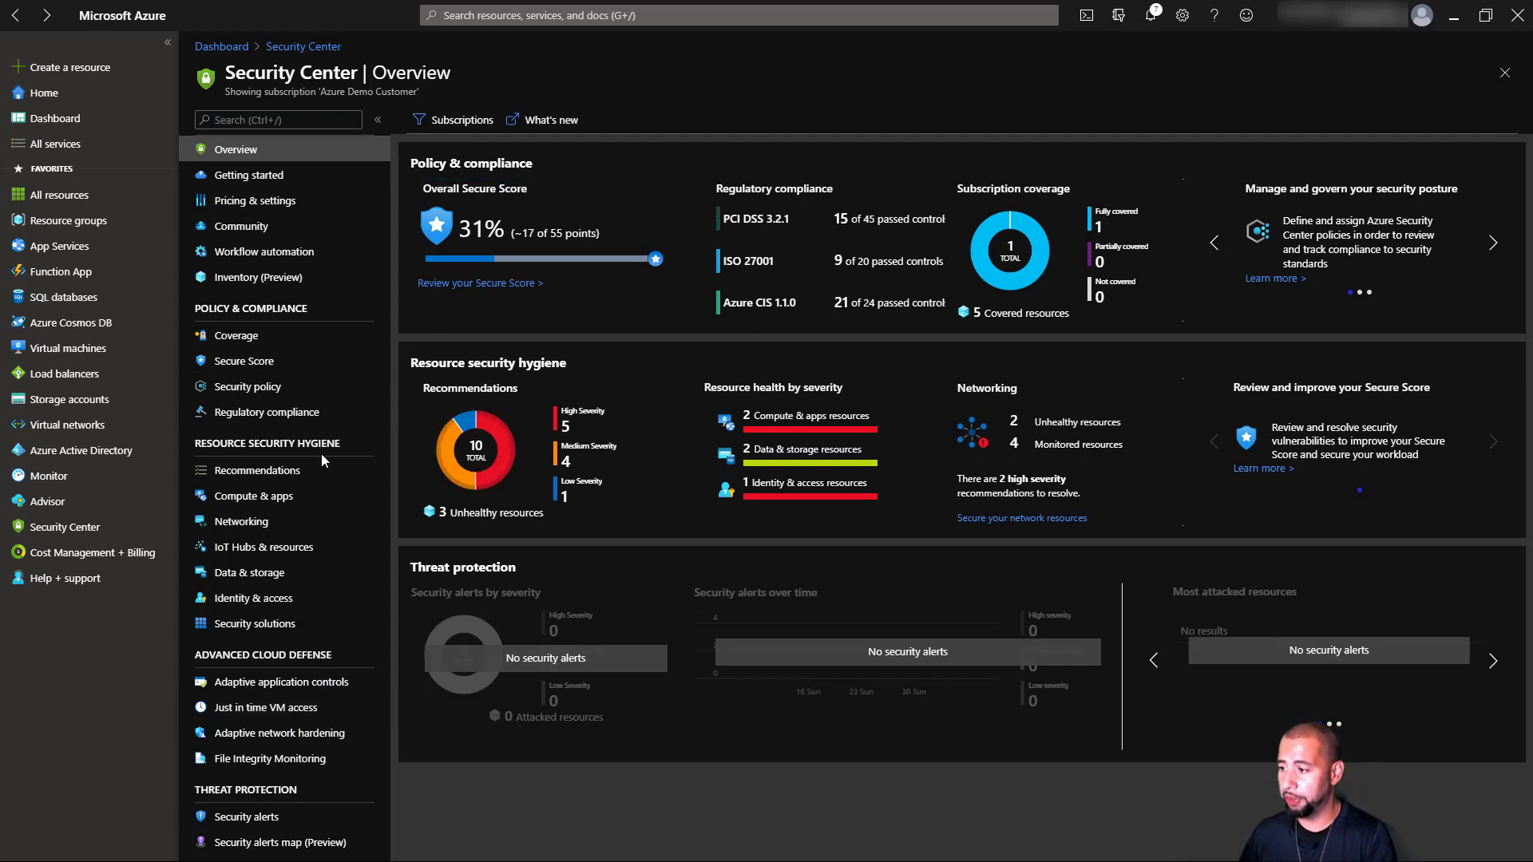
left_click_drag(581, 361, 410, 363)
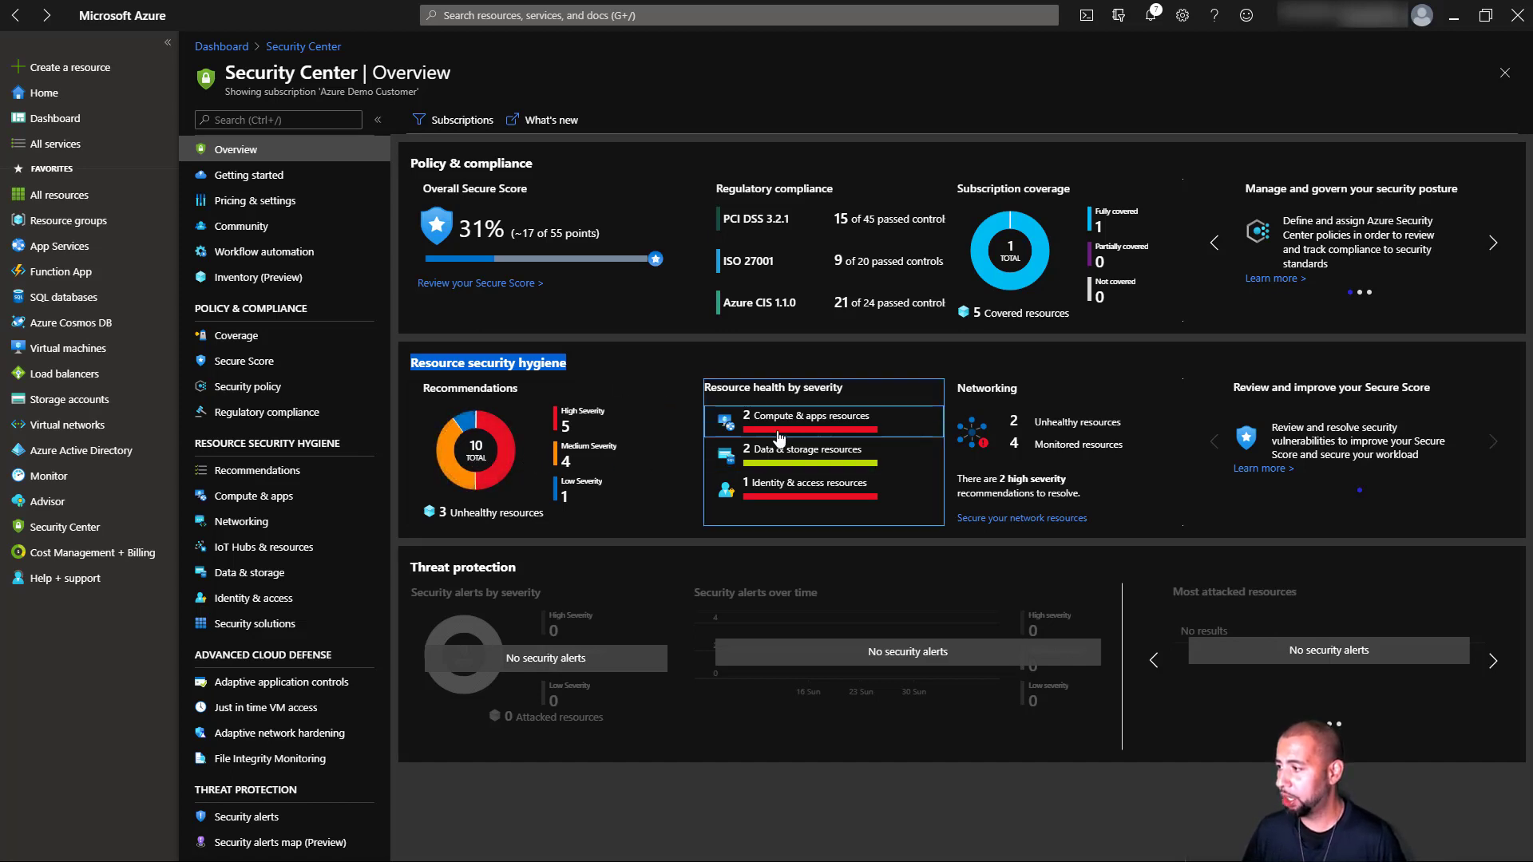
- Review the Security Center recommendations, expanding the Enable MFA, Secure management ports, Remediate vulnerabilities and Enable encryption at rest controls
left_click(279, 471)
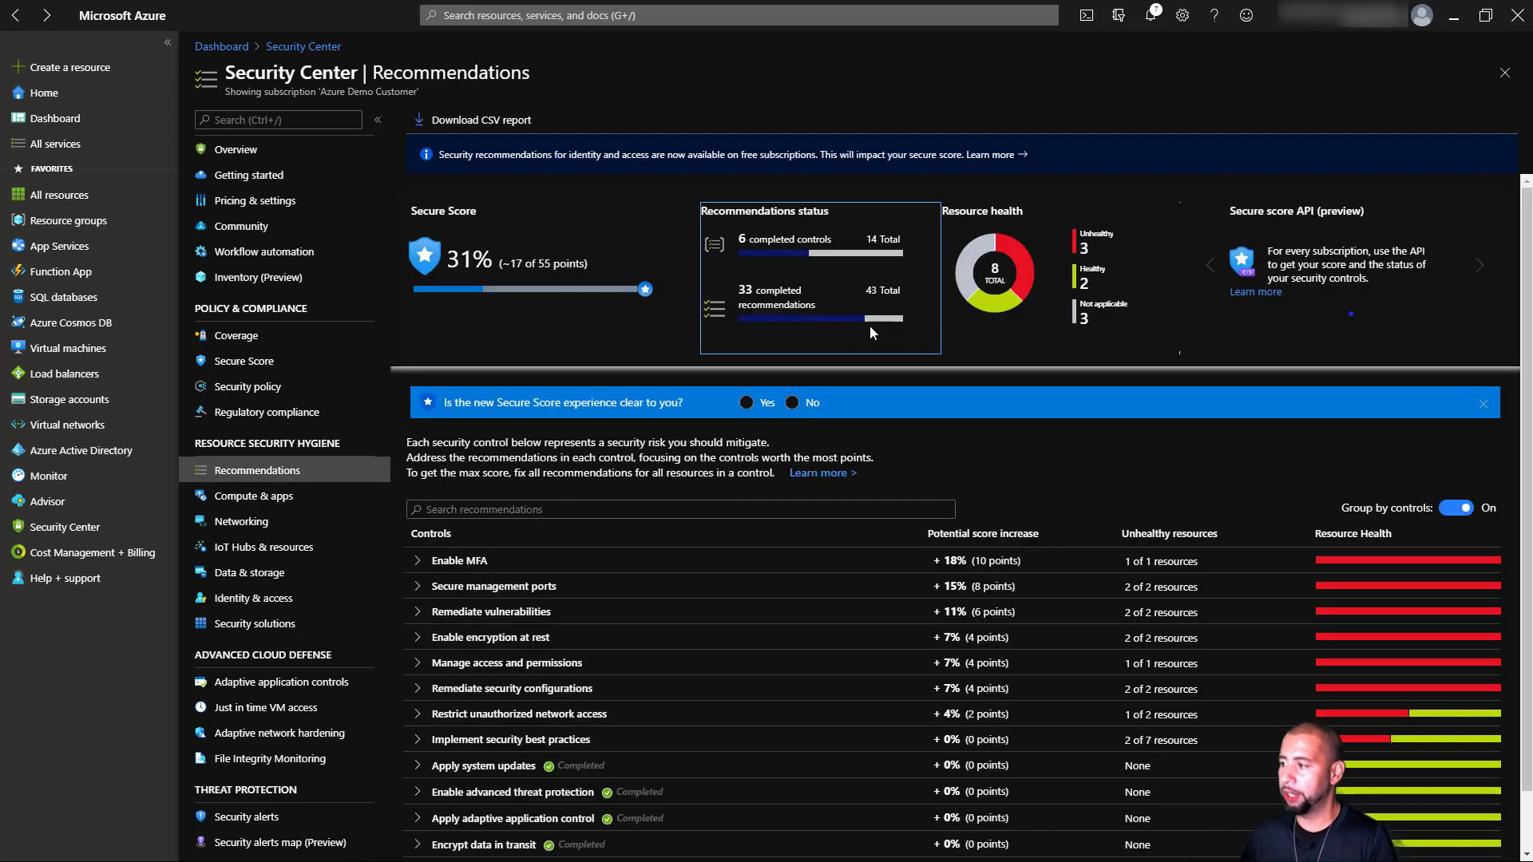
scroll(992, 485, "down", 1)
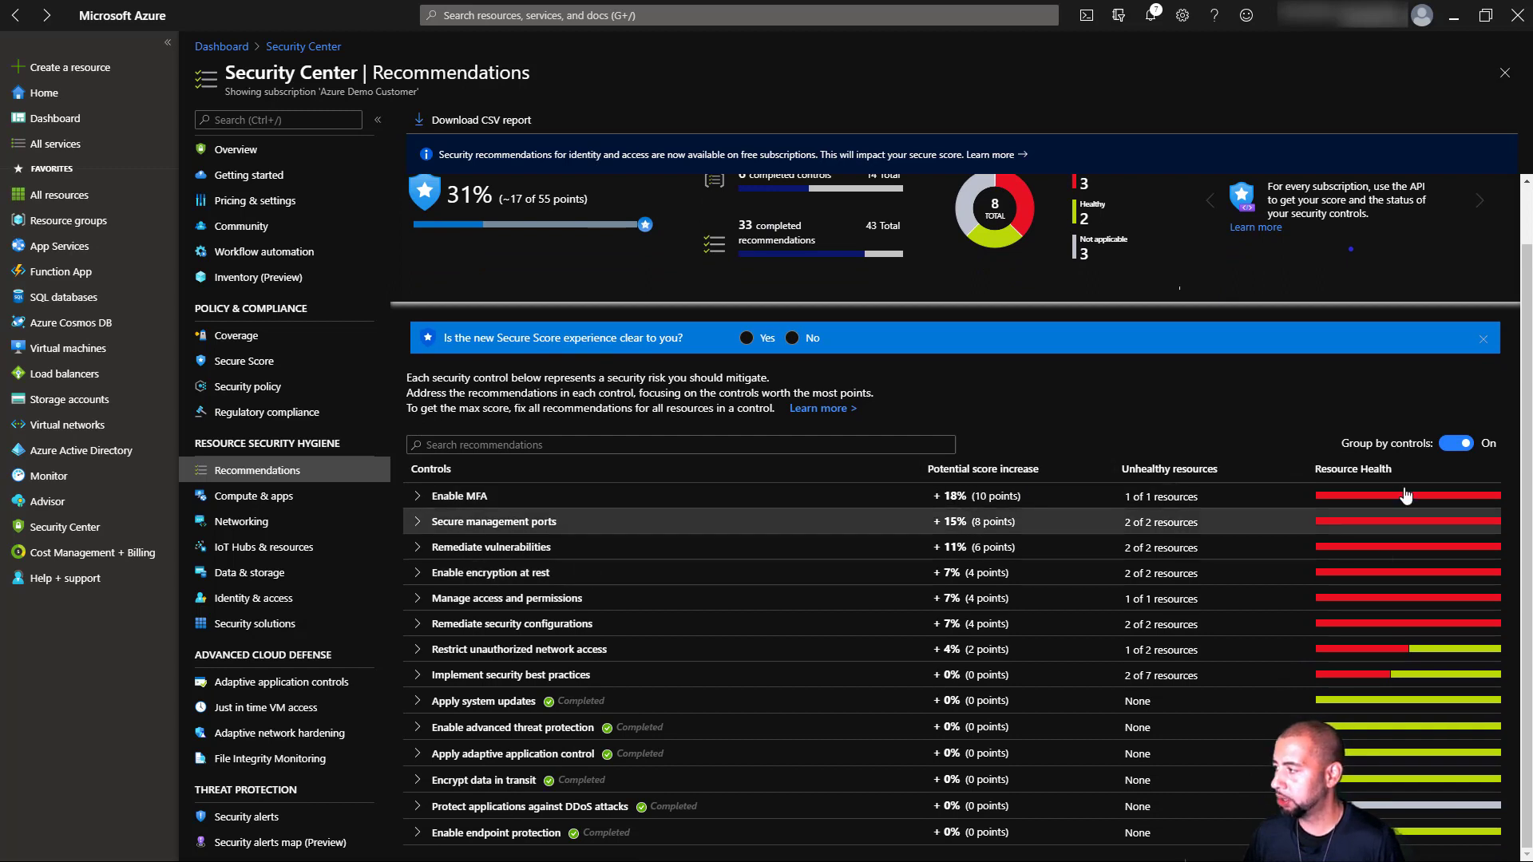
left_click(416, 495)
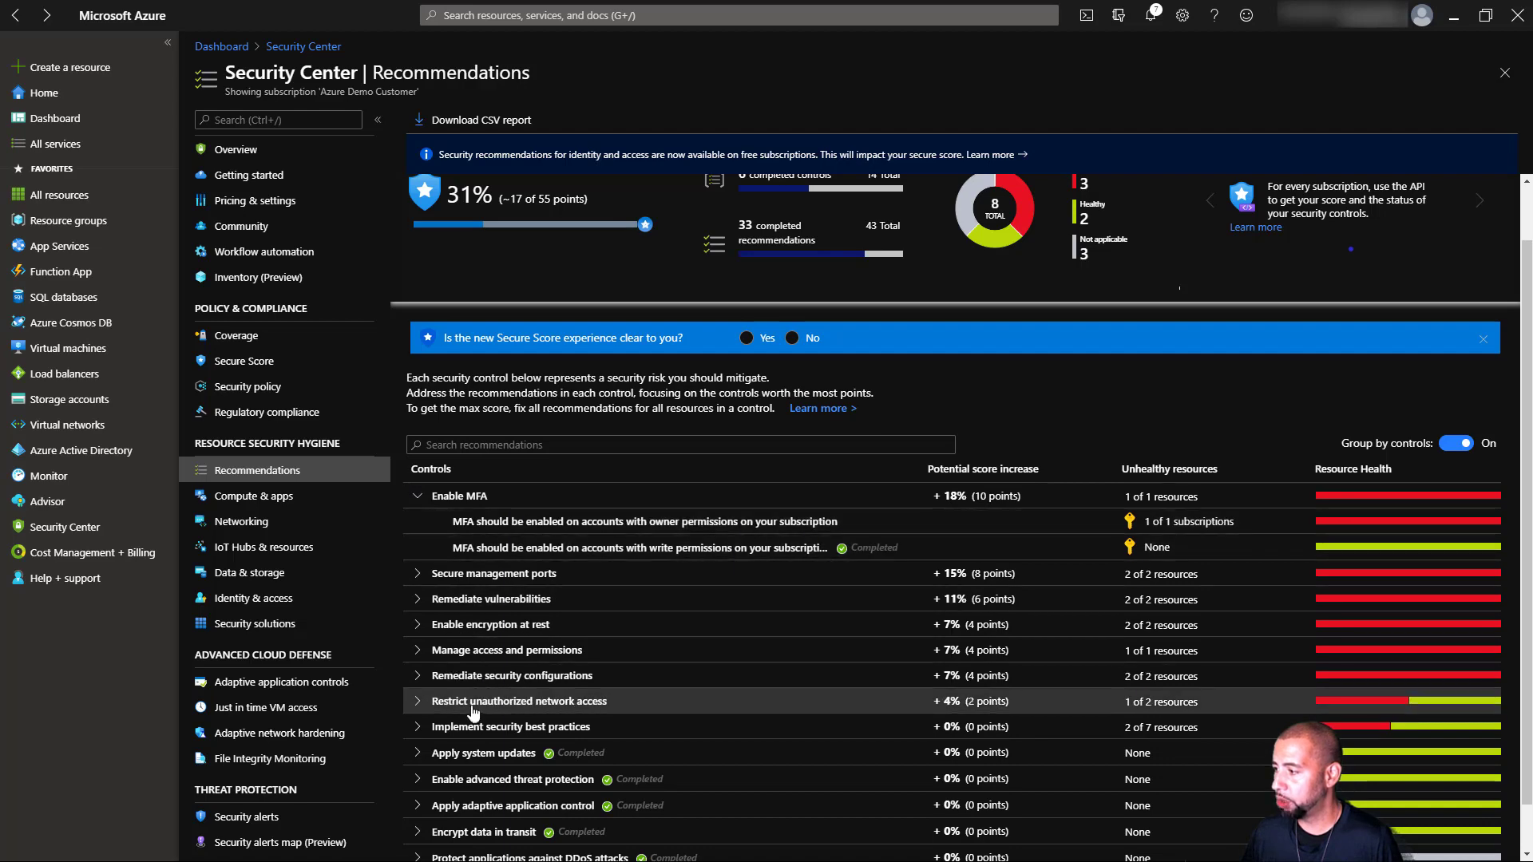
scroll(639, 559, "down", 1)
left_click(419, 523)
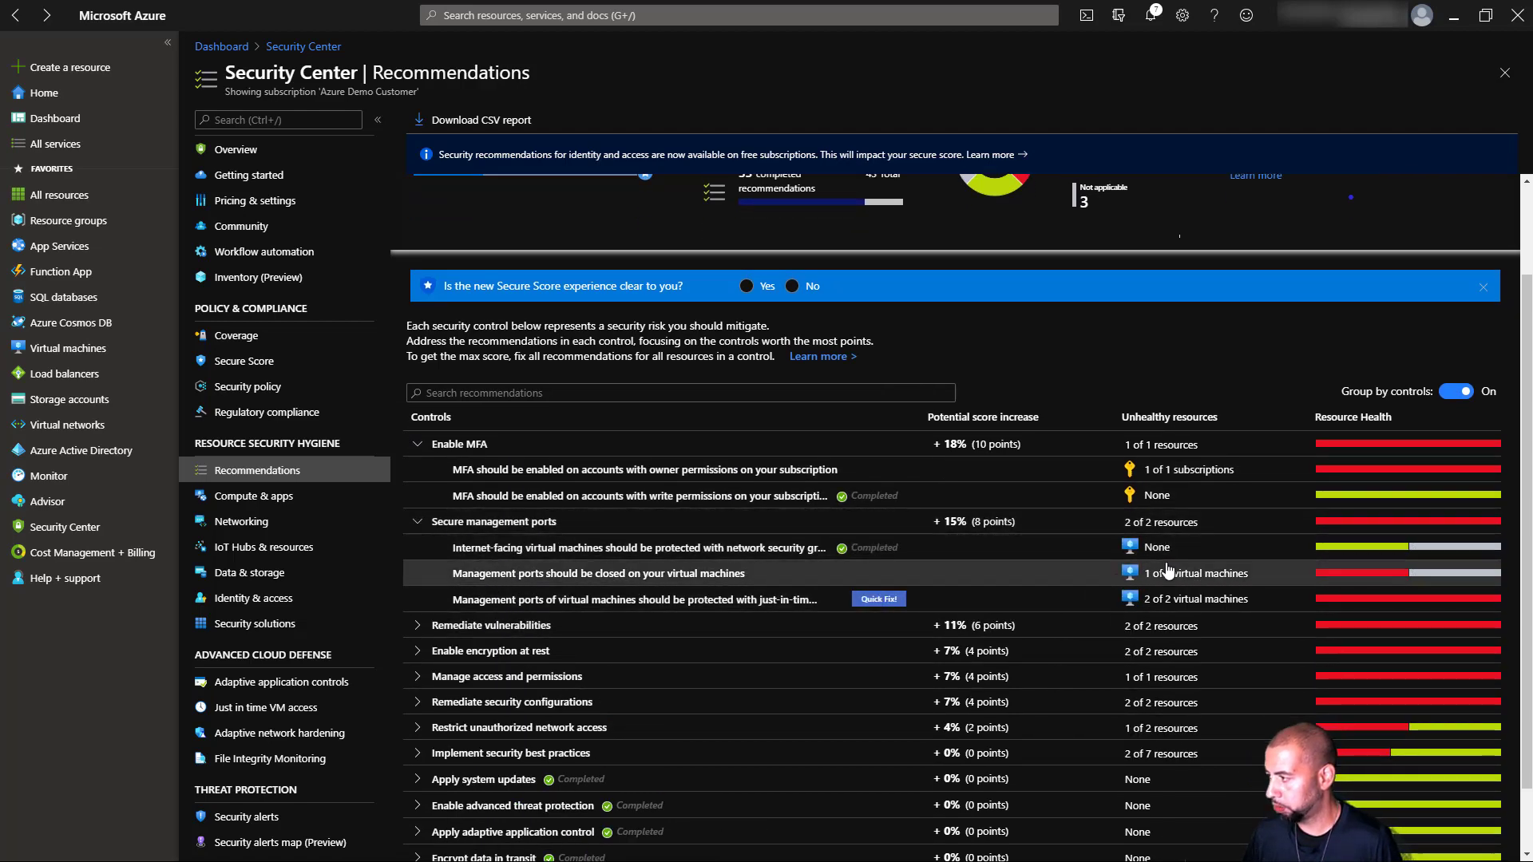
scroll(582, 742, "down", 1)
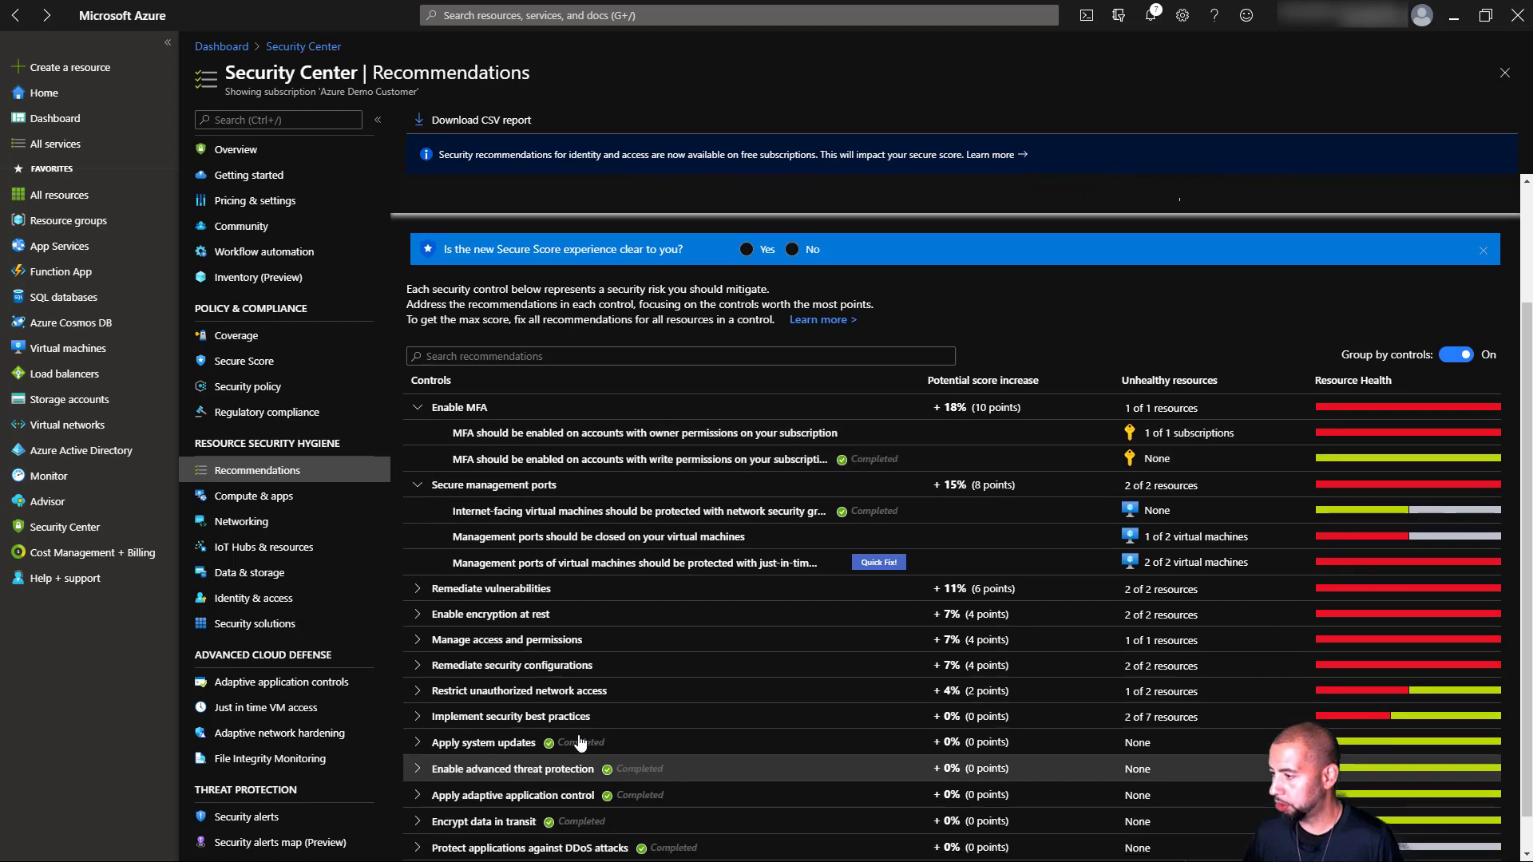
left_click(419, 548)
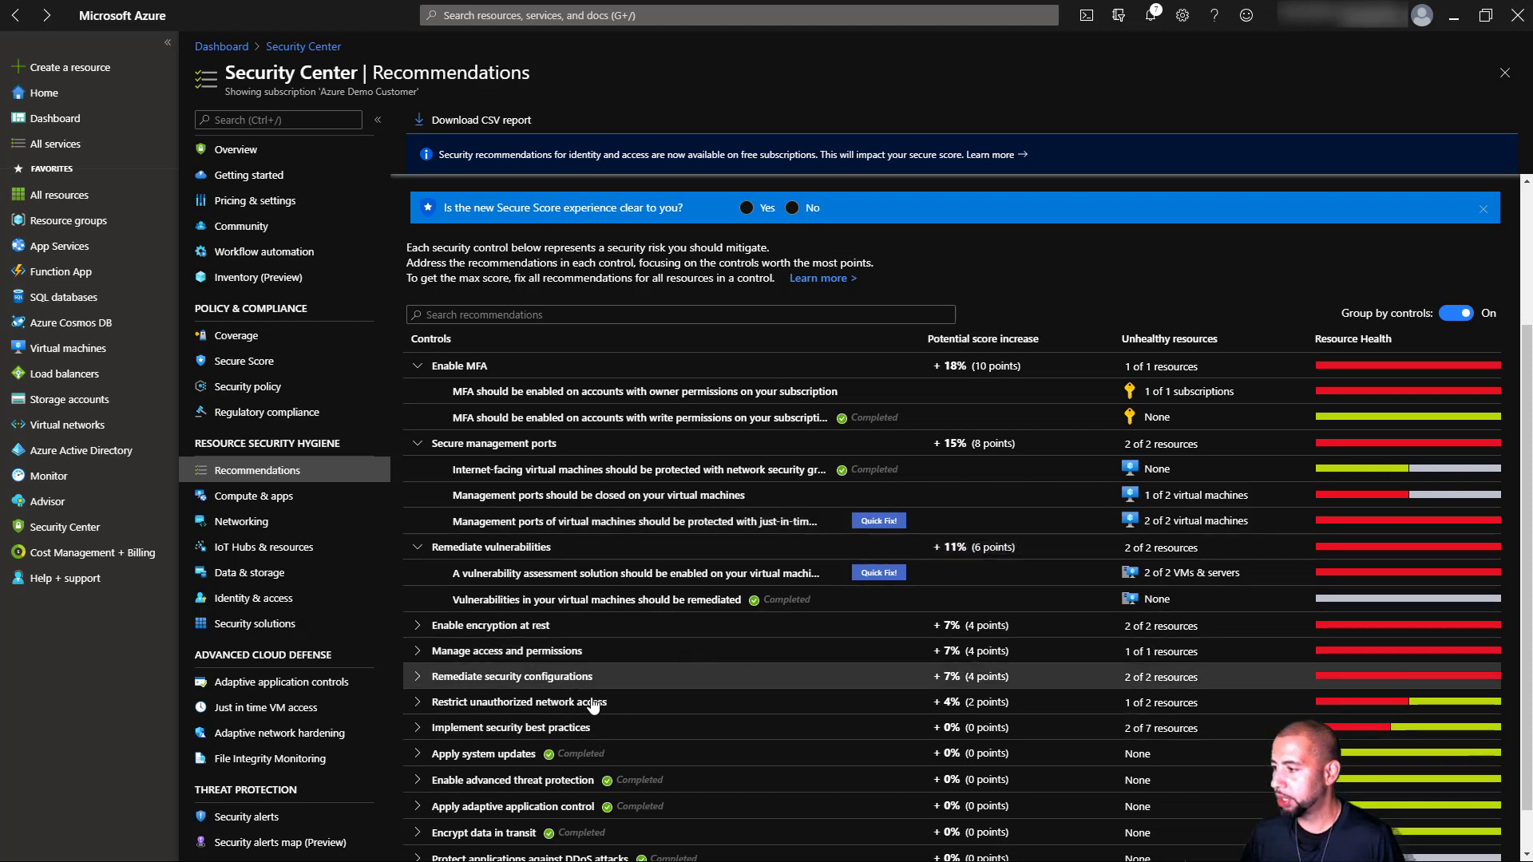
left_click(443, 625)
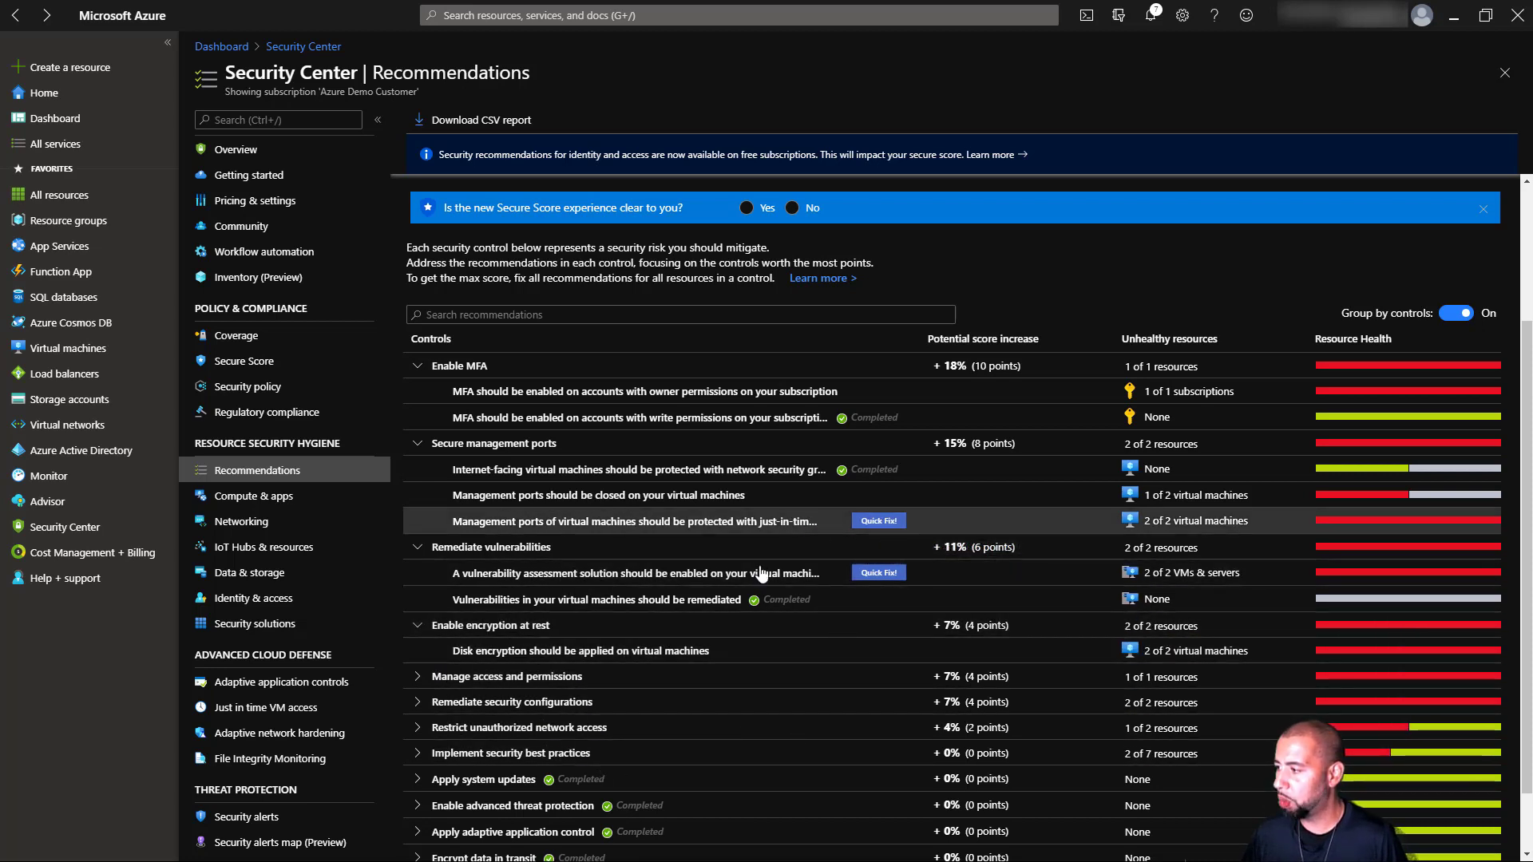
scroll(681, 661, "down", 1)
scroll(682, 639, "up", 4)
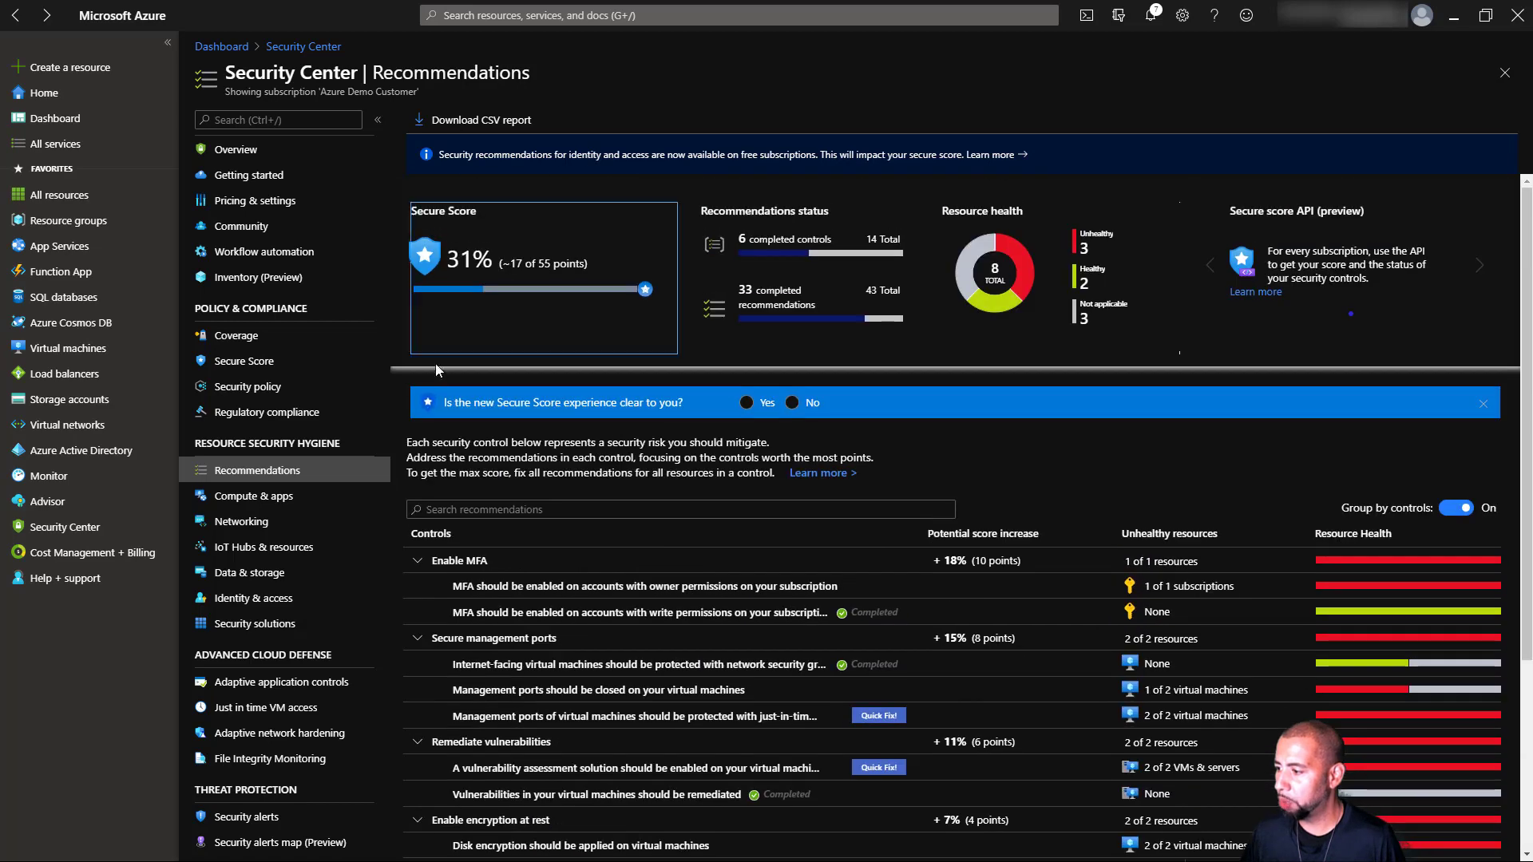
- Under Compute & apps, inspect the virtual machine vulnerability assessment recommendation with UbuntuWeb selected, and return without remediating
left_click(252, 498)
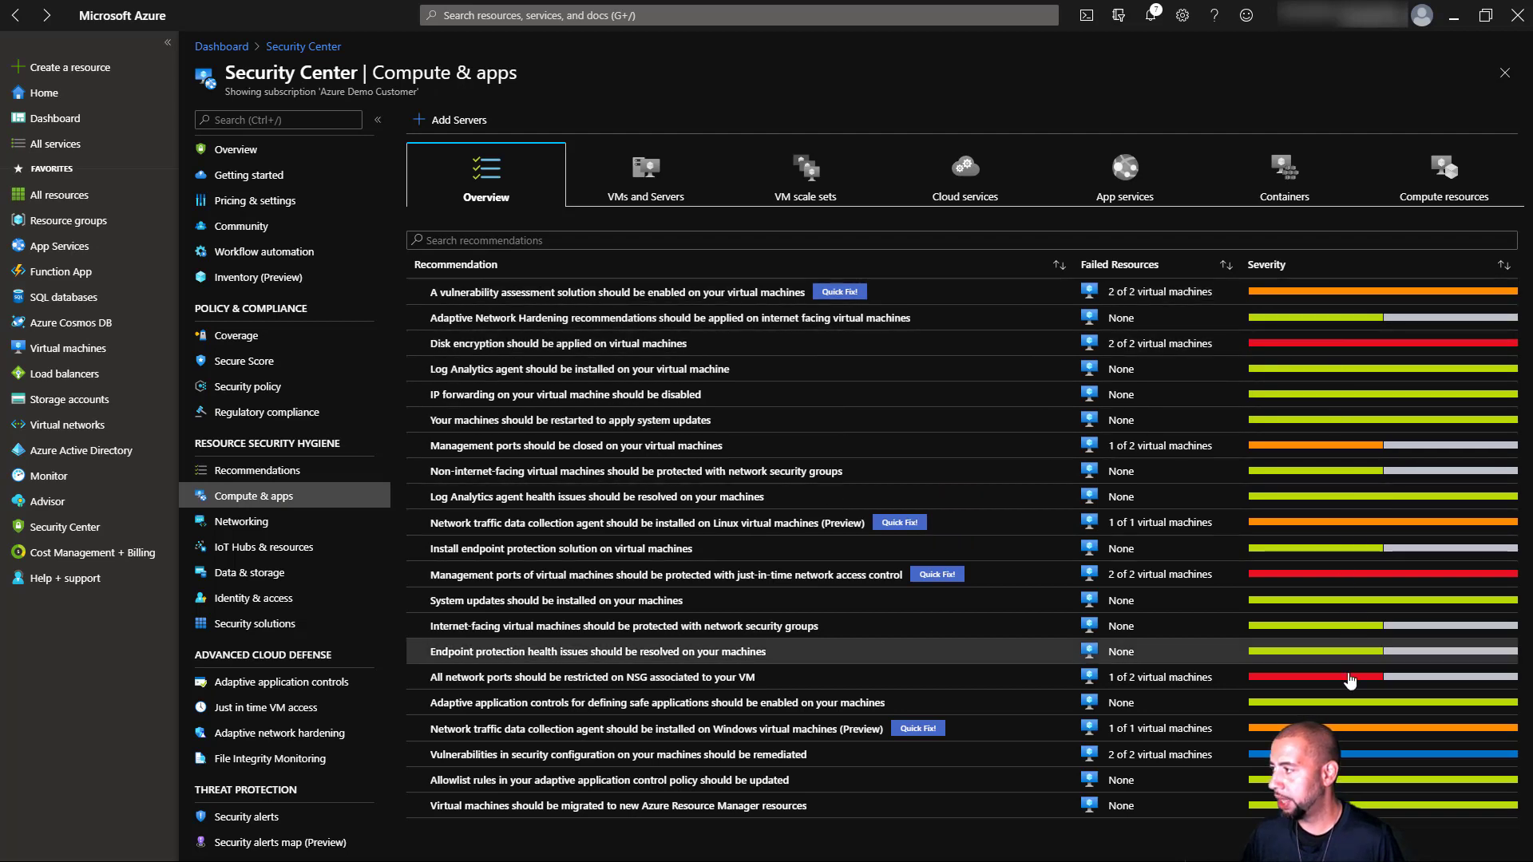
left_click(524, 302)
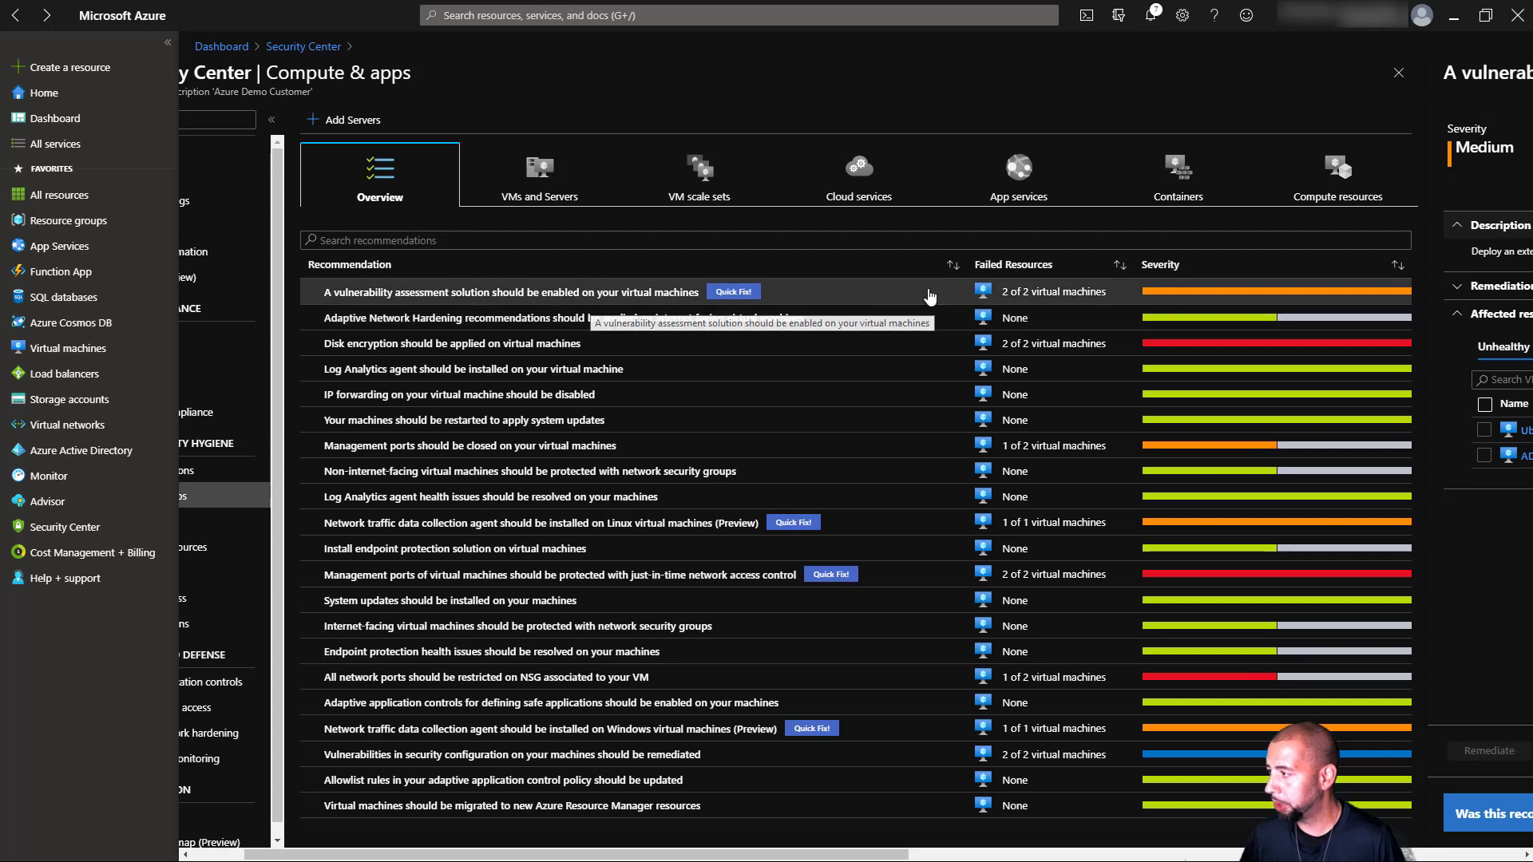
left_click(565, 299)
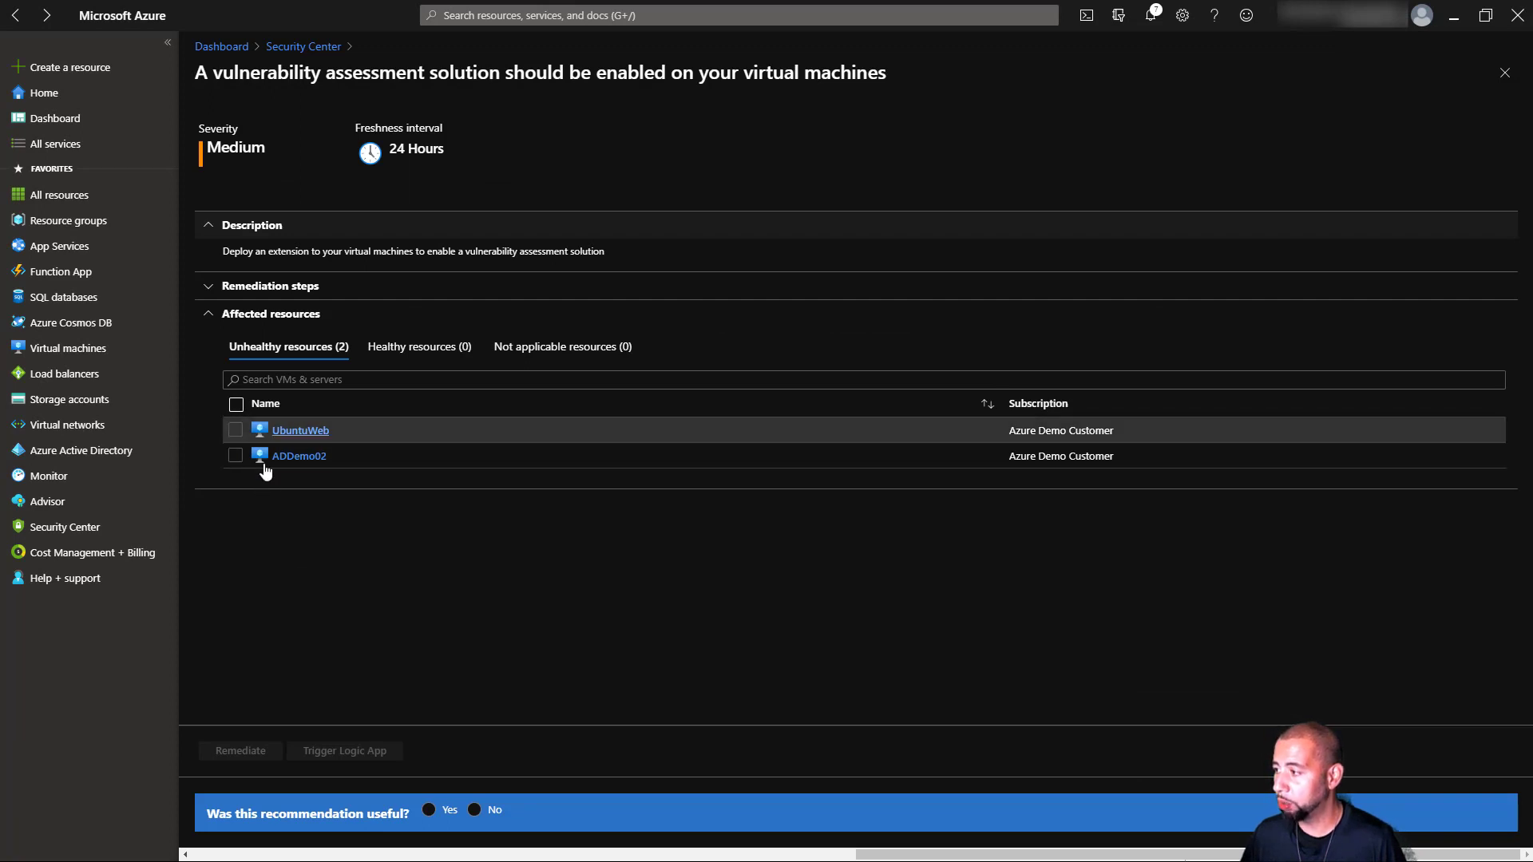
left_click(235, 430)
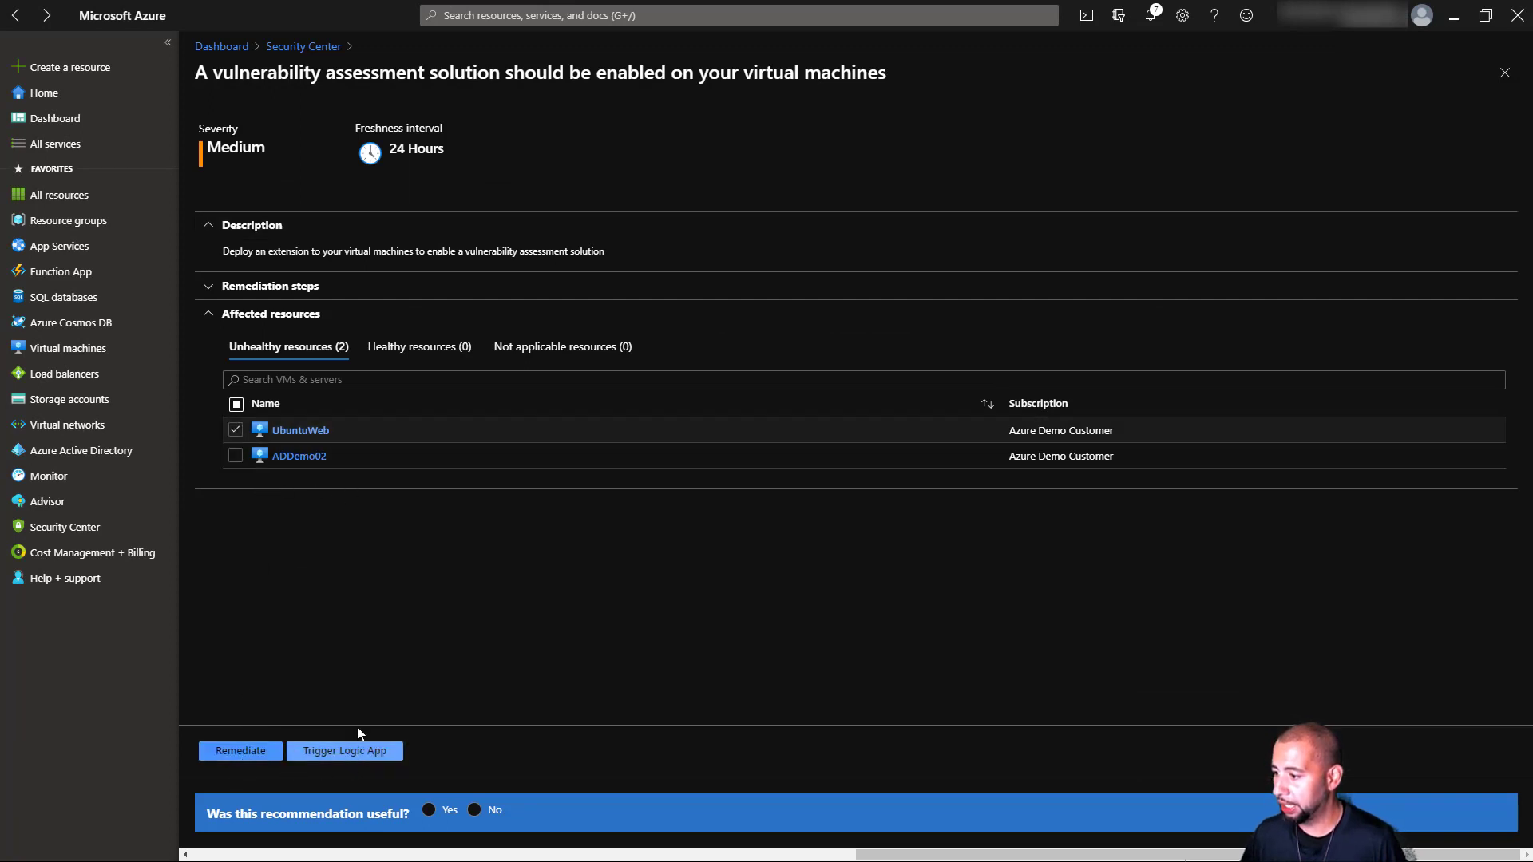
left_click(316, 48)
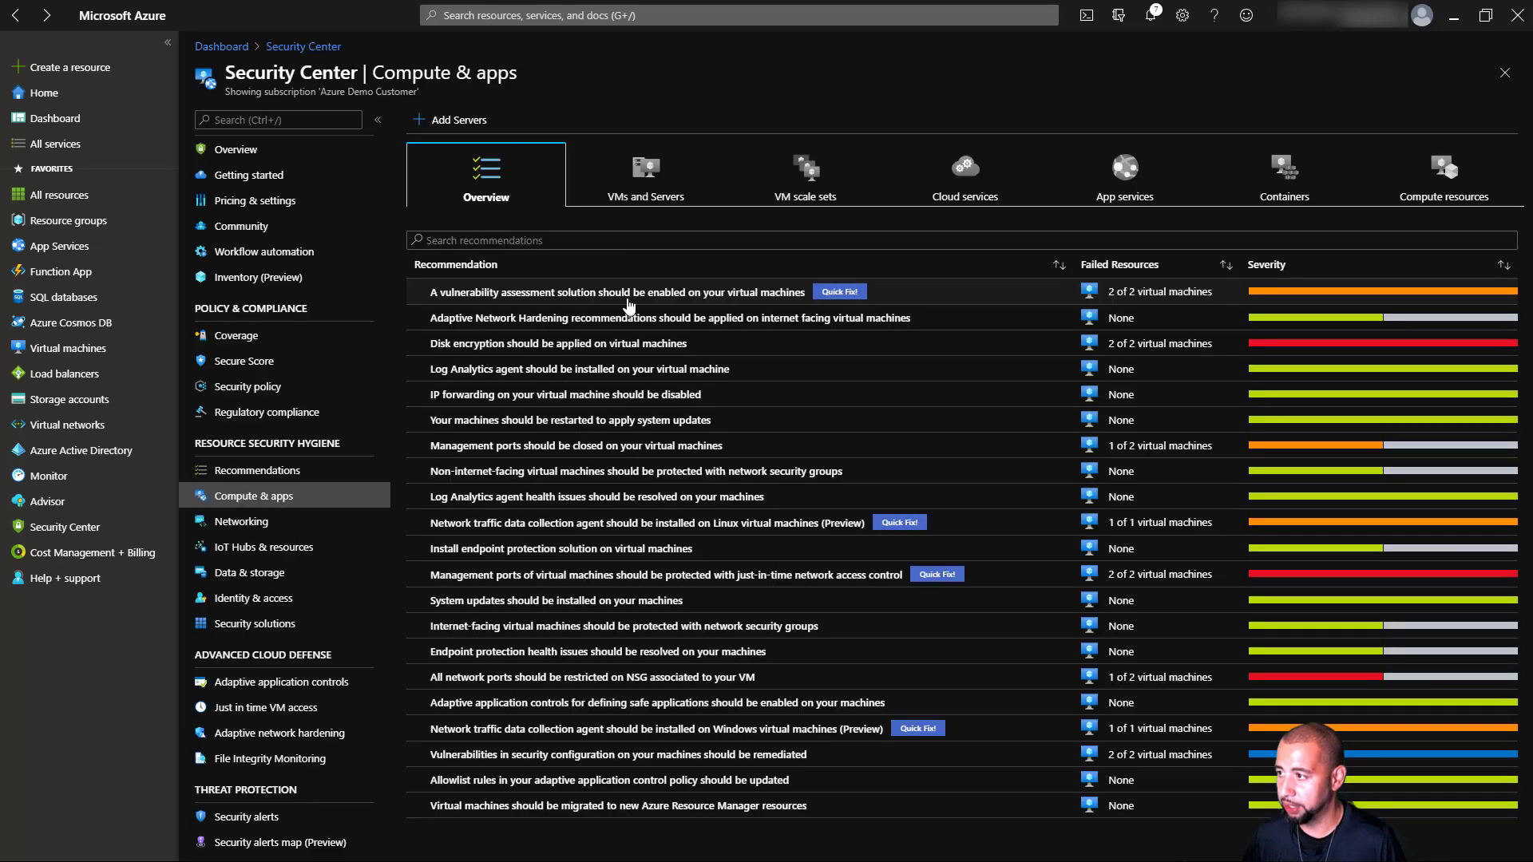
- View the Networking and Data & storage security pages, and return to the Security Center overview
left_click(262, 523)
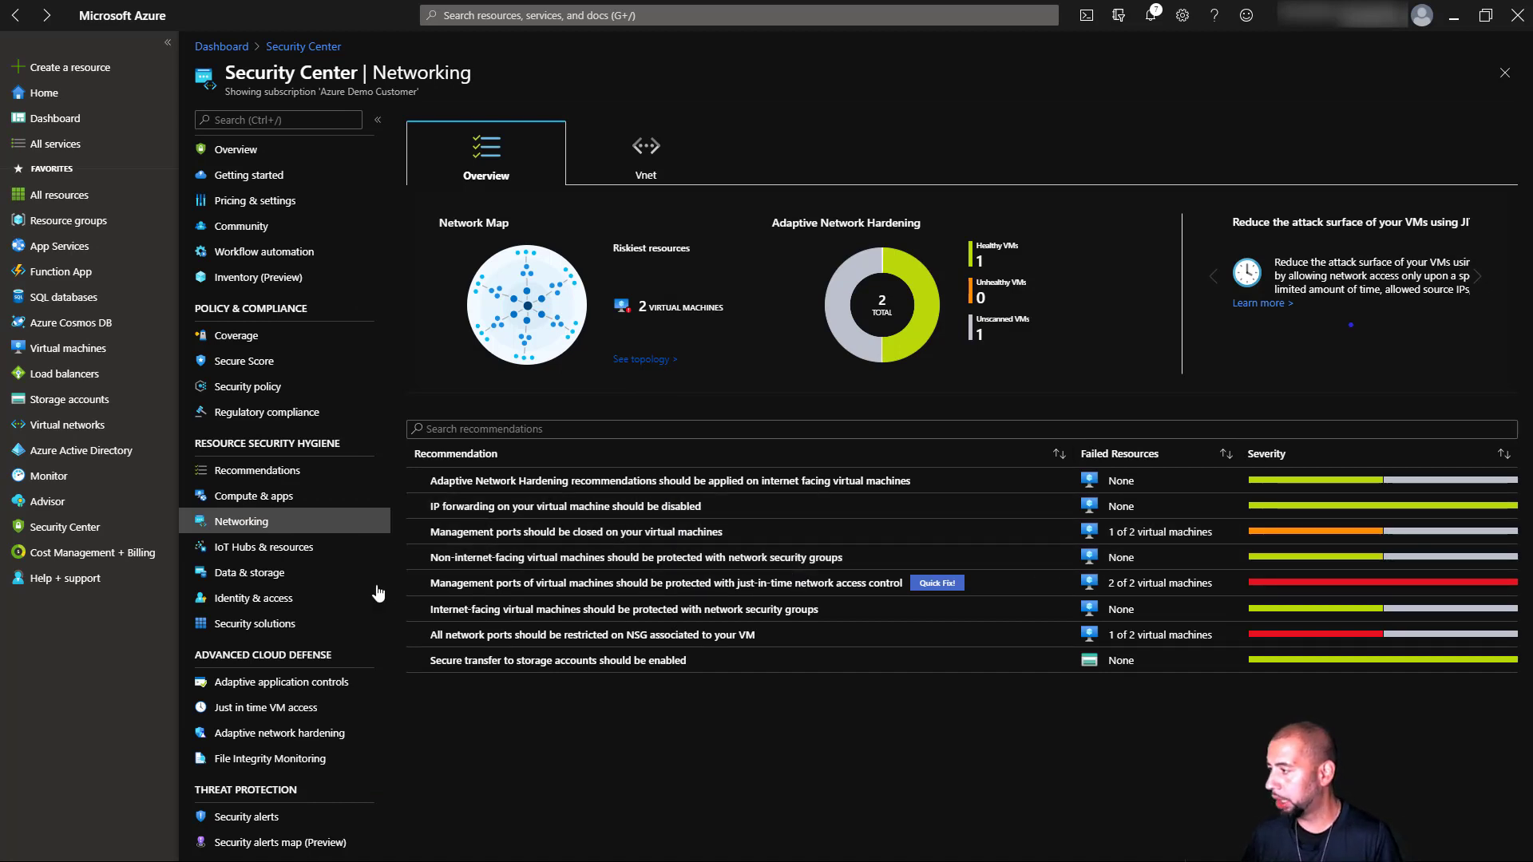
left_click(275, 589)
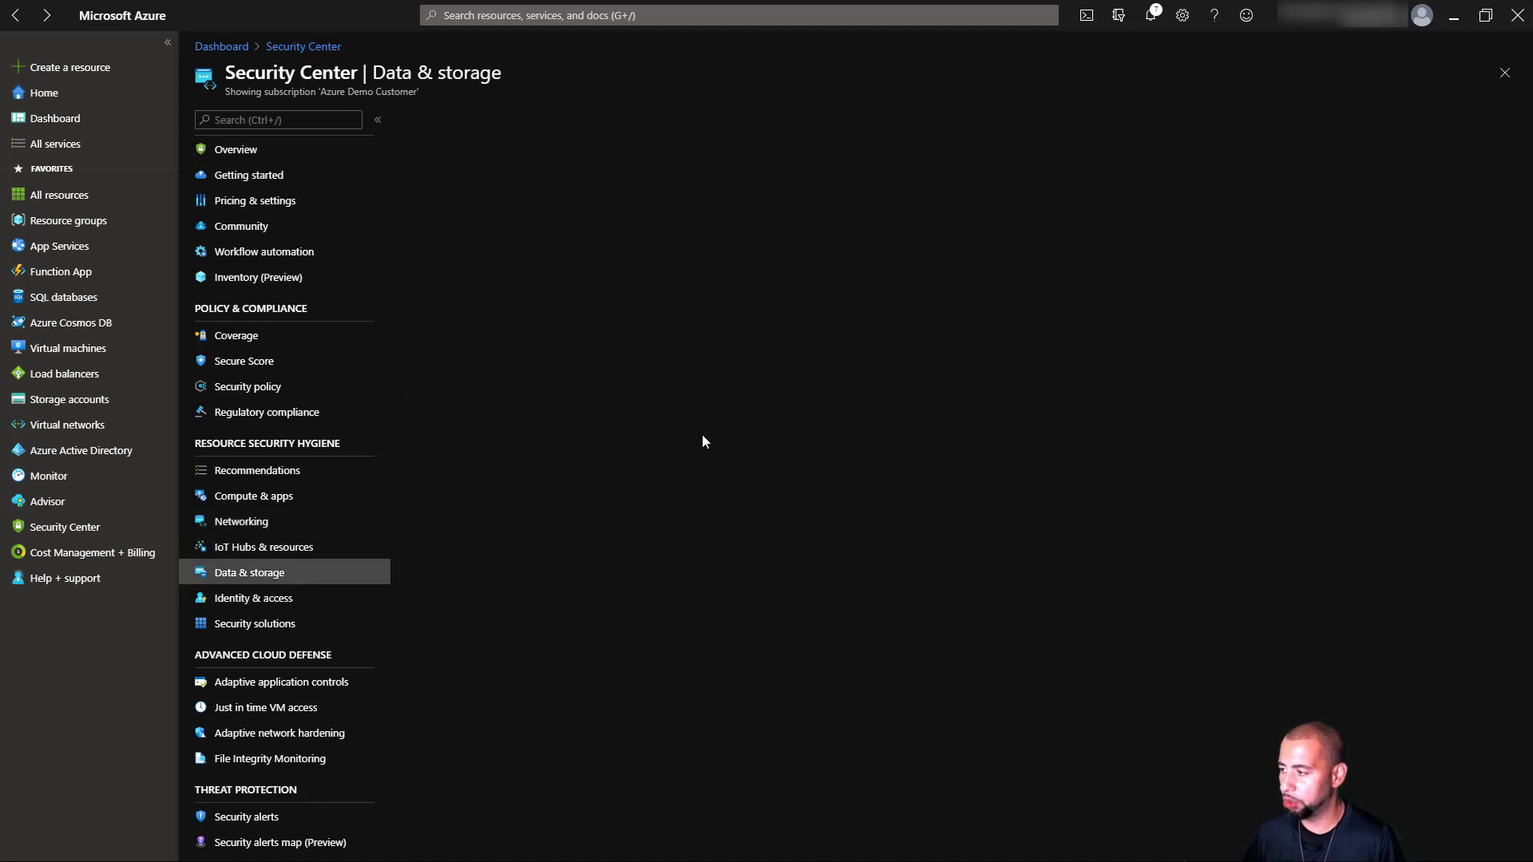
left_click(235, 149)
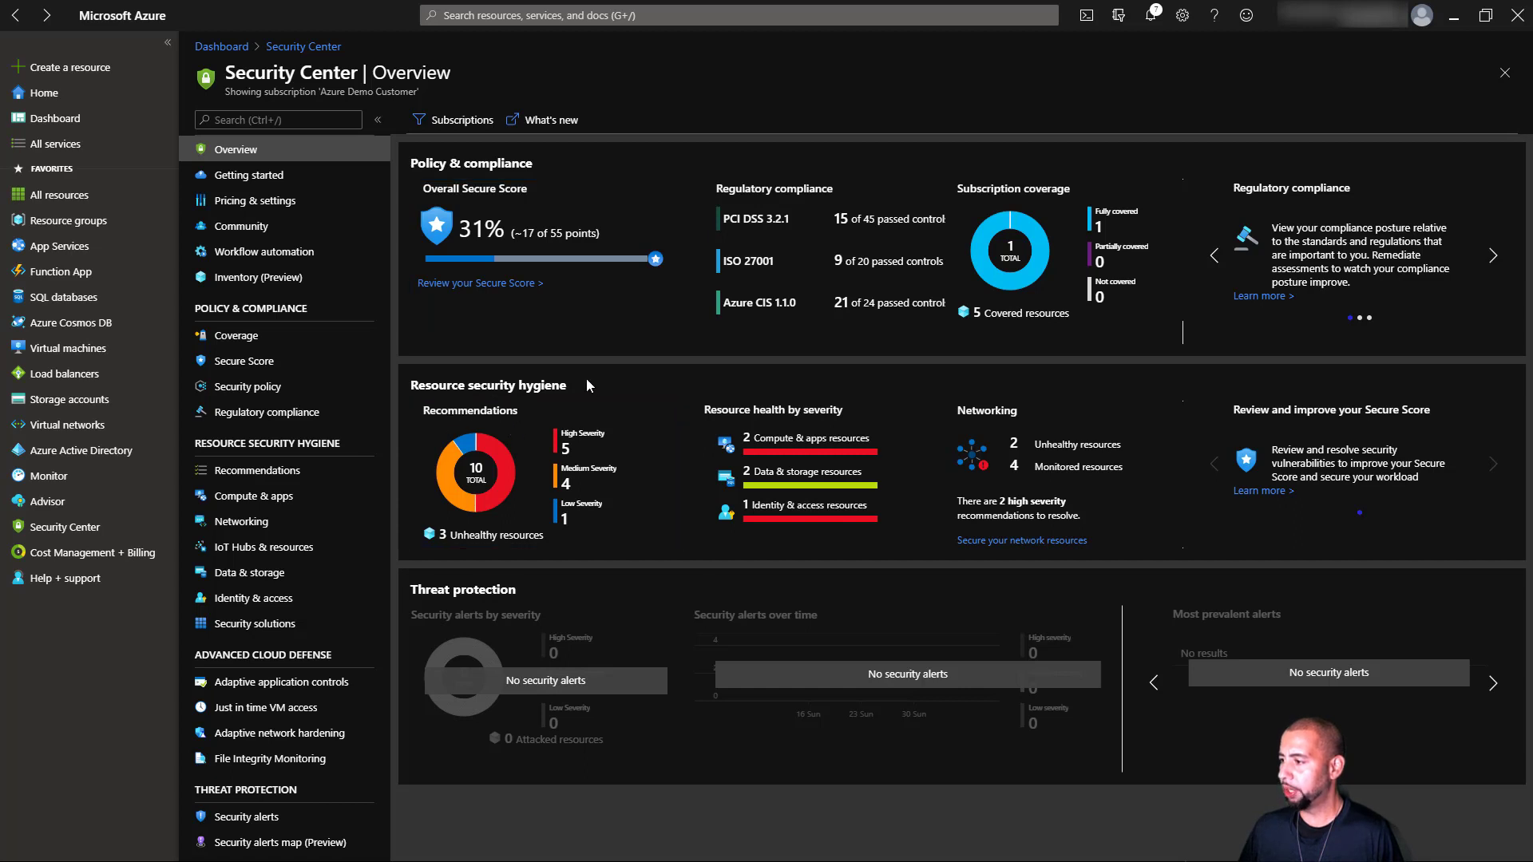
triple_click(520, 383)
left_click(629, 381)
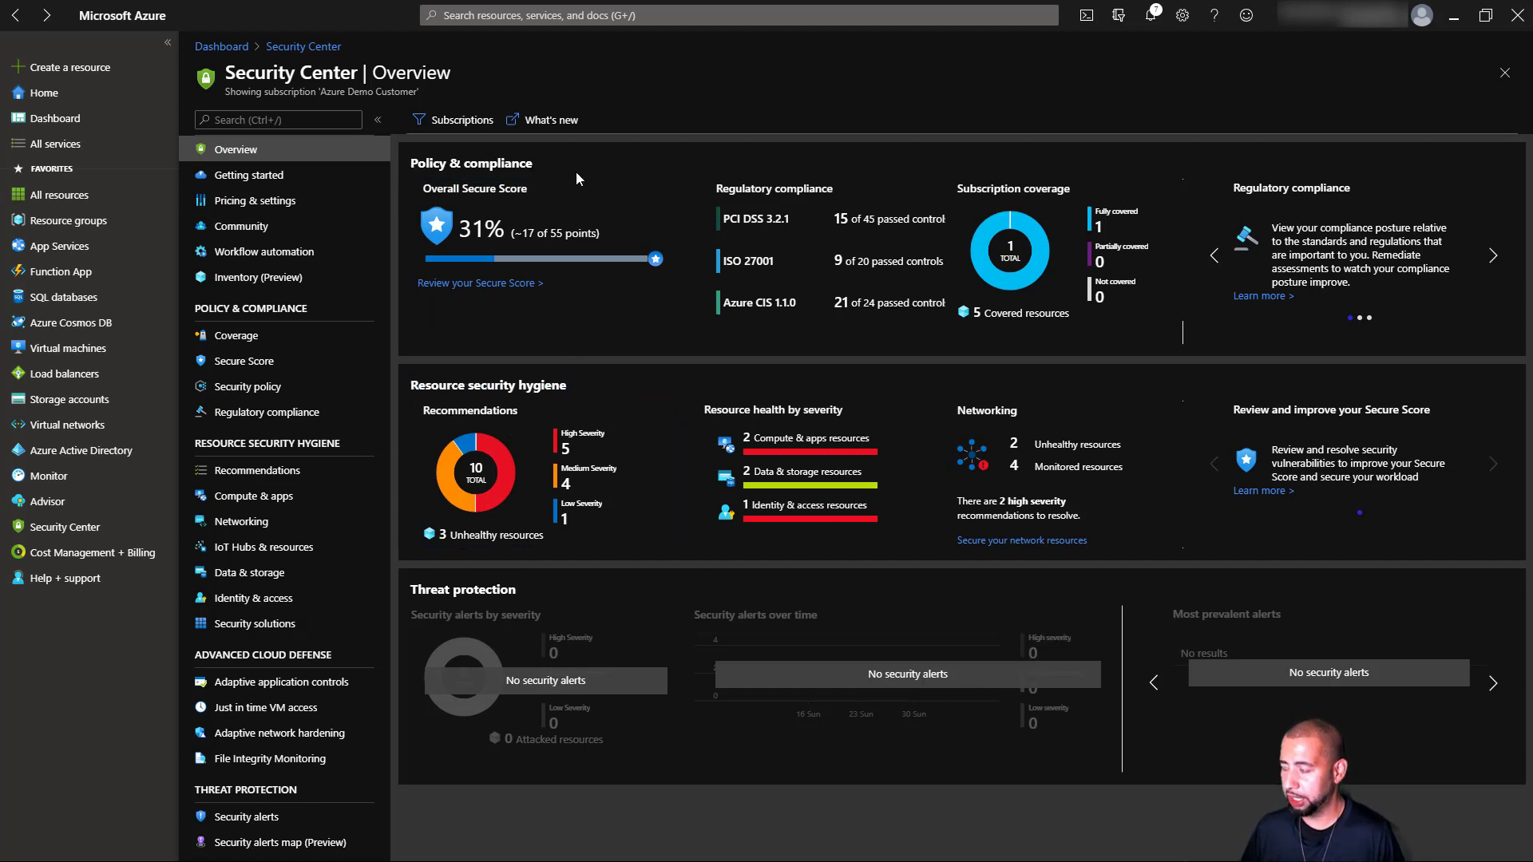
- Open the PCI DSS 3.2.1 regulatory compliance details and expand control 1 down to the assessments of requirement 1.2.1
left_click(807, 255)
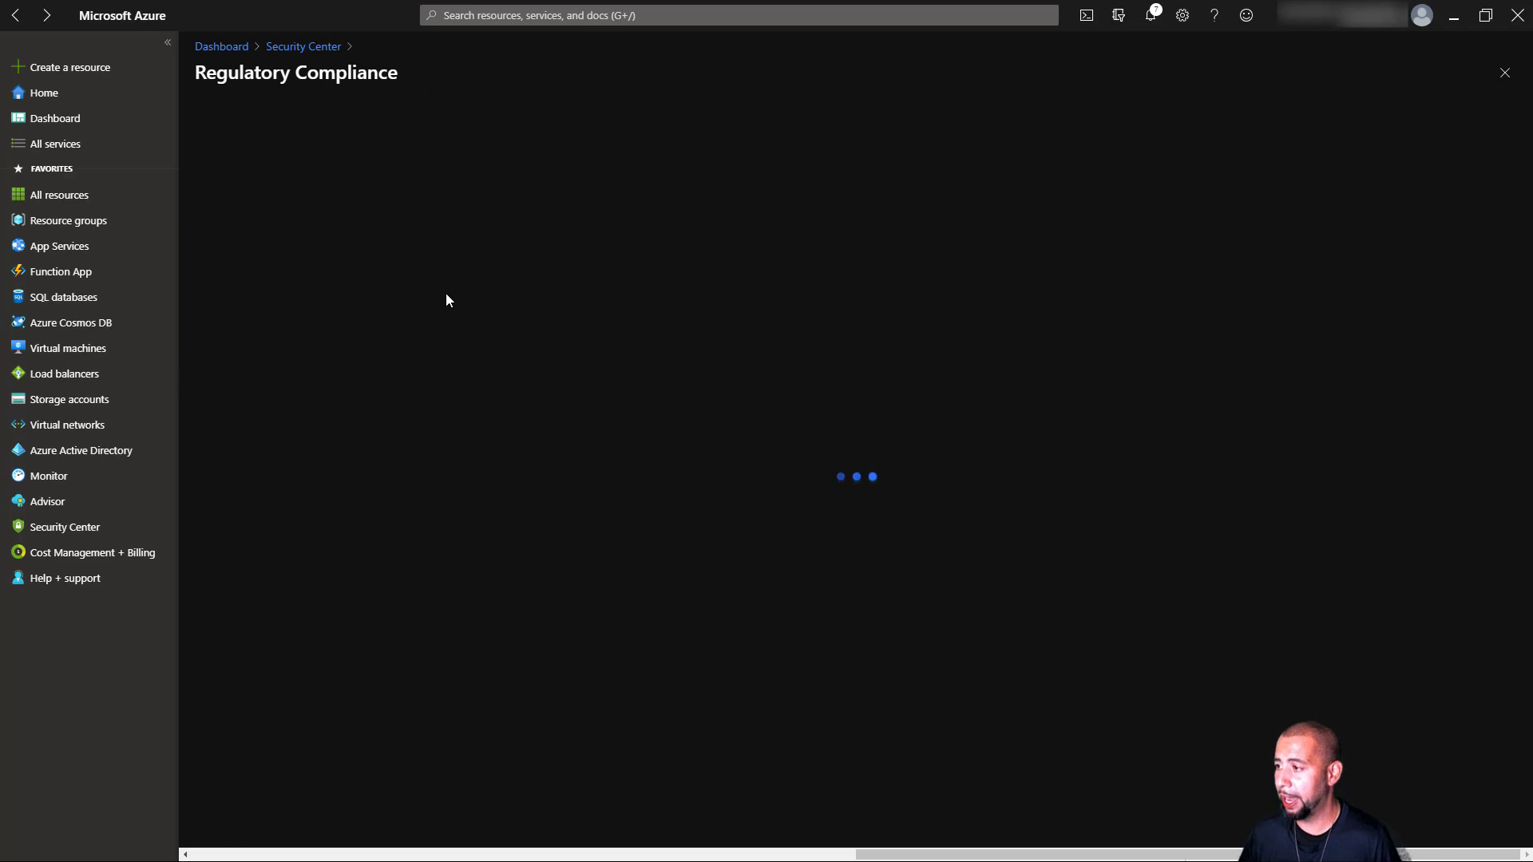
left_click(336, 462)
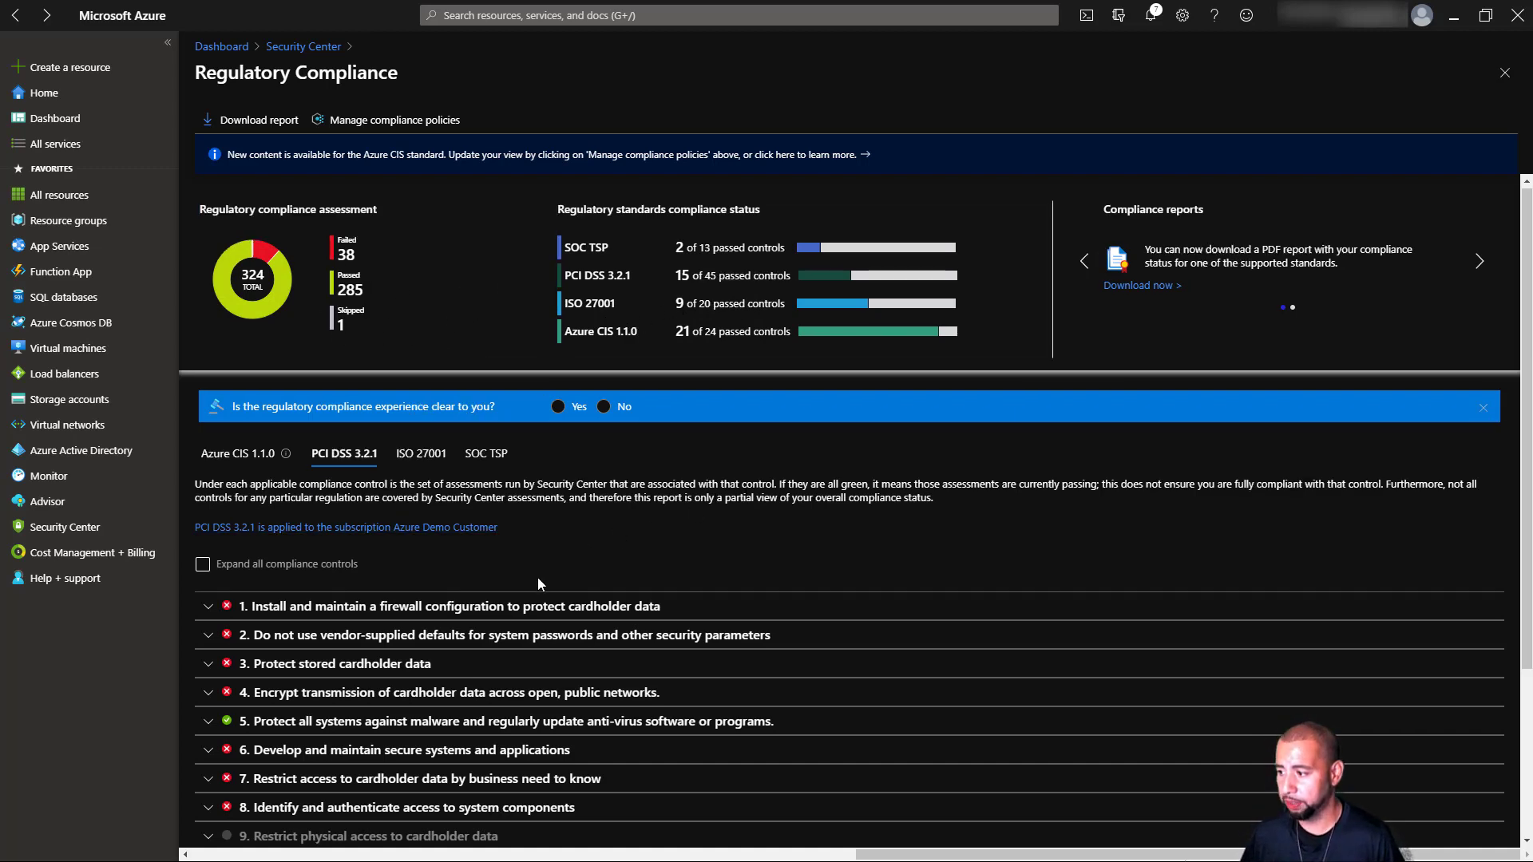
scroll(538, 577, "down", 3)
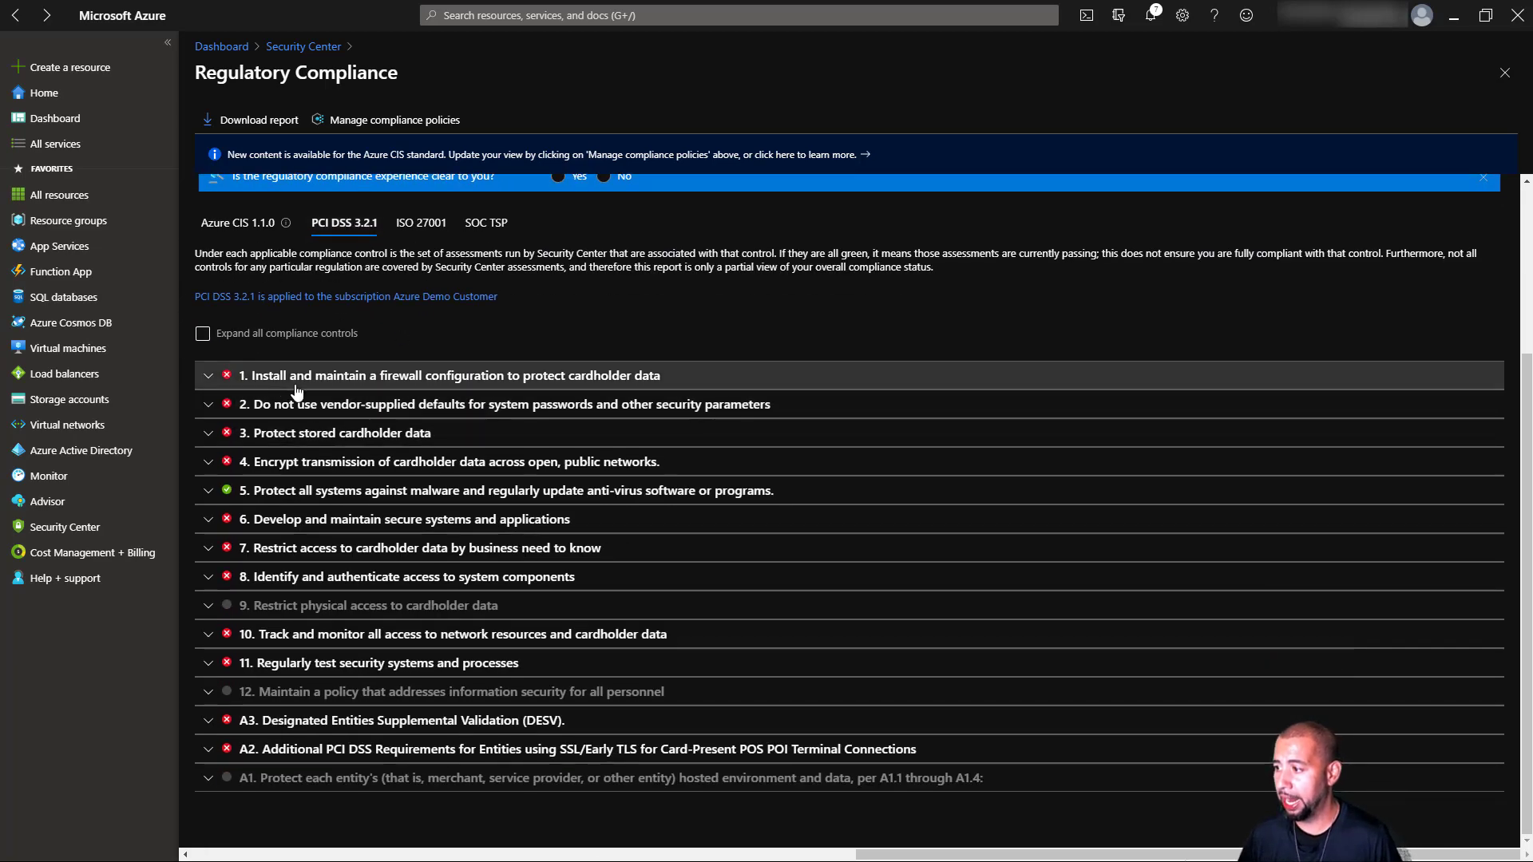
left_click(210, 375)
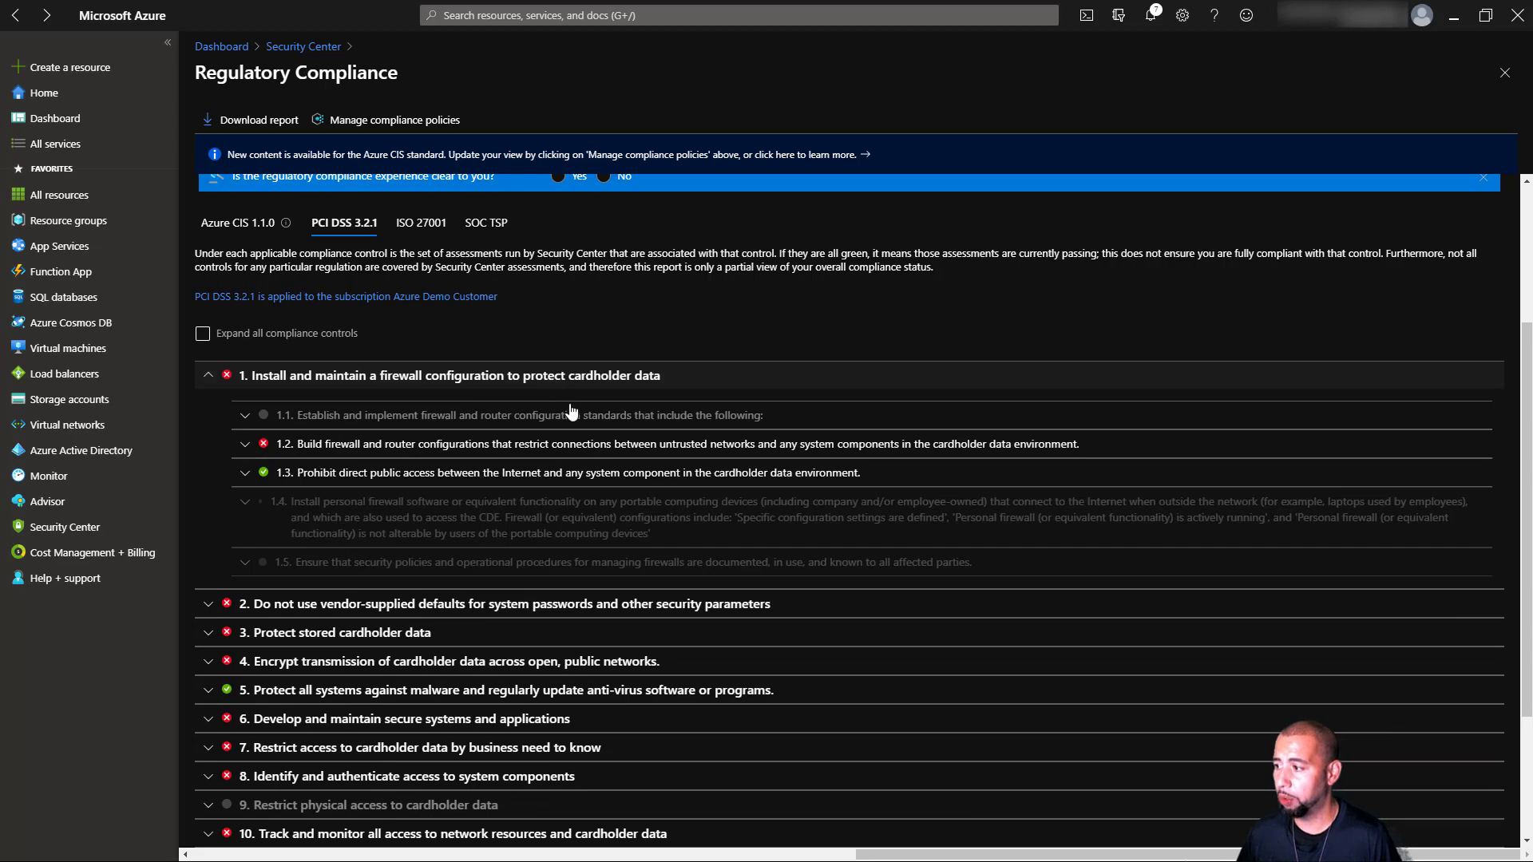
left_click(249, 444)
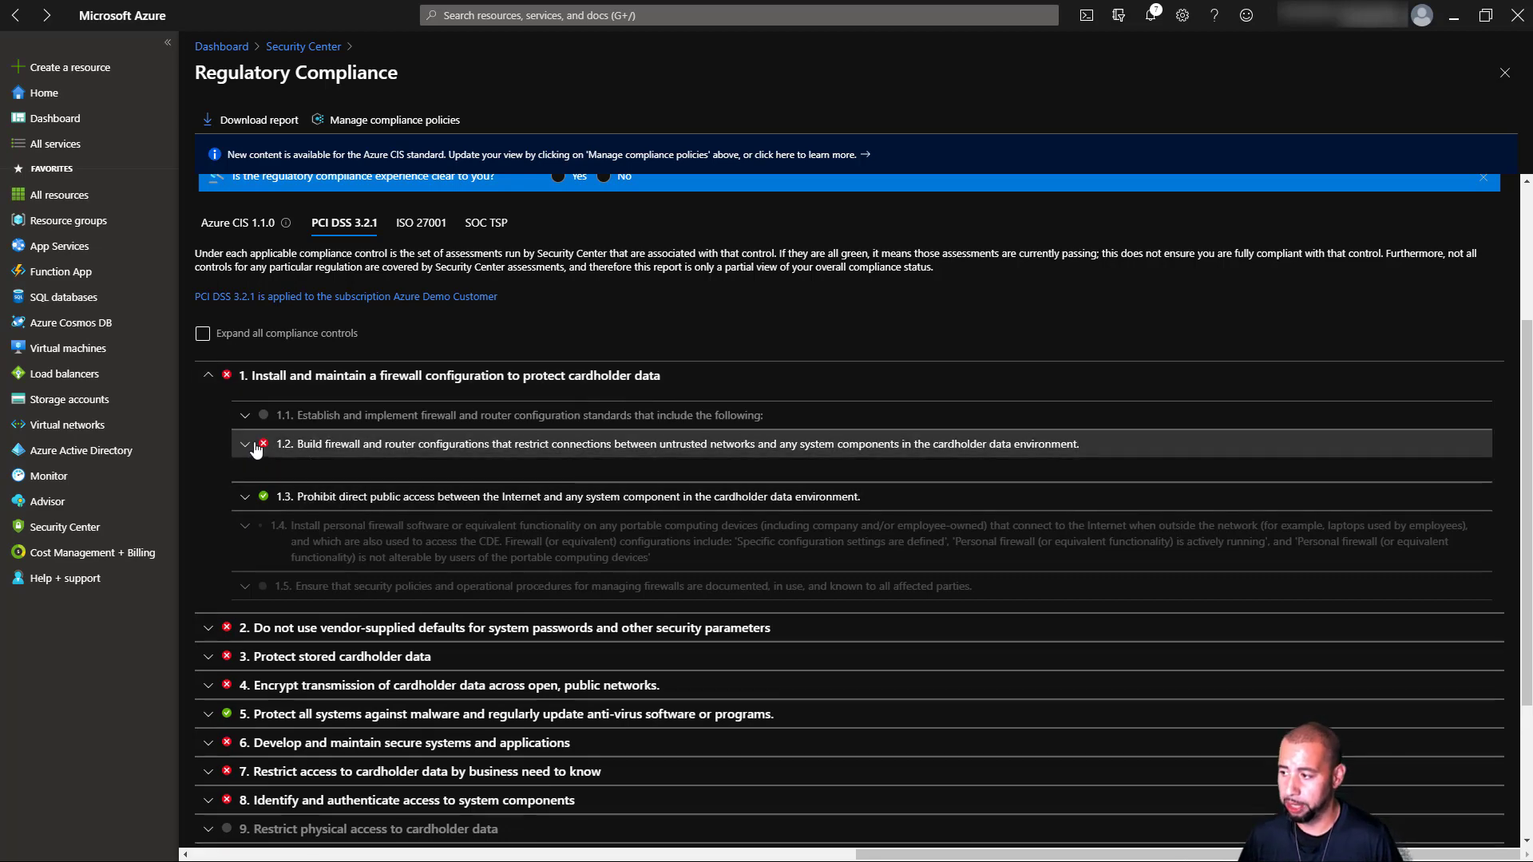
left_click(344, 484)
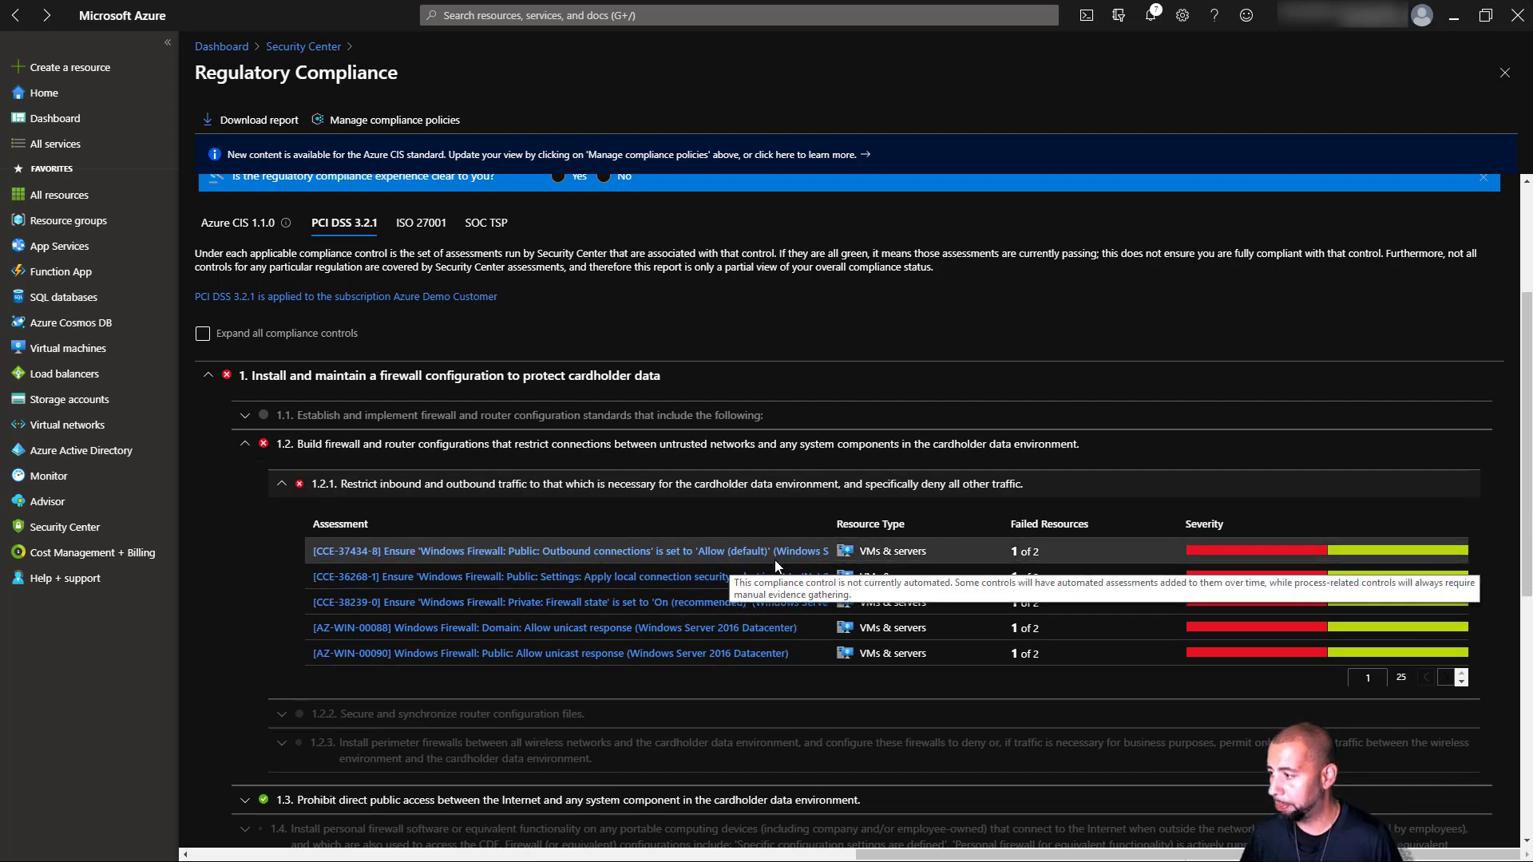
- View the details of the CCE-37434-8 Windows Firewall outbound connections assessment, and return to look through the remaining PCI DSS controls
left_click(523, 551)
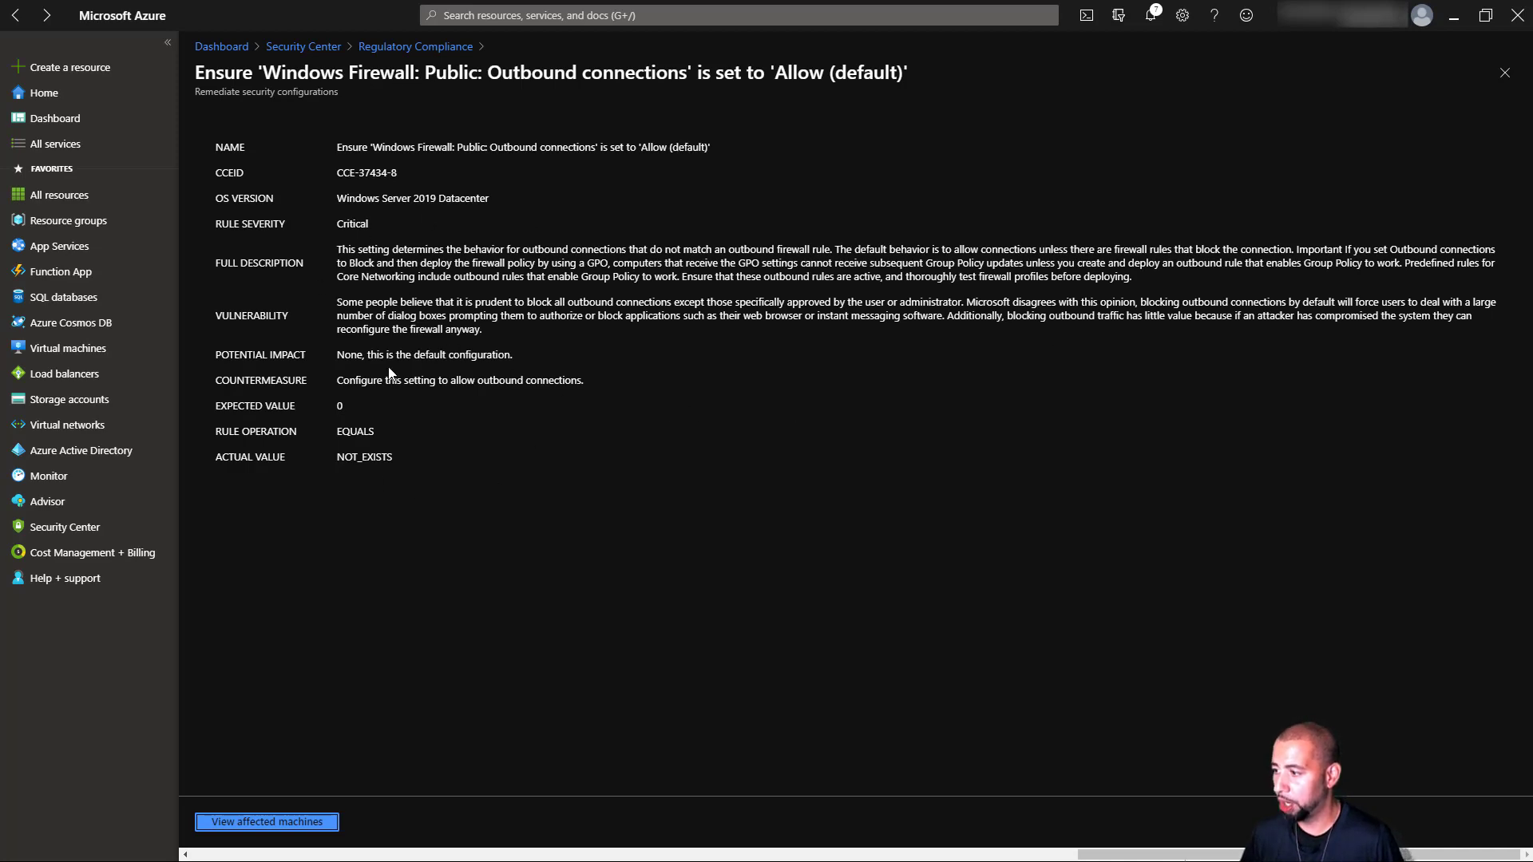
left_click(403, 48)
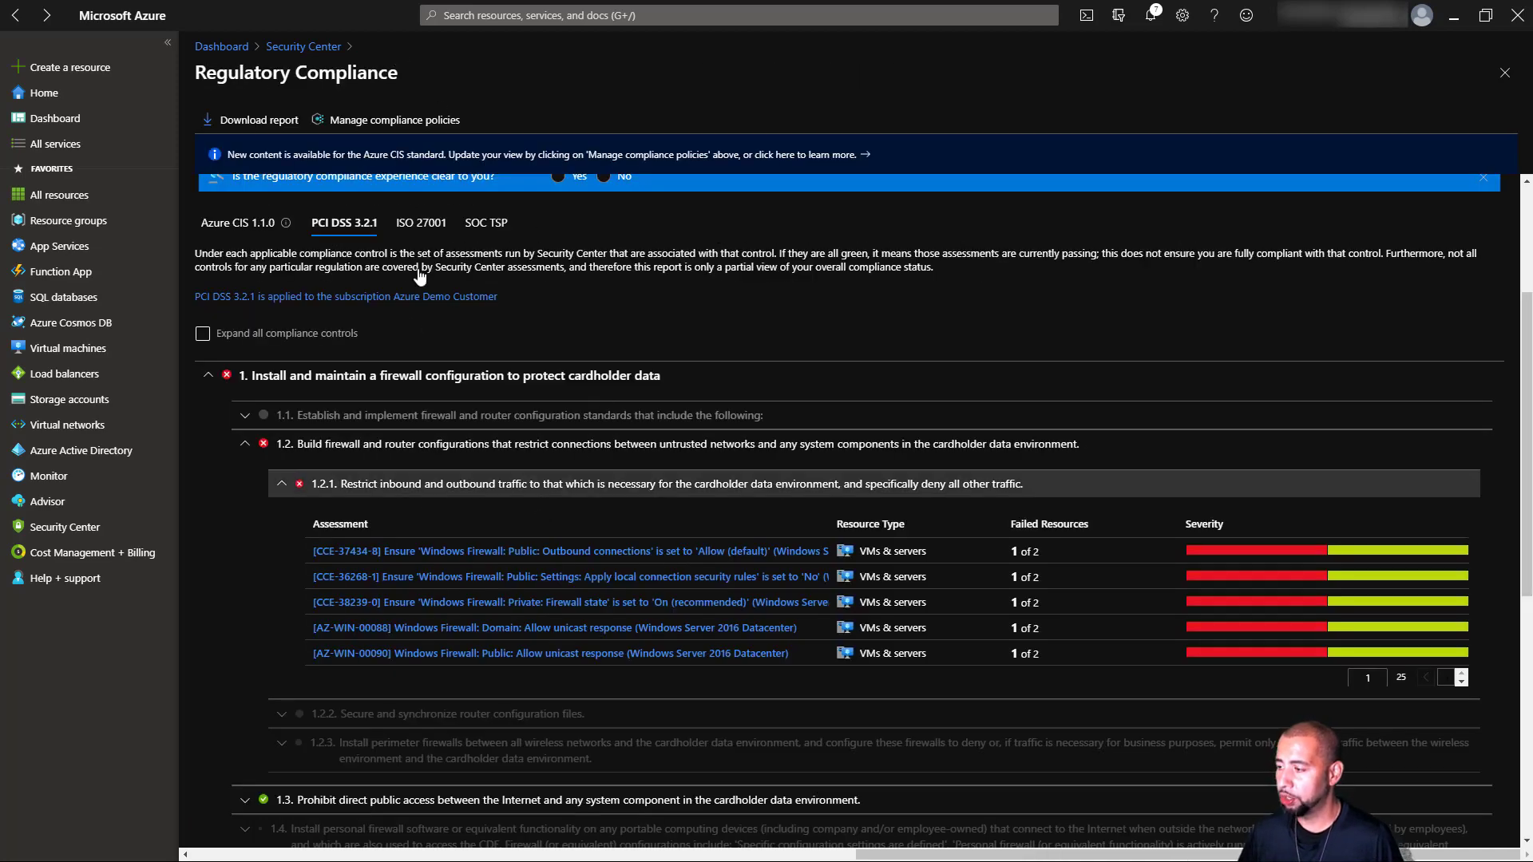
scroll(463, 564, "down", 6)
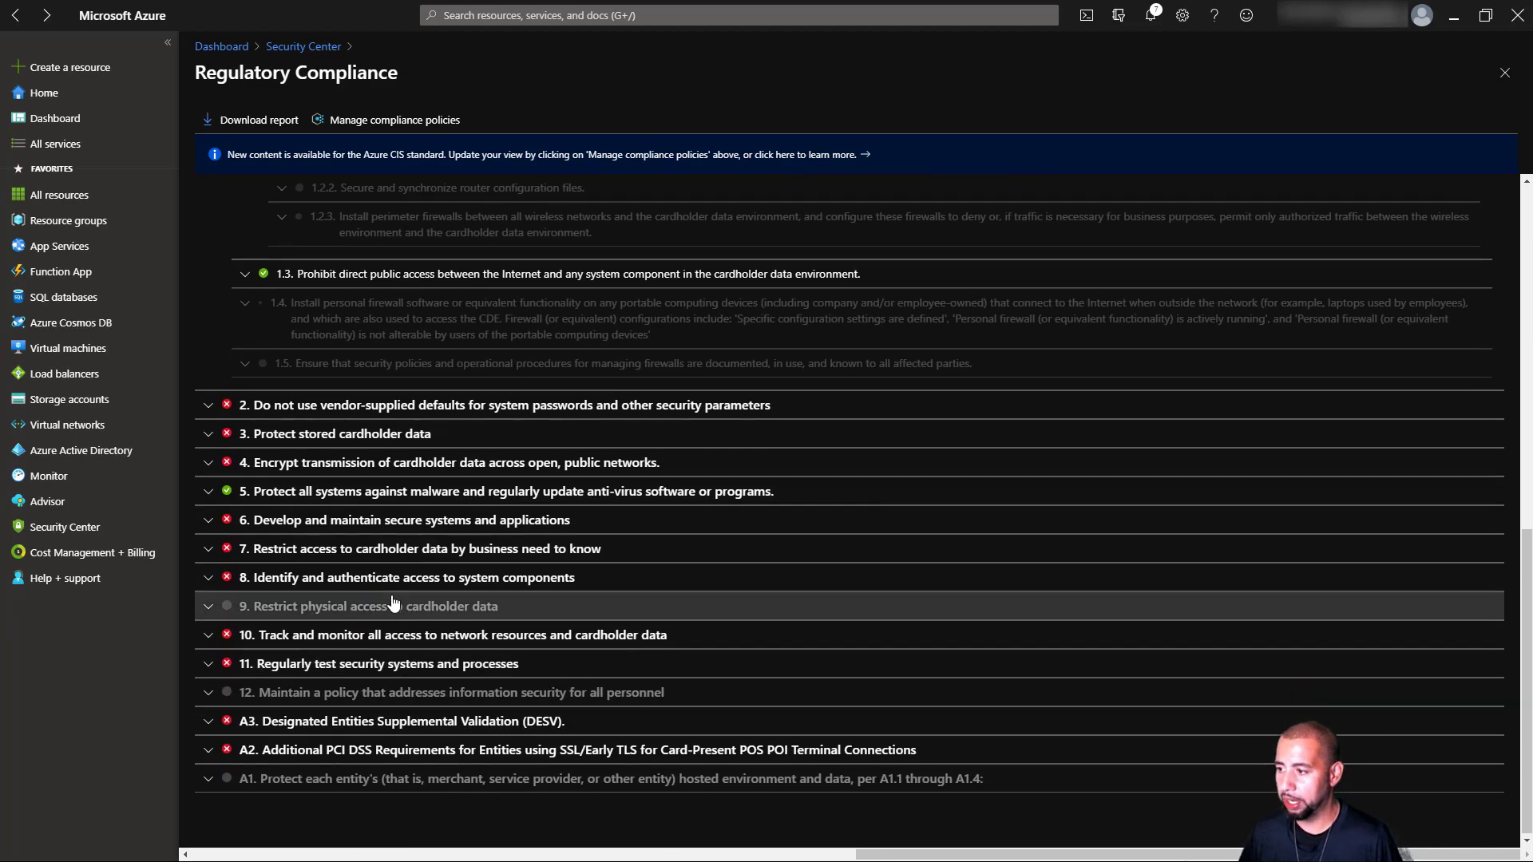
scroll(464, 589, "up", 5)
scroll(475, 567, "up", 3)
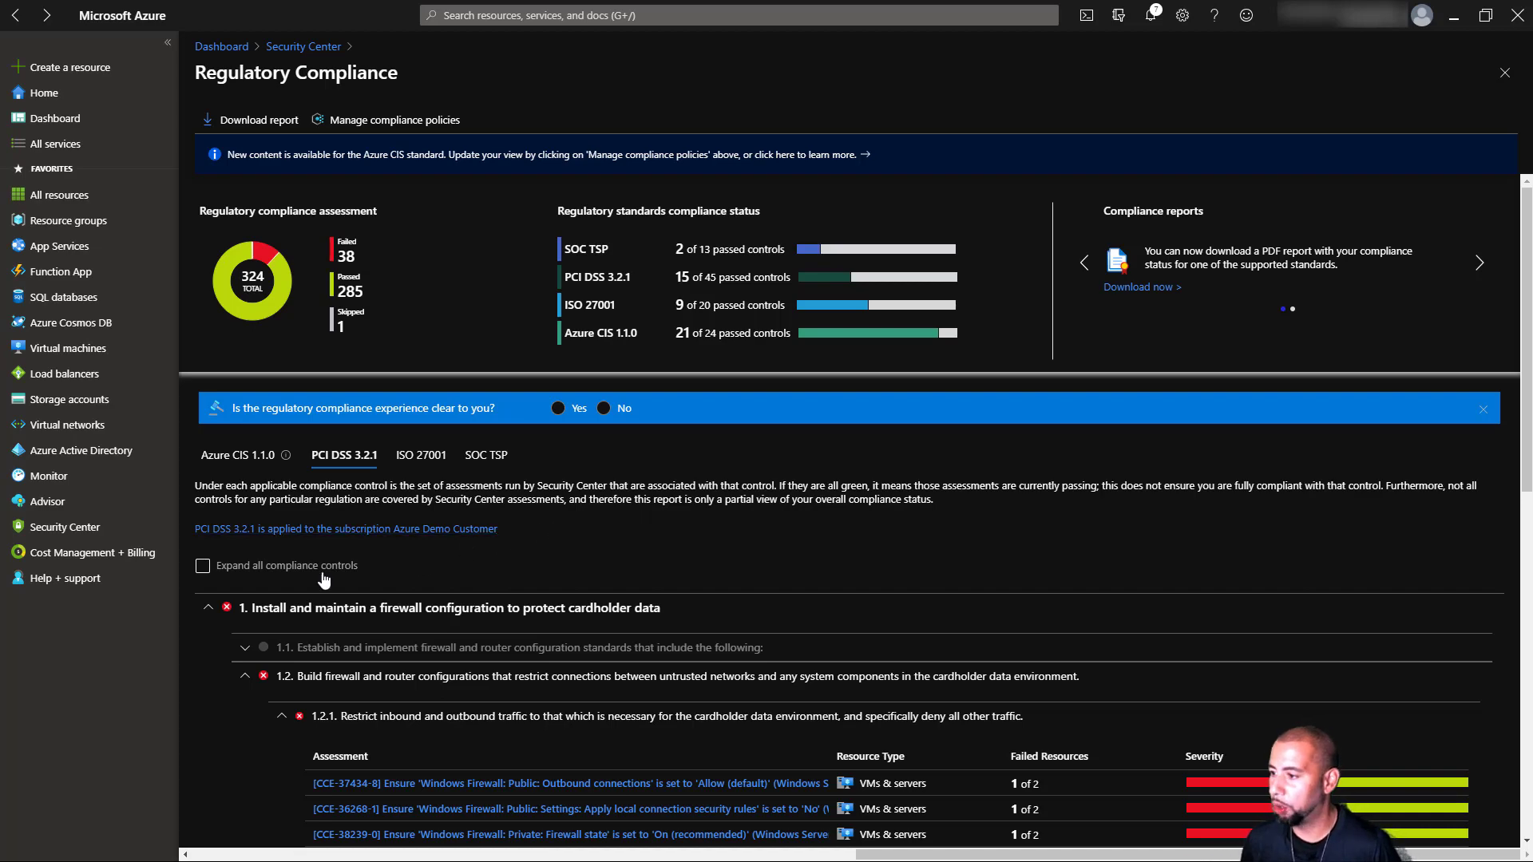
- Leave the regulatory compliance details and view the Advisor overview of recommendations for the subscription
left_click(312, 48)
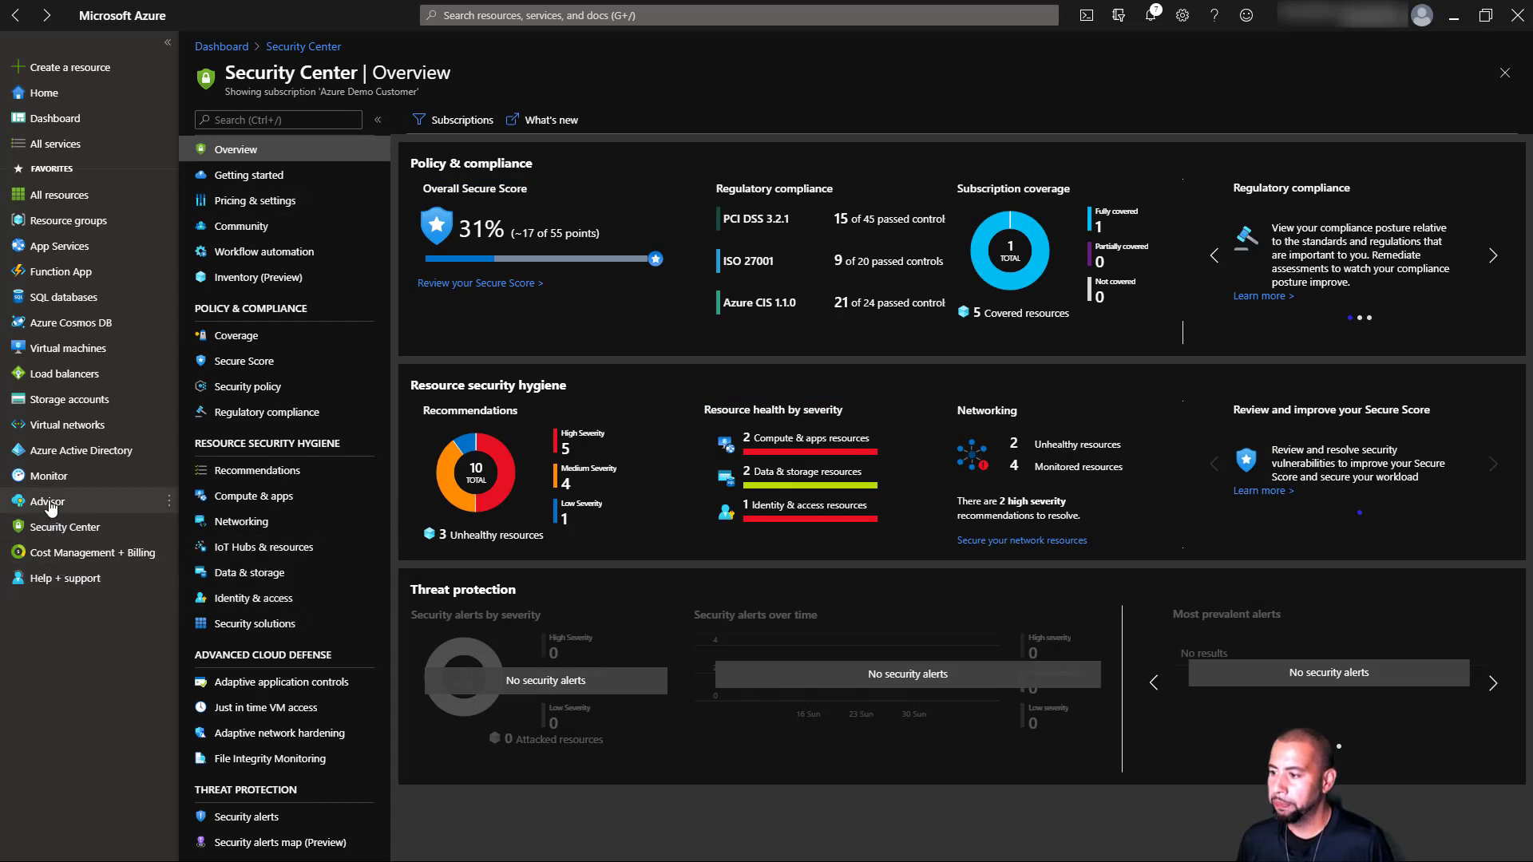
mouse_move(50, 503)
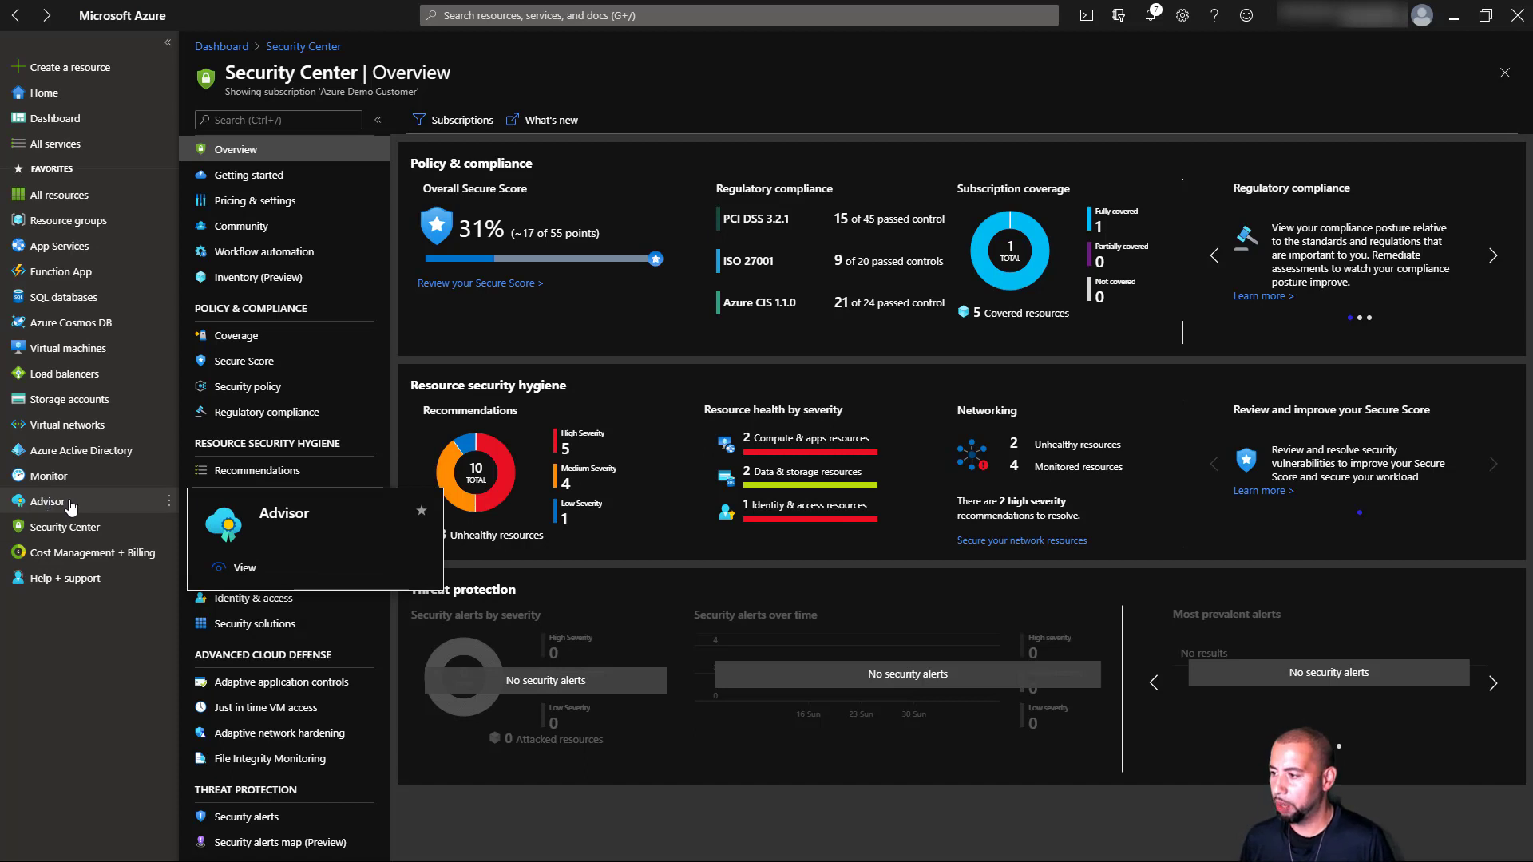
left_click(70, 505)
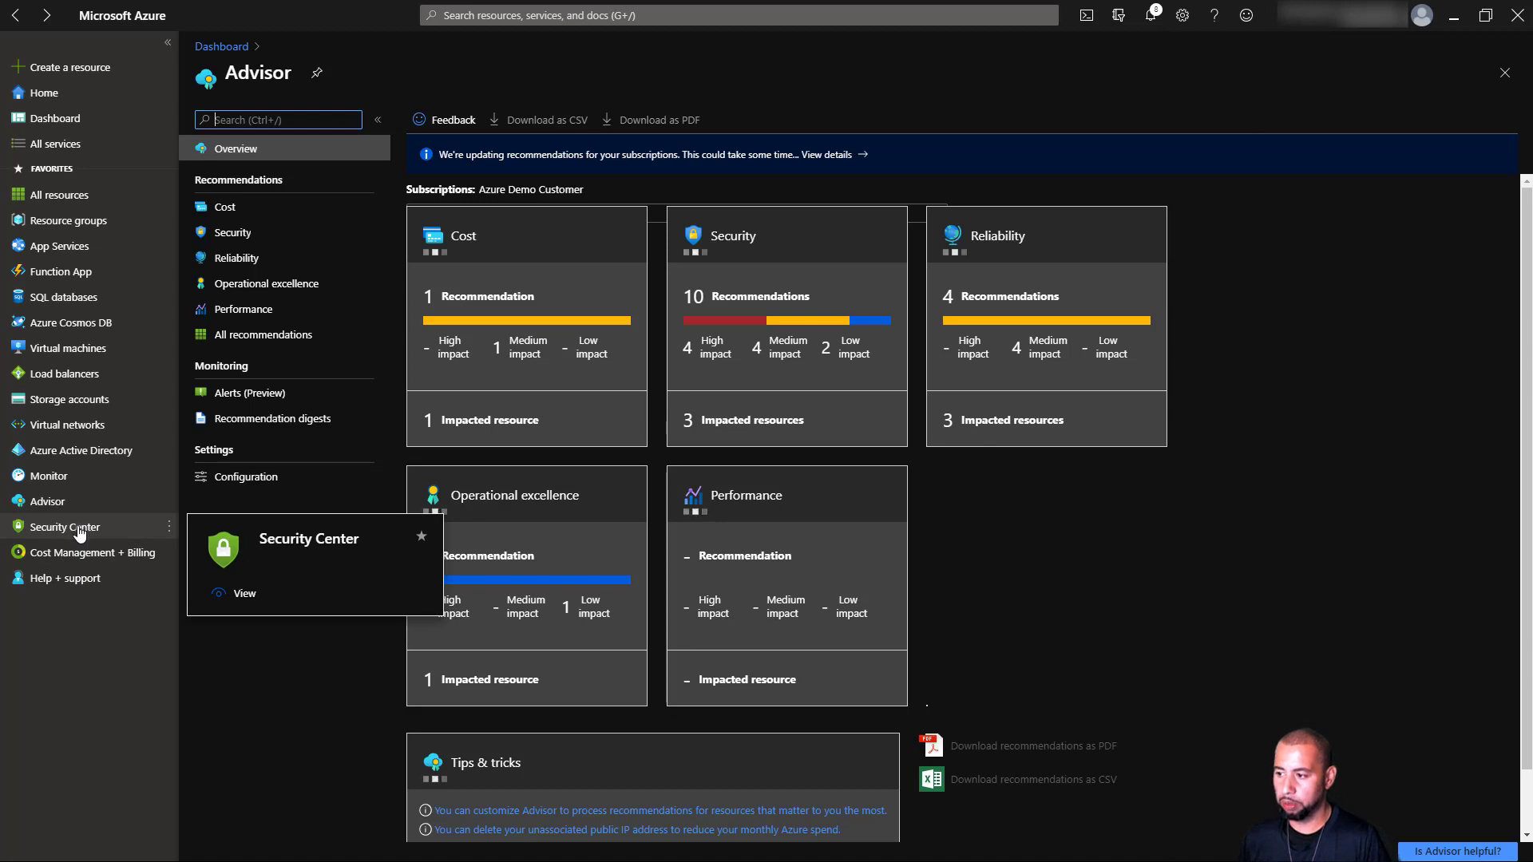
left_click(314, 125)
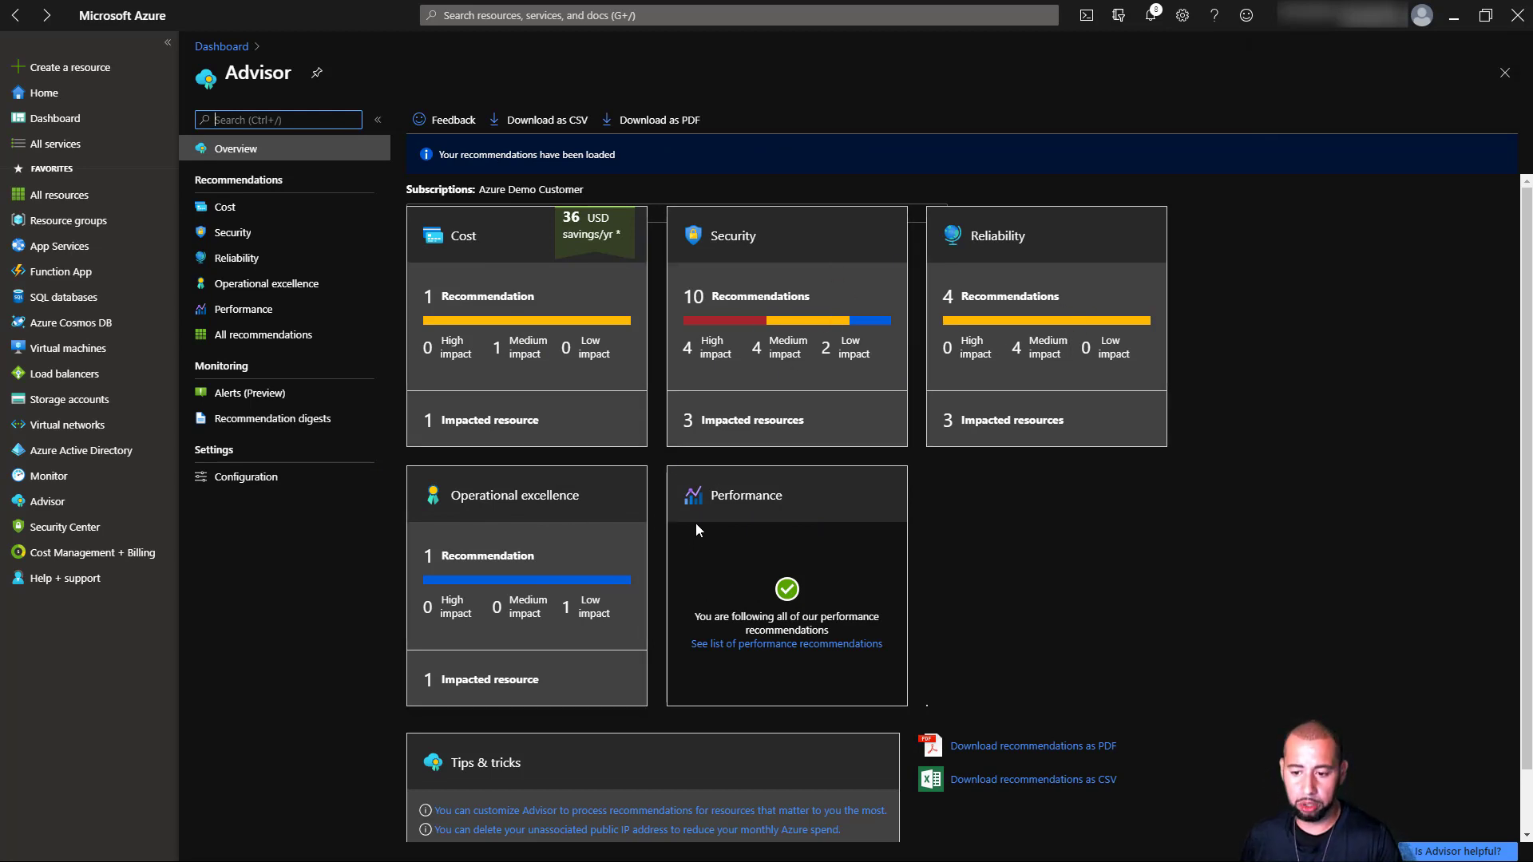
- View Advisor's Cost and Security recommendations, including the one on MFA for accounts with owner permissions, ending back on the Security list
mouse_move(95, 532)
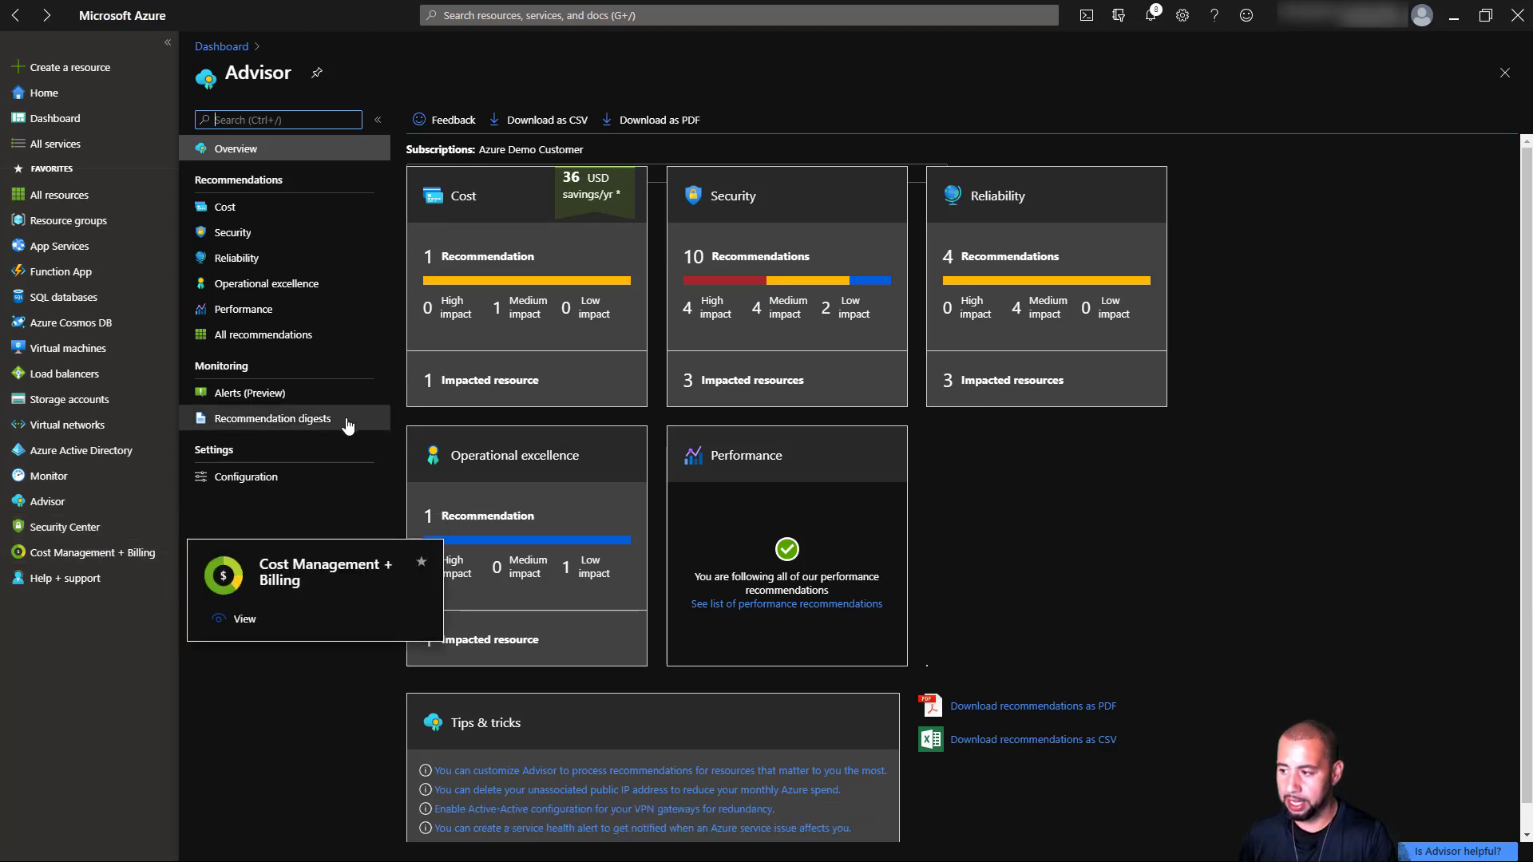
left_click(242, 214)
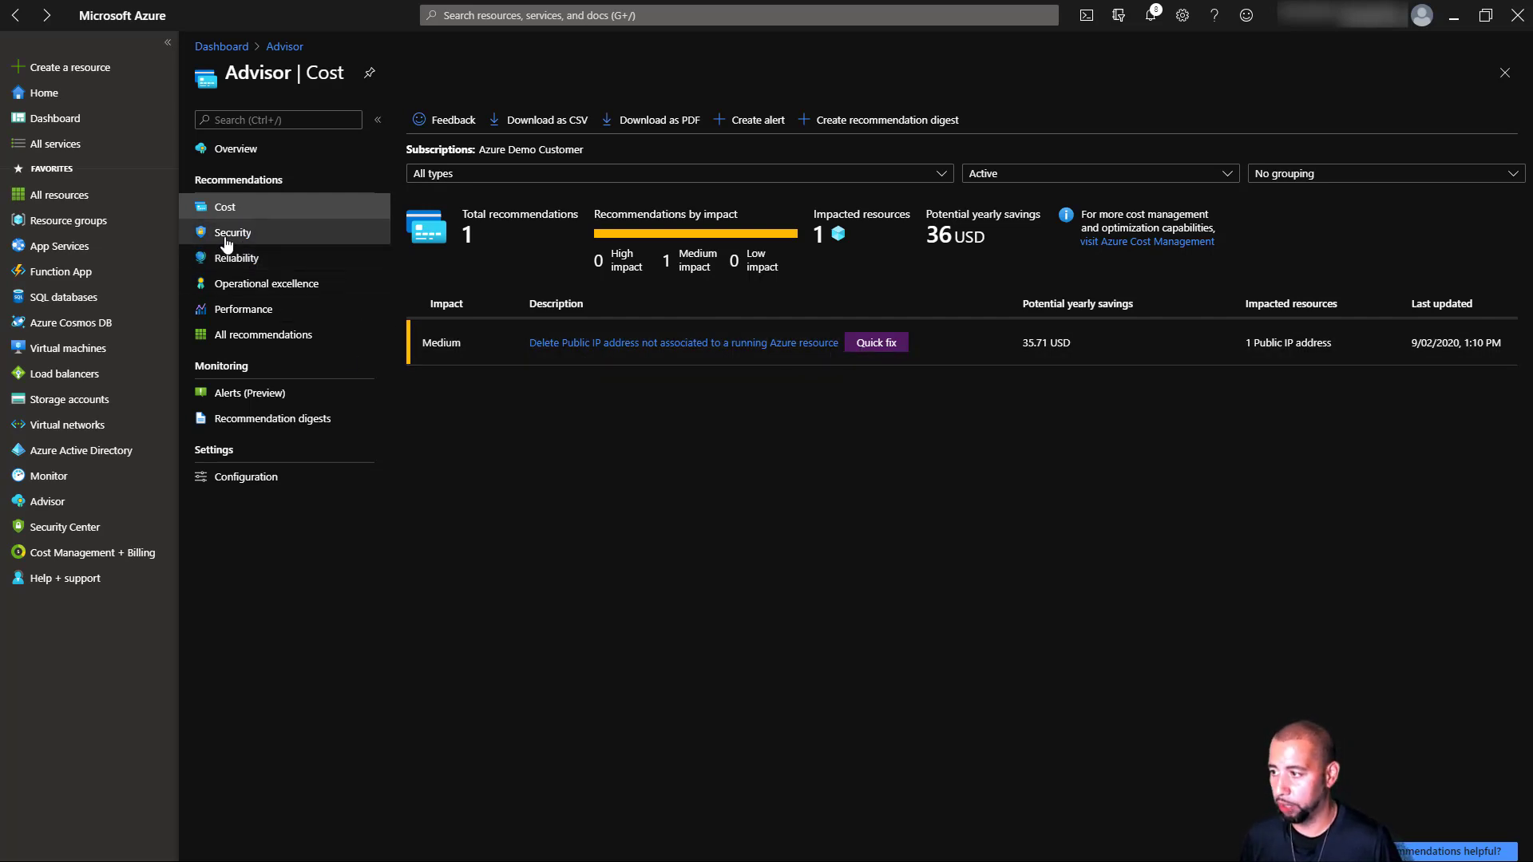
left_click(228, 235)
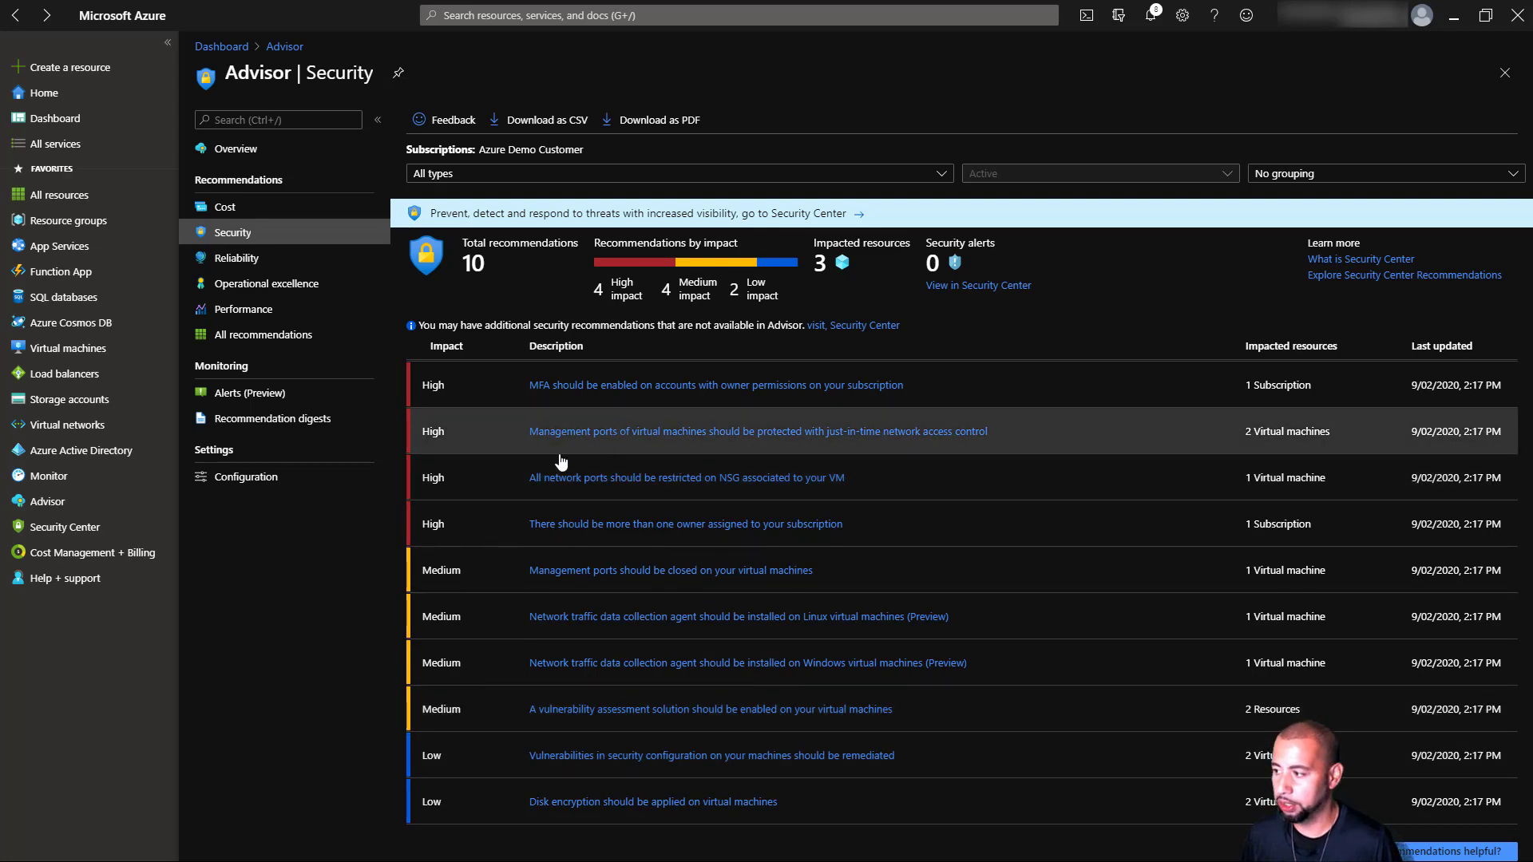
left_click(631, 391)
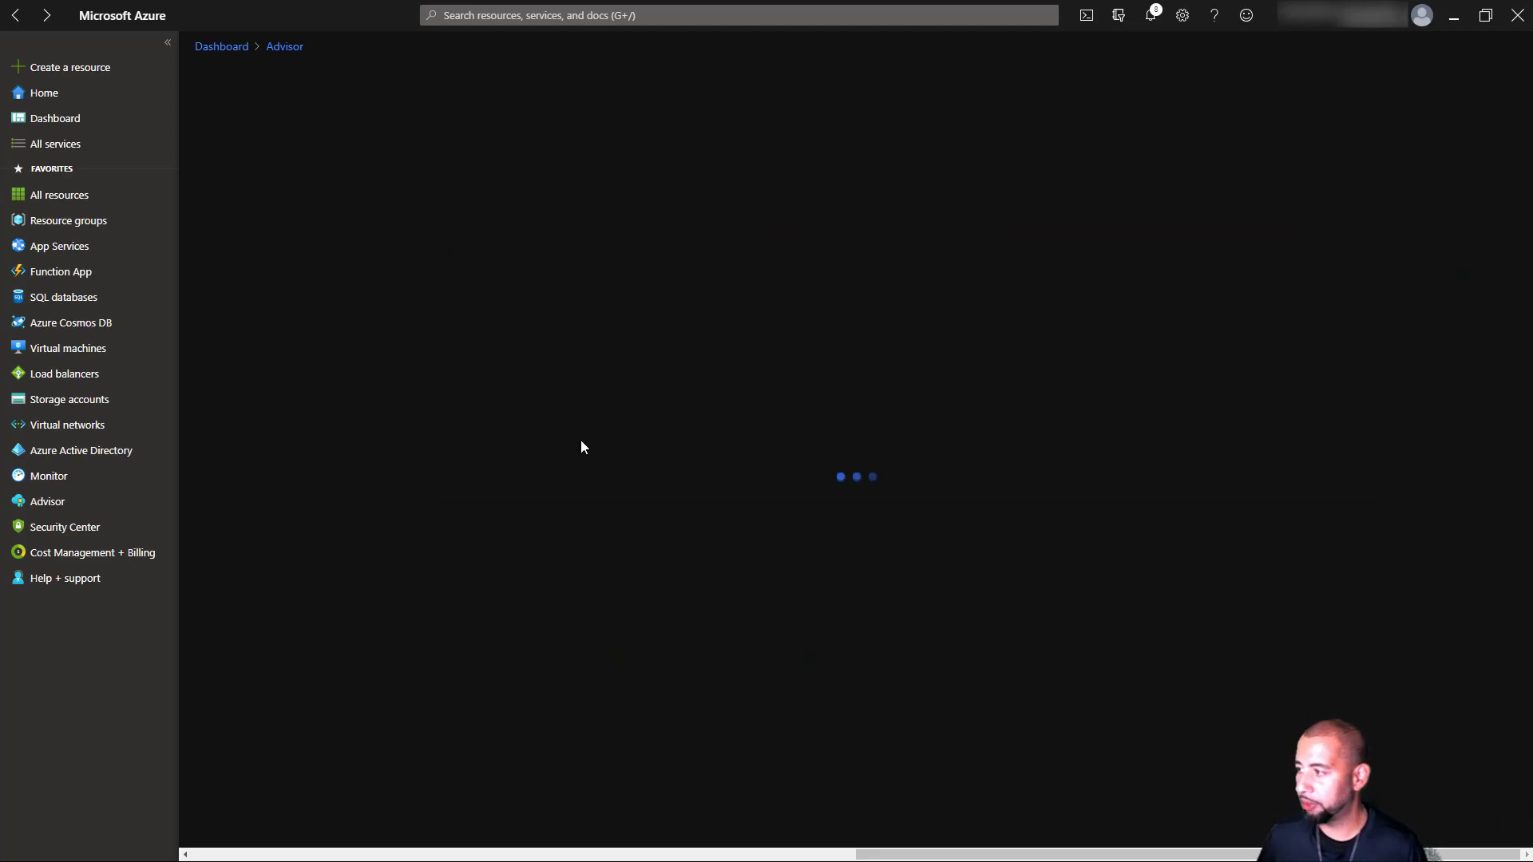
left_click(379, 48)
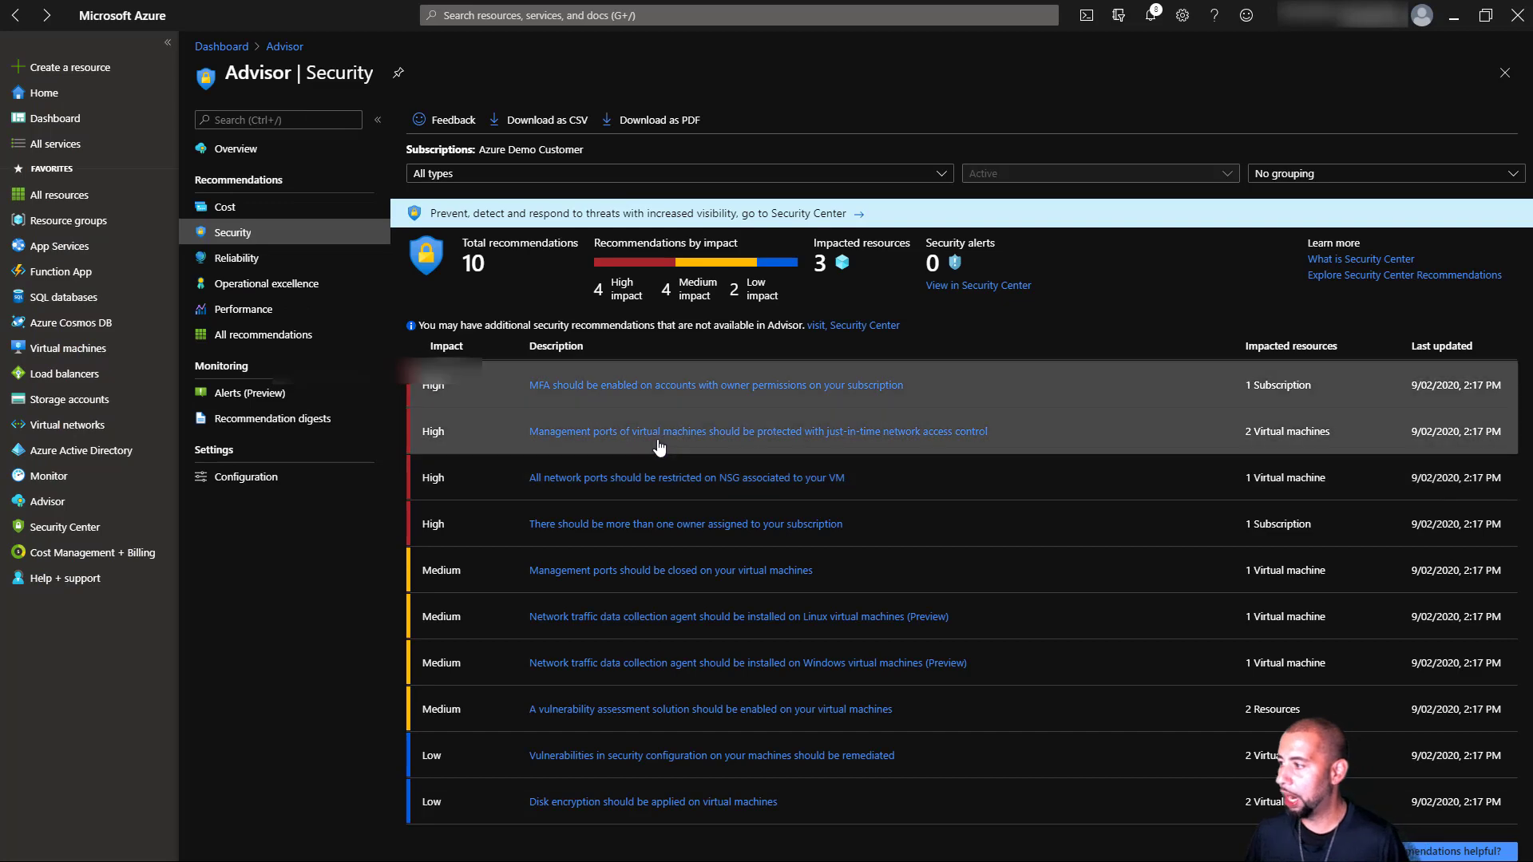
- Select UbuntuWeb and ADDemo02 under the just-in-time network access control recommendation for management ports, and return to the Advisor overview without remediating
left_click(660, 432)
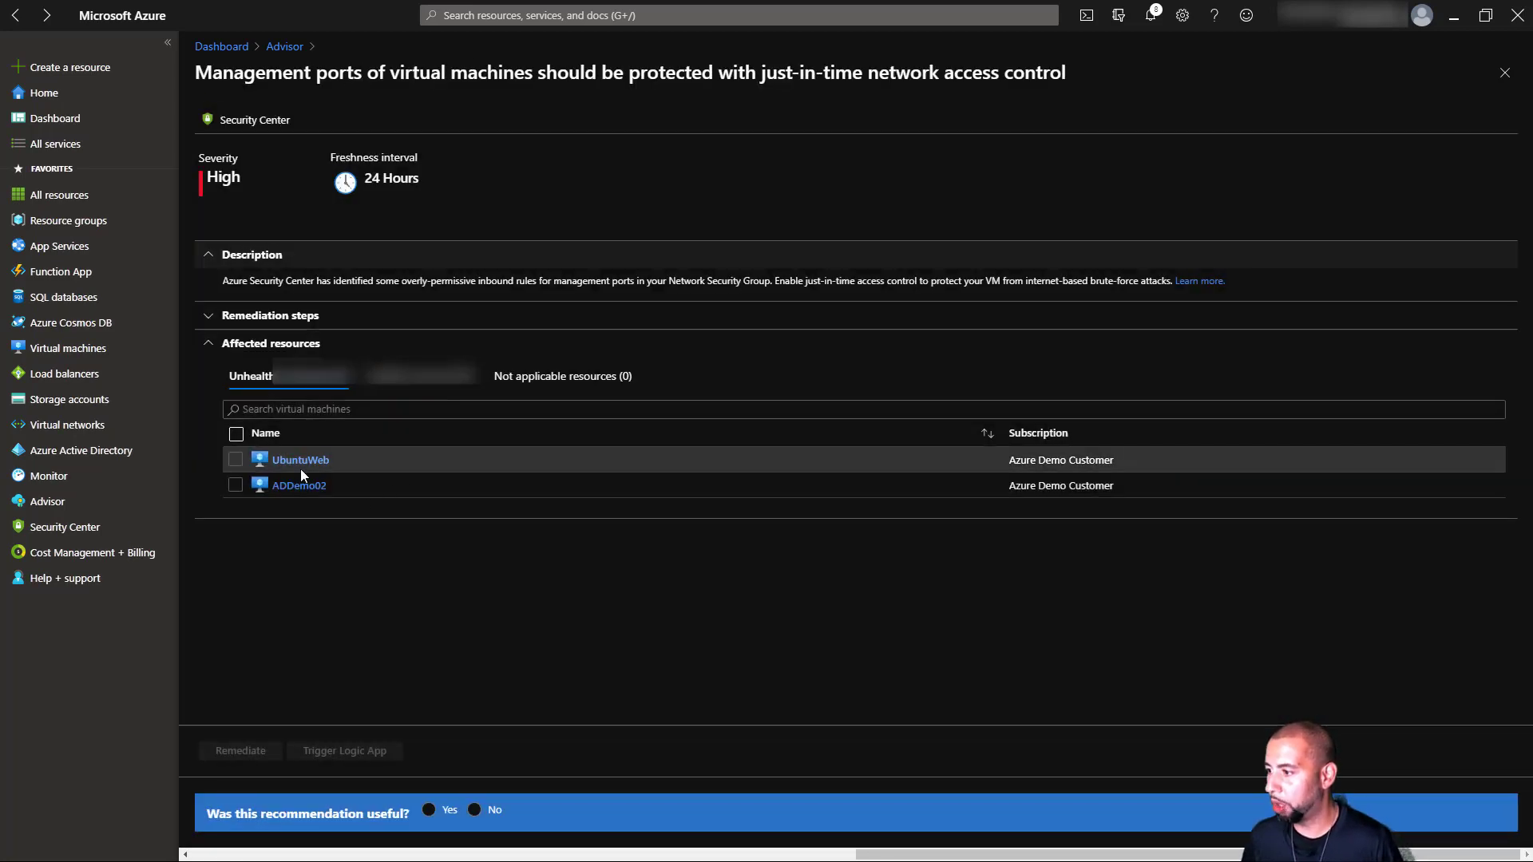
left_click(235, 460)
left_click(235, 485)
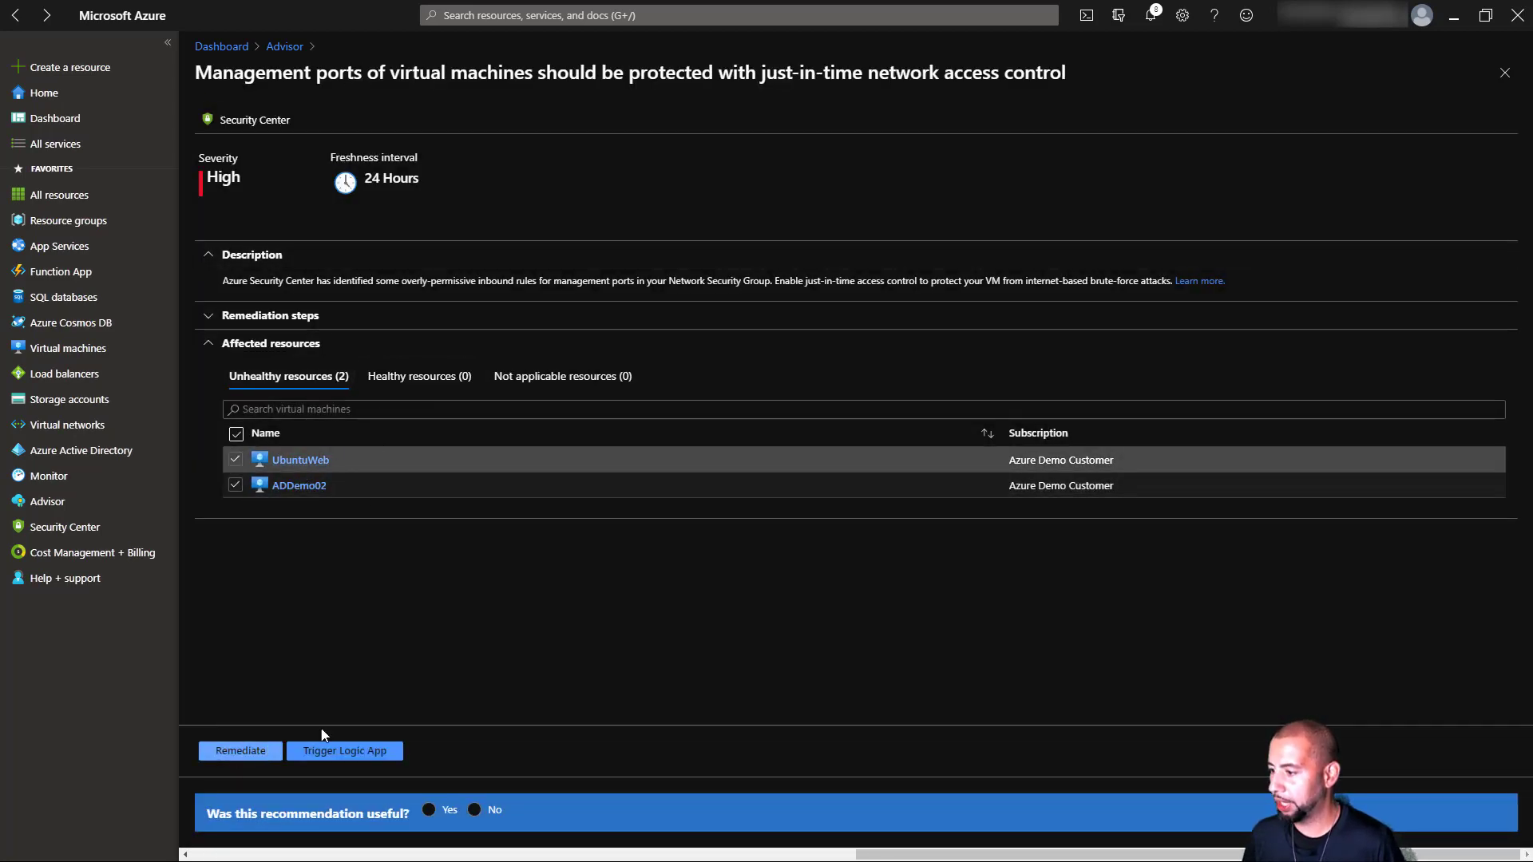
left_click(286, 50)
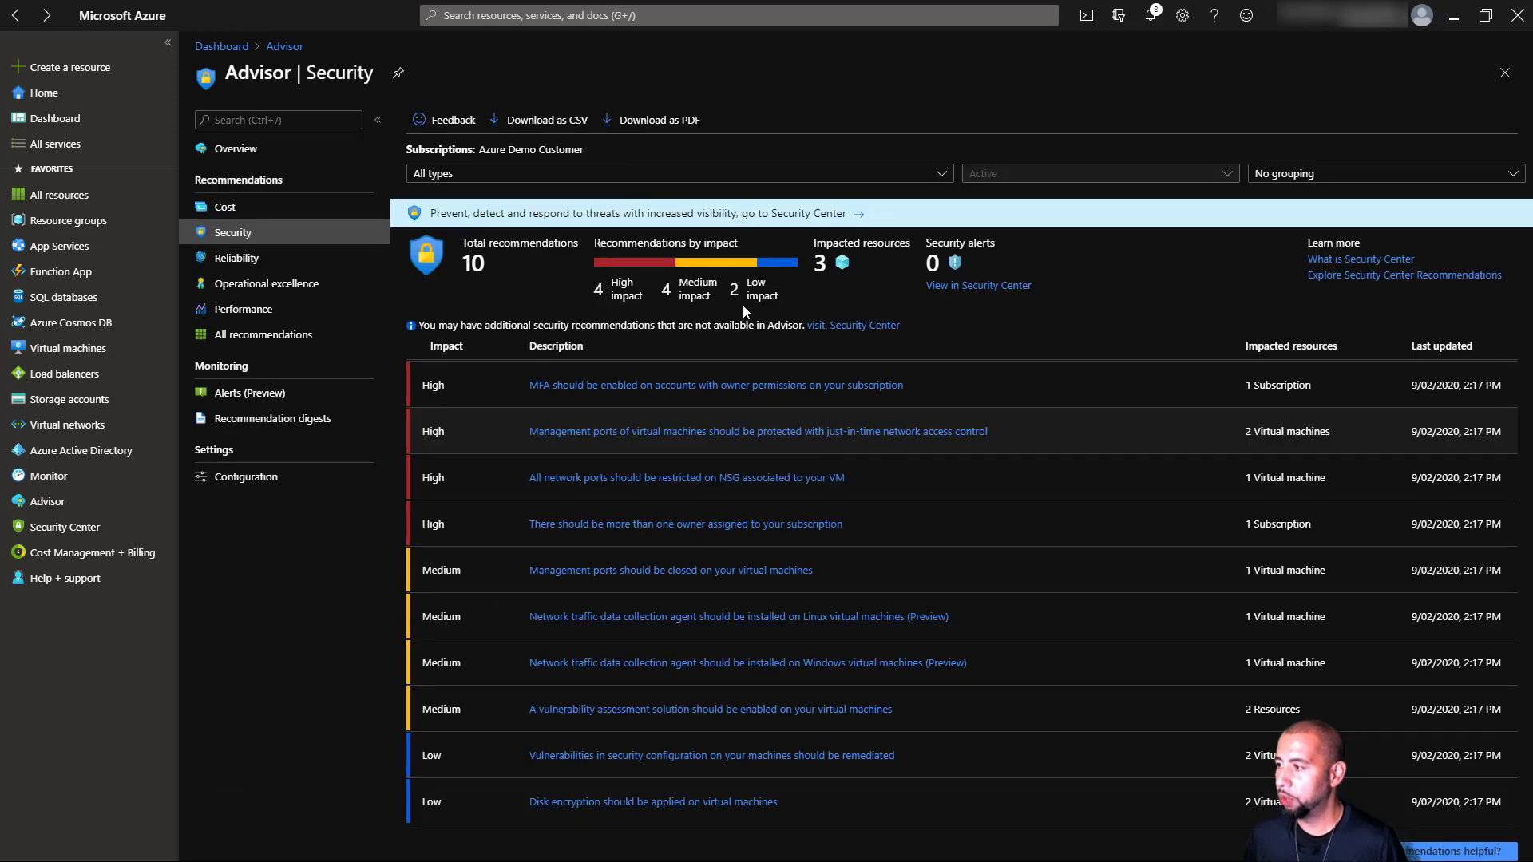
left_click(239, 150)
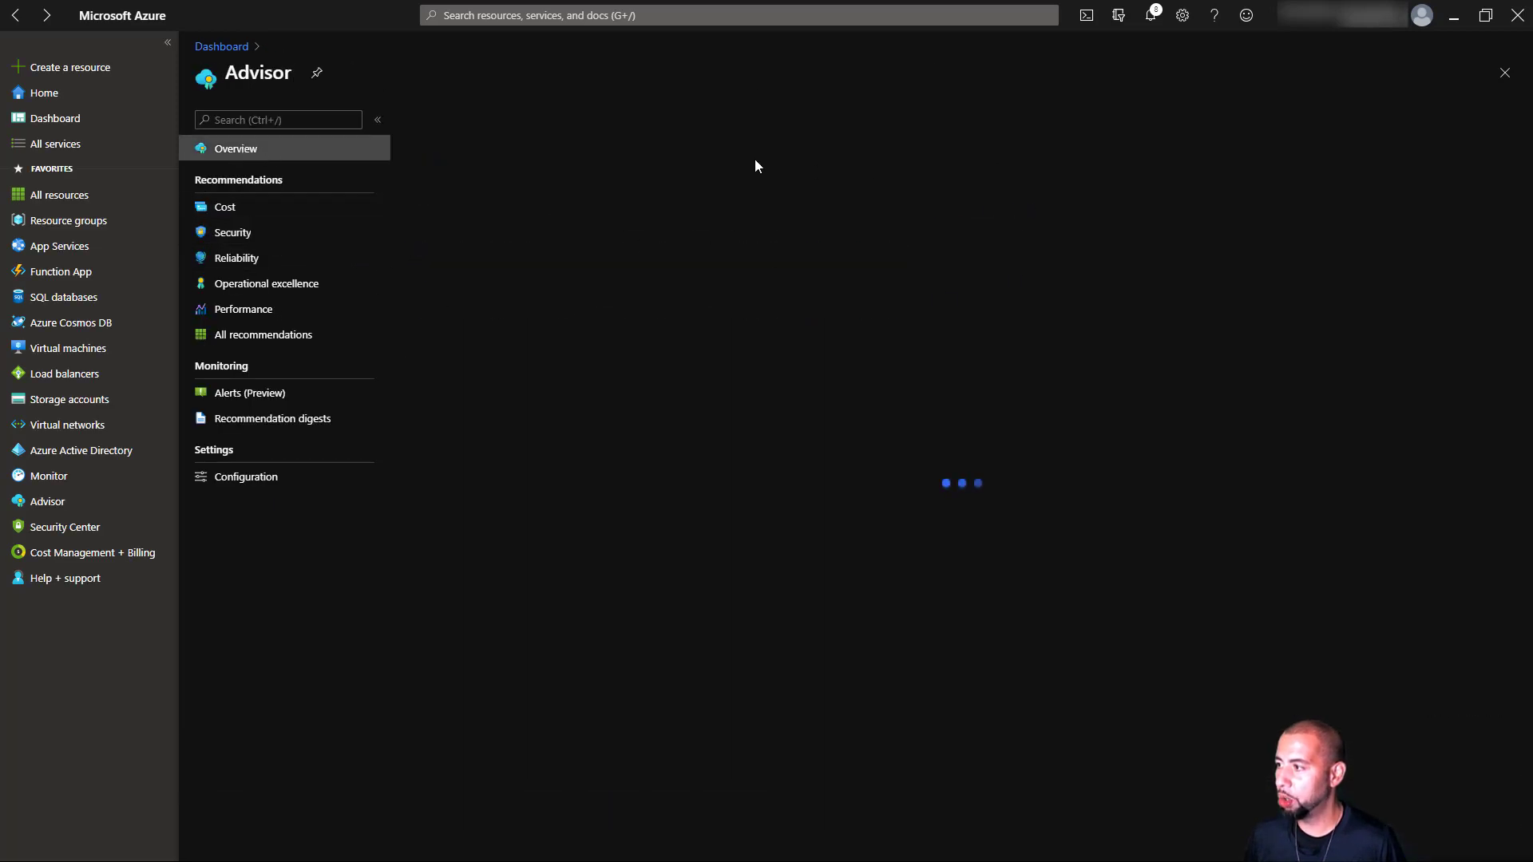